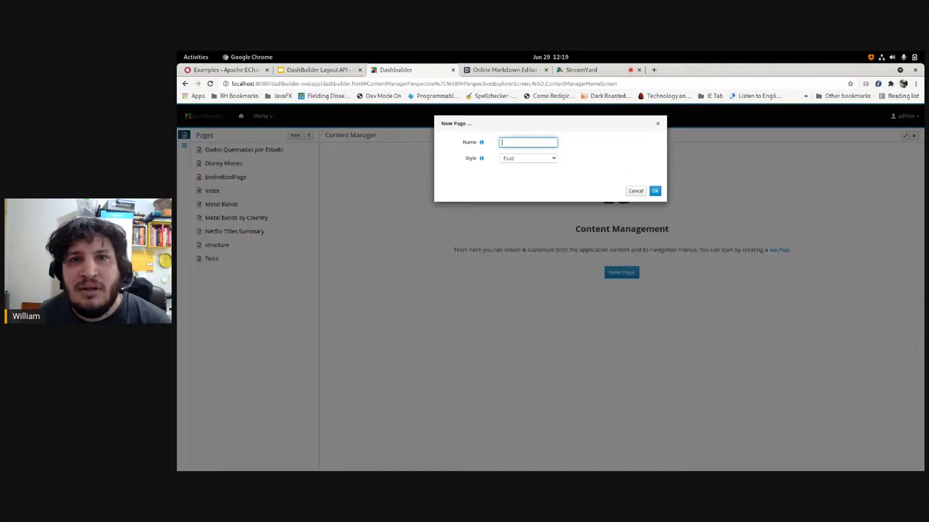
Create a new Fluid page named Live and place an HTML component on its empty canvas.
text(ive)
key(Return)
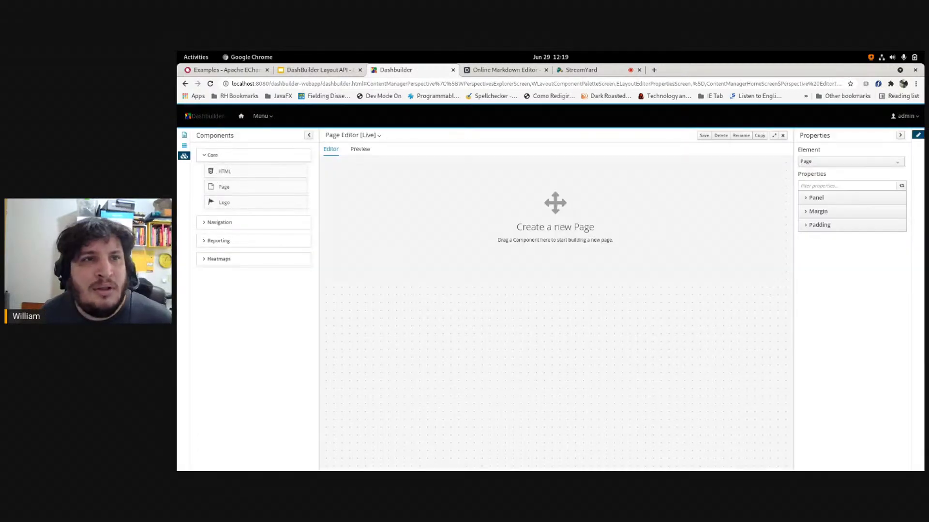
drag(222, 171, 551, 208)
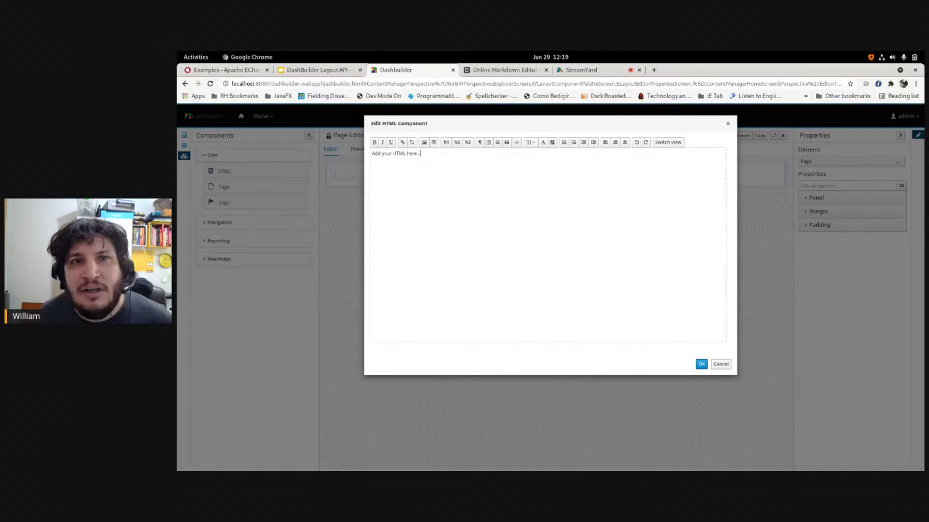
Replace the HTML component's placeholder with "Hello World!" in larger bold text, confirm it and preview the page.
drag(420, 153, 372, 153)
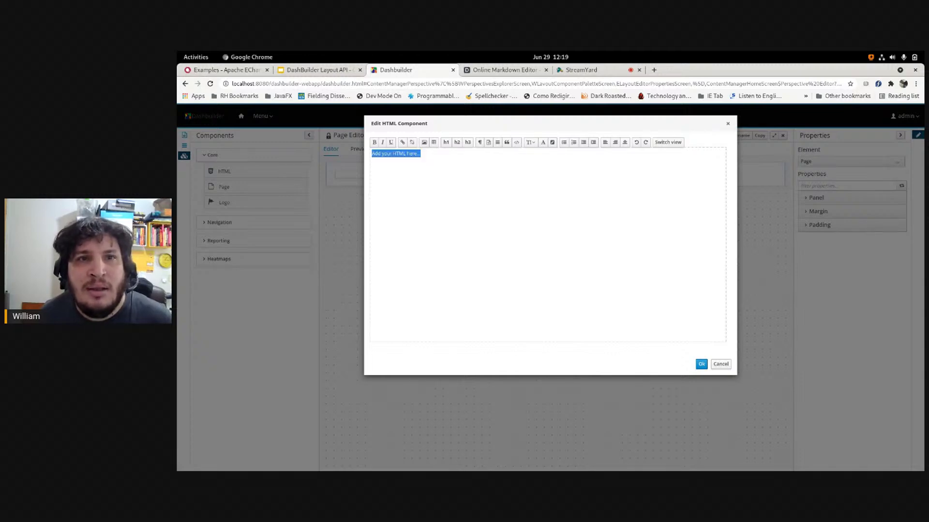
text(Hello World)
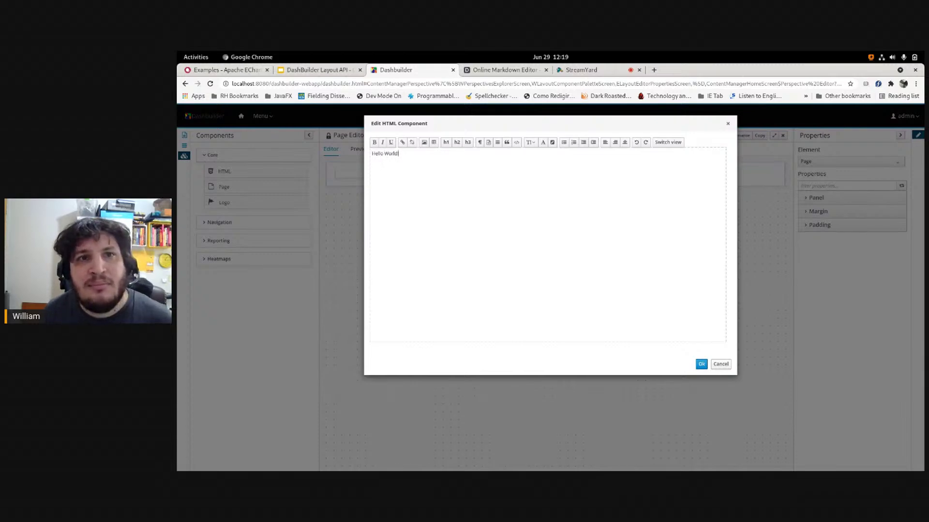
key(ctrl+a)
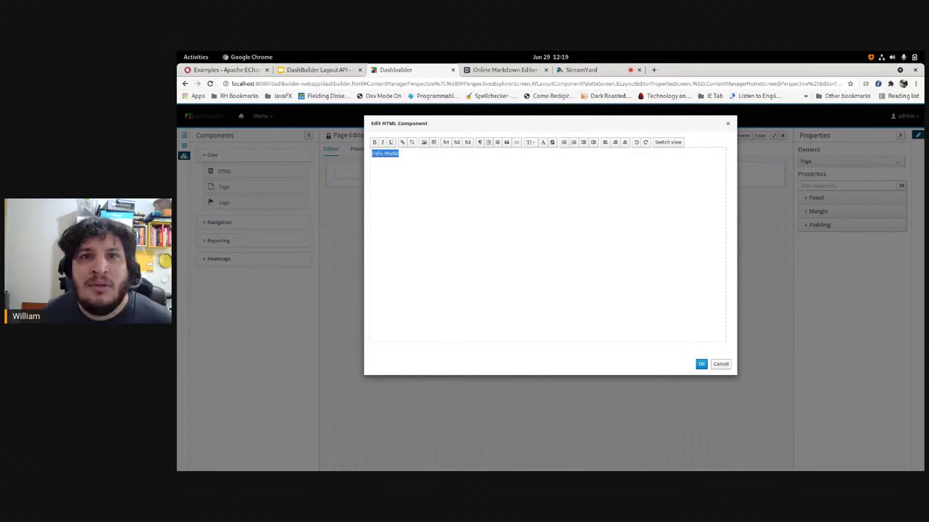
click(530, 142)
click(539, 208)
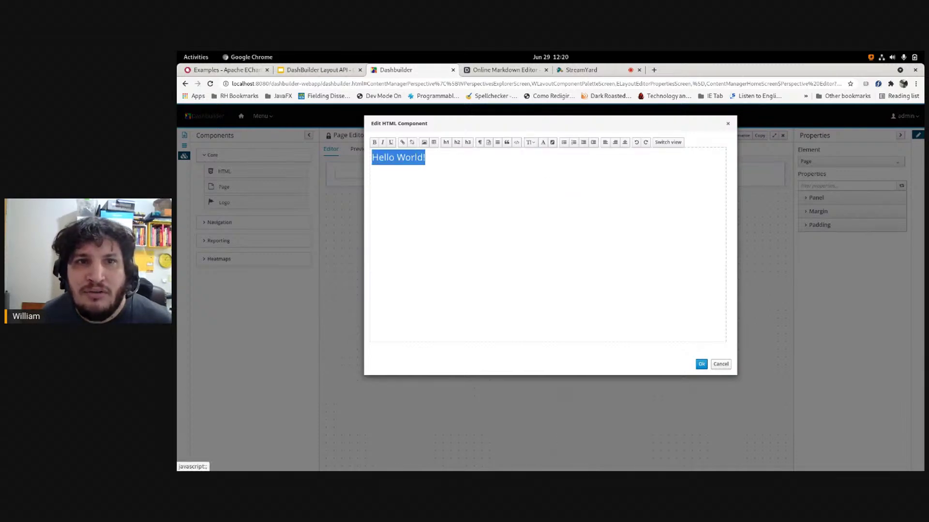
key(ctrl+b)
click(428, 157)
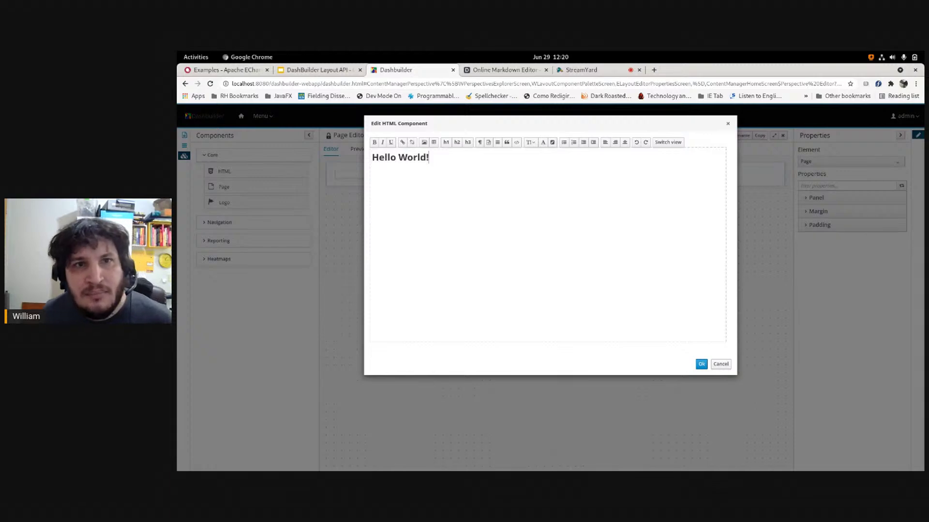
click(701, 363)
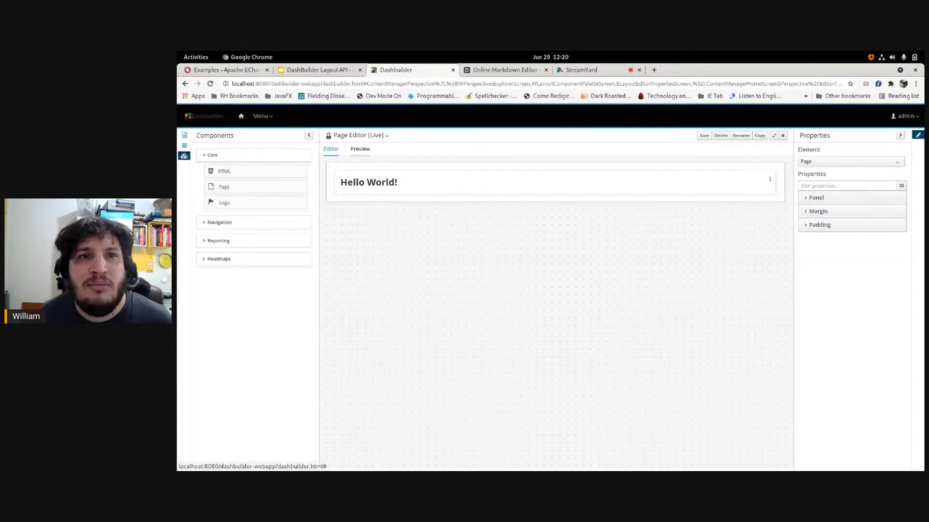
click(359, 149)
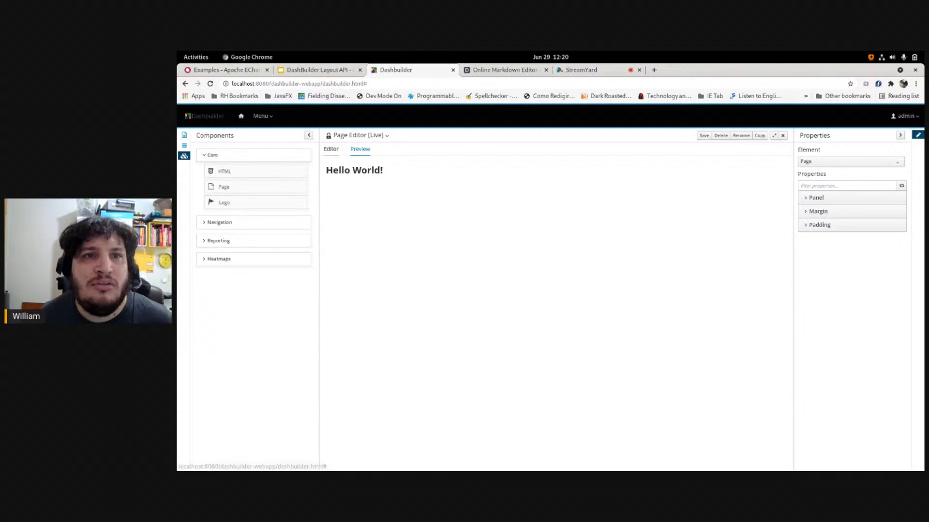
click(331, 149)
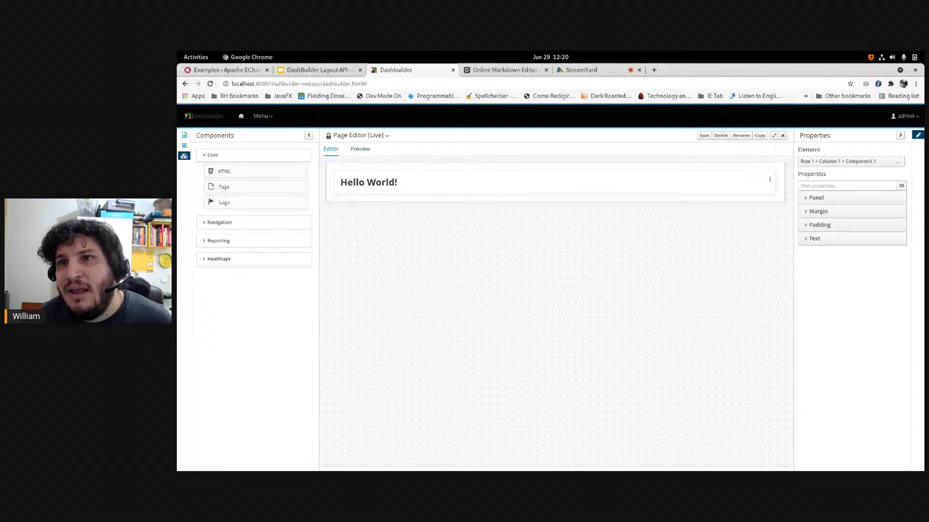
Give the Hello World component the light teal background color preset in the color picker.
click(816, 198)
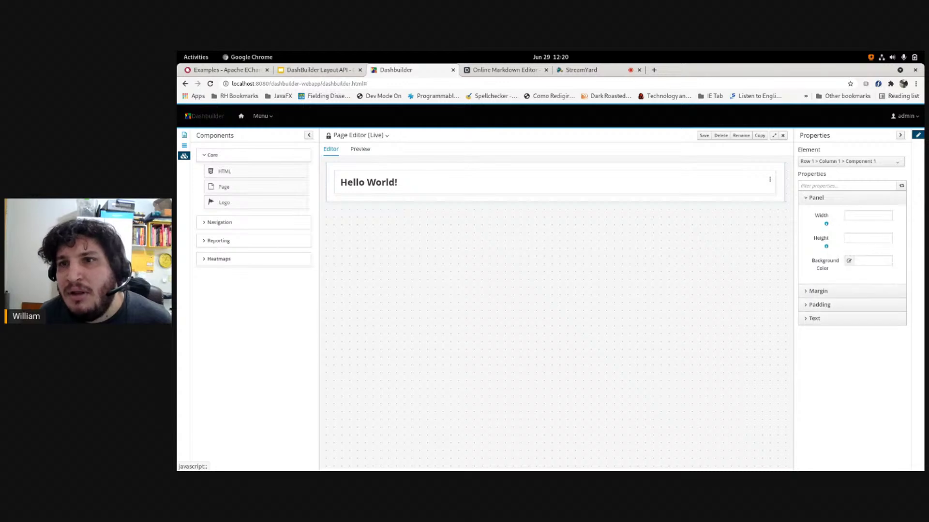
click(849, 261)
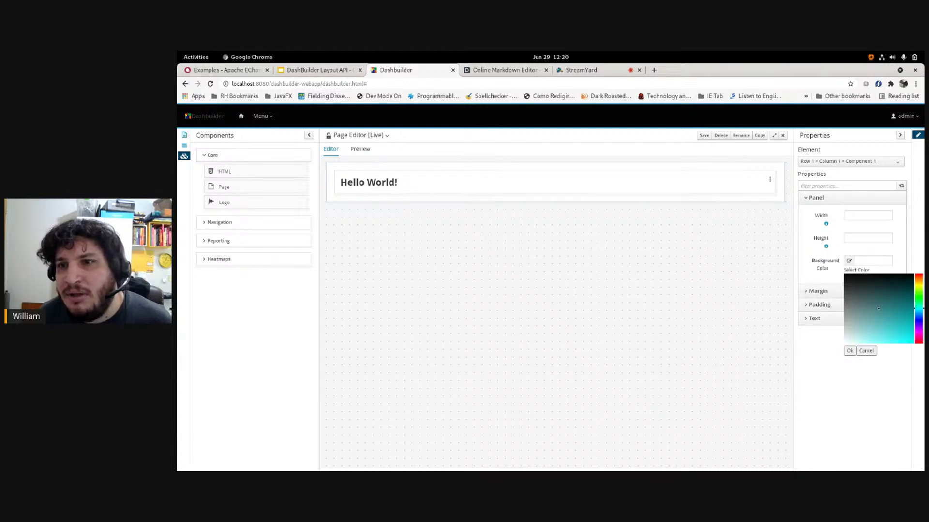
click(850, 351)
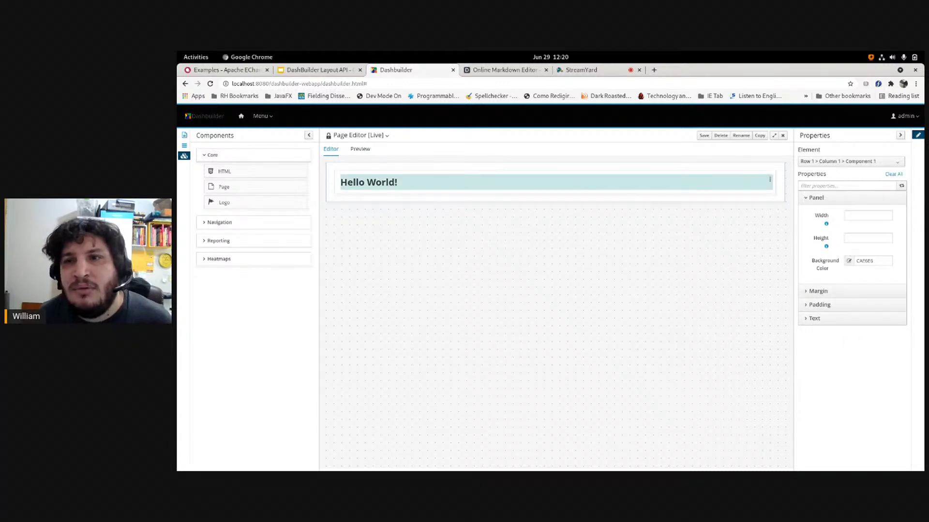
Set the left margin of the Hello World component to 30px.
click(816, 198)
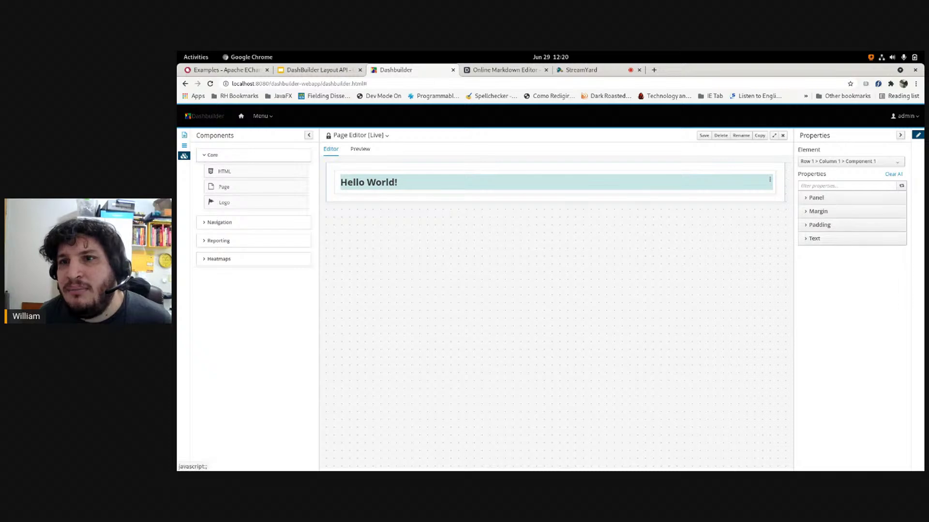
click(818, 212)
click(868, 267)
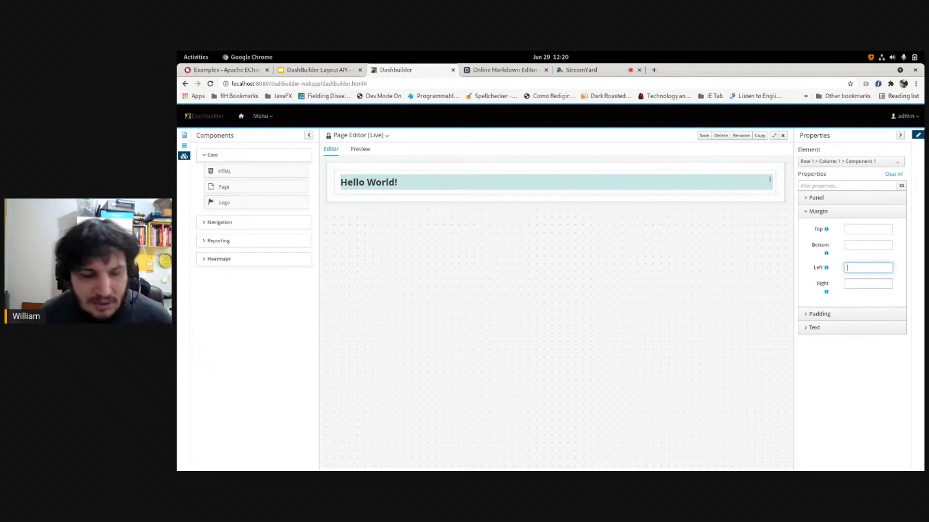
text(80px)
key(Tab)
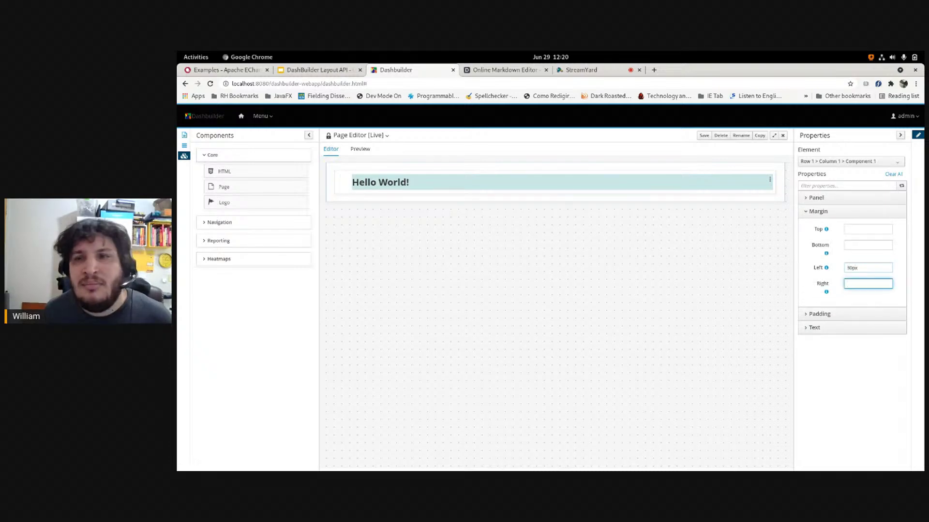
key(shift+Tab)
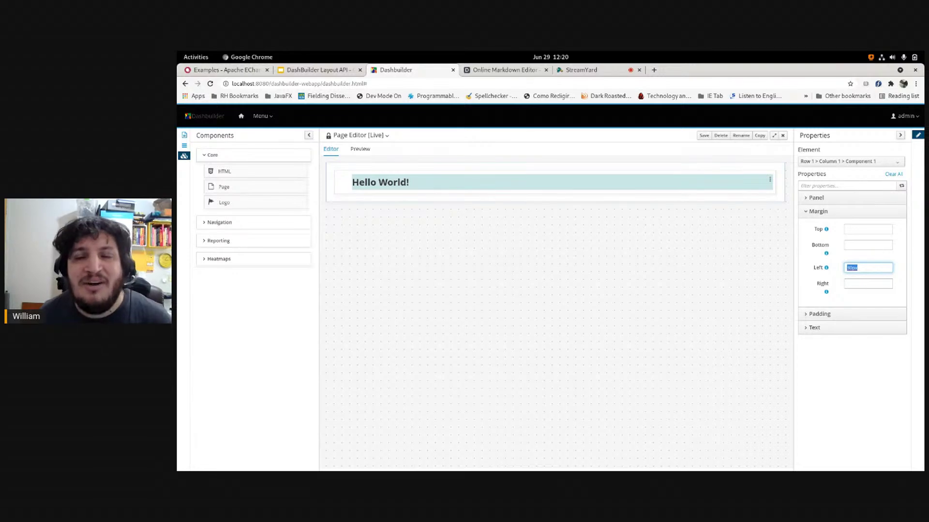
key(Tab)
key(Tab)
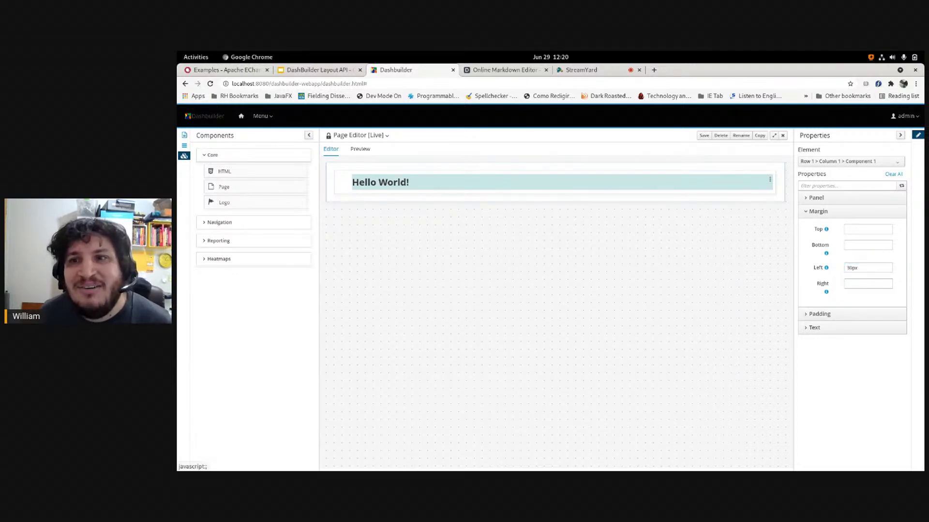
key(Tab)
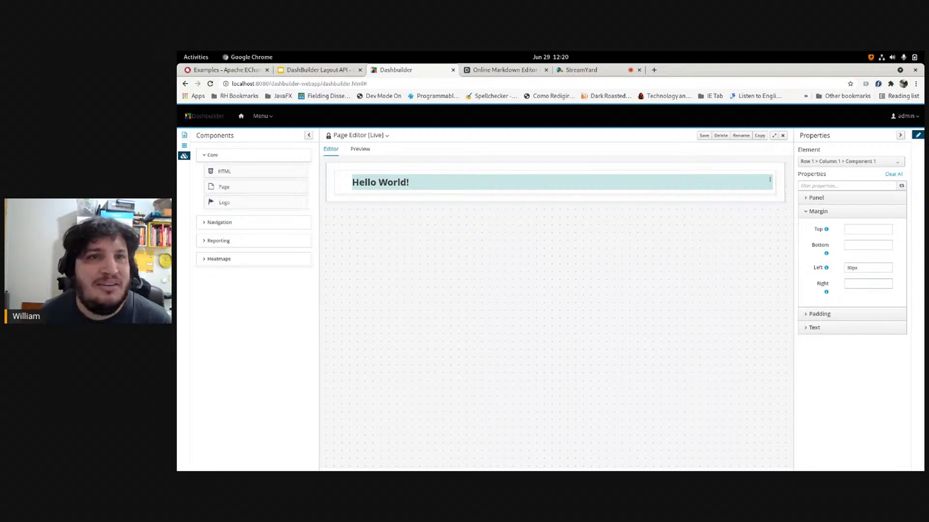
Add a Target Div component below the Hello World text with the Div ID "target".
key(Tab)
key(Return)
key(Tab)
drag(219, 174, 234, 194)
key(Return)
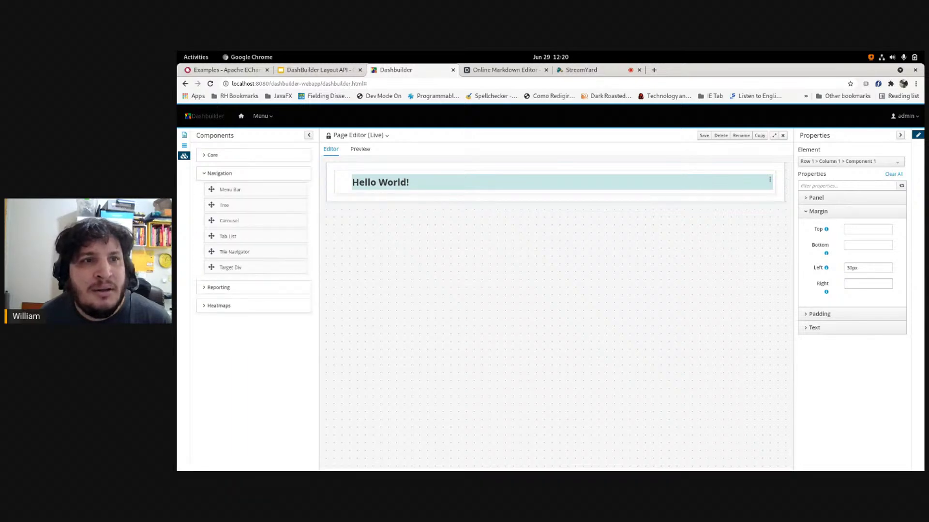
drag(230, 267, 409, 198)
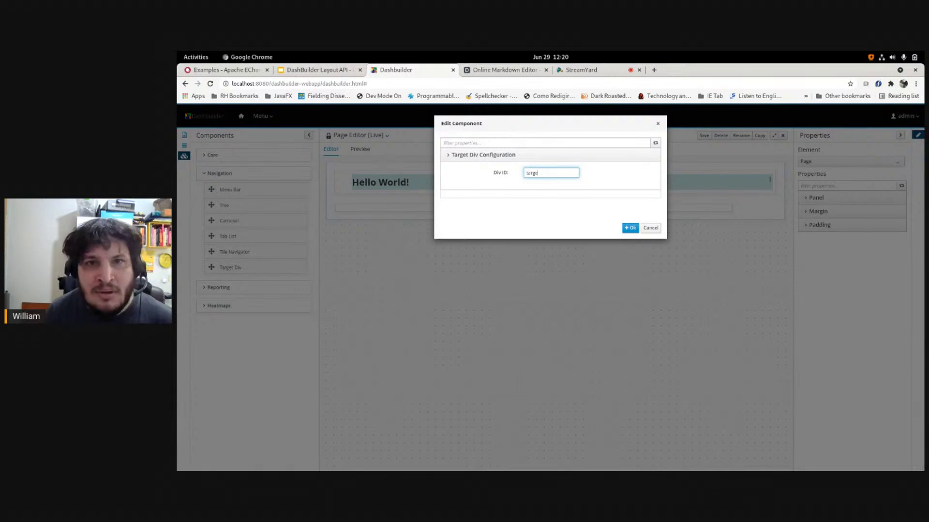
key(Return)
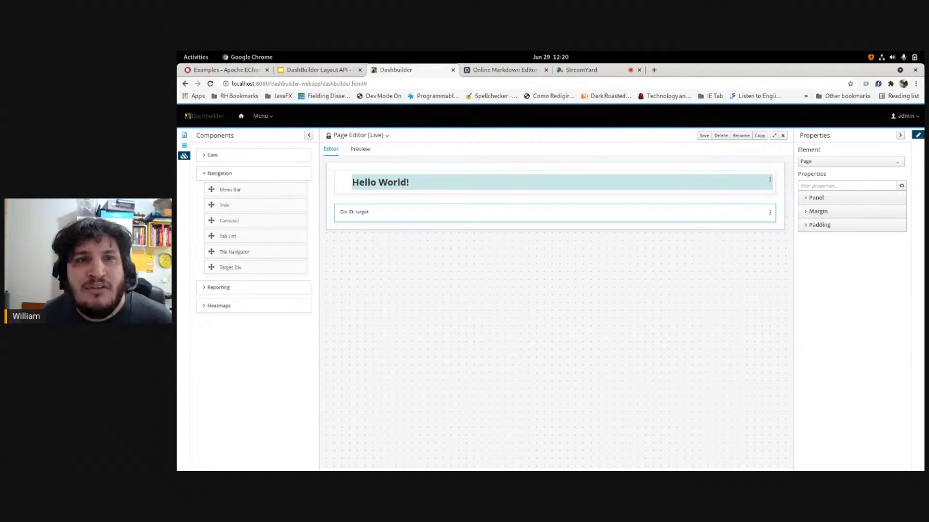
Add a Menu Bar above the target div with navigation group Queimadas>My Group, default item My Group>Tests and target div "target".
drag(229, 190, 387, 203)
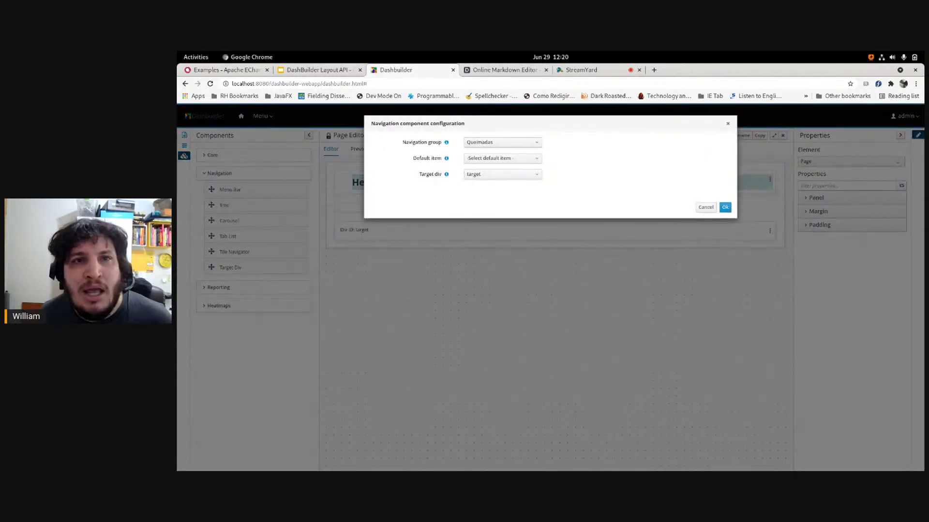
click(502, 142)
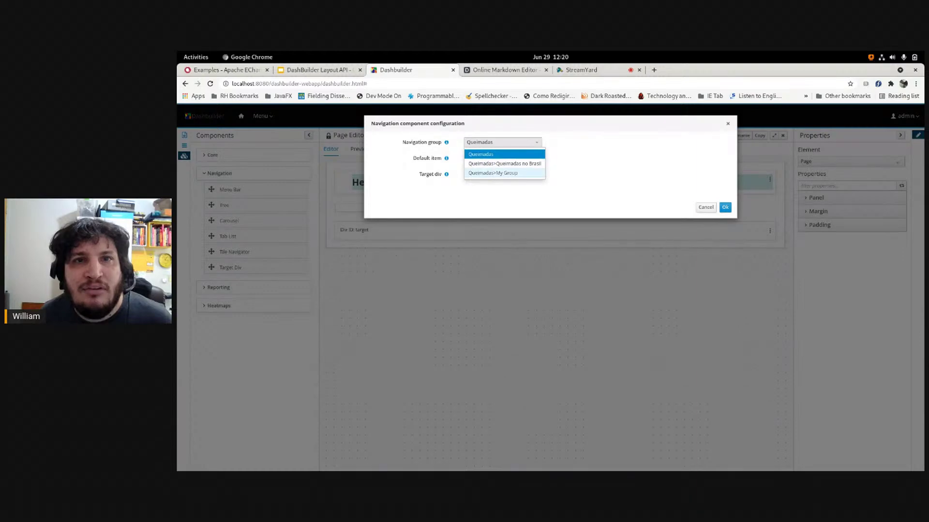
click(493, 174)
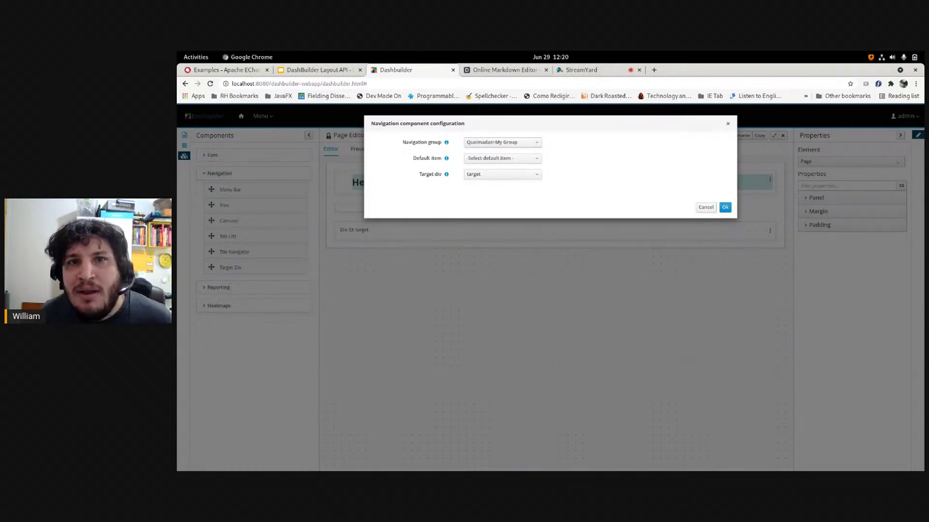
click(502, 158)
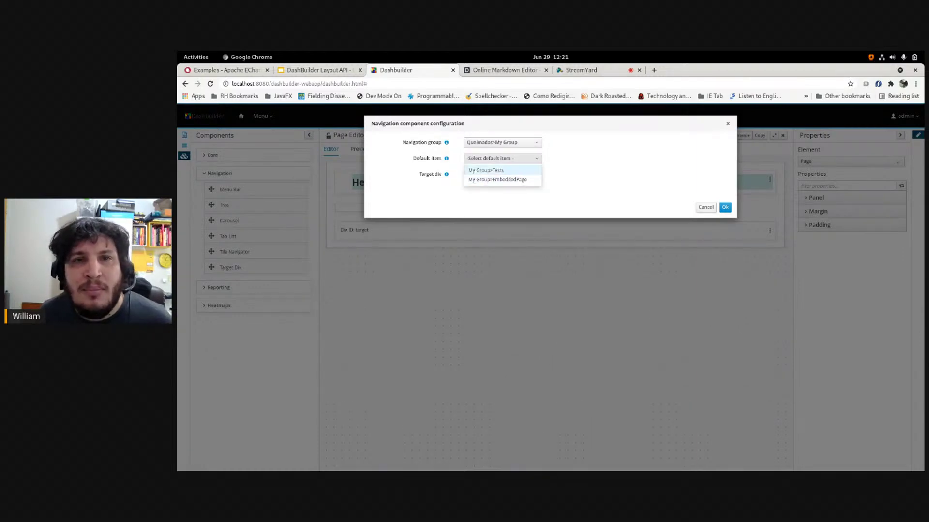
click(502, 159)
click(502, 158)
click(493, 167)
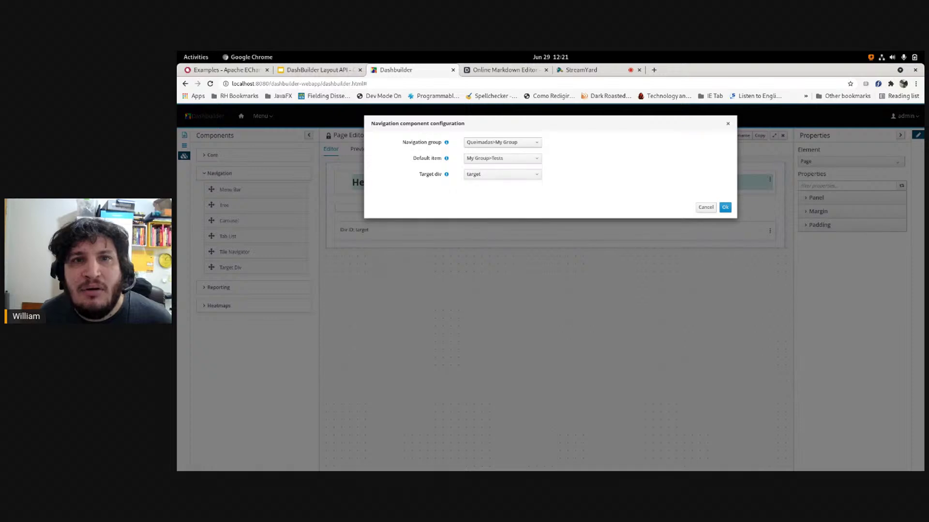
click(725, 207)
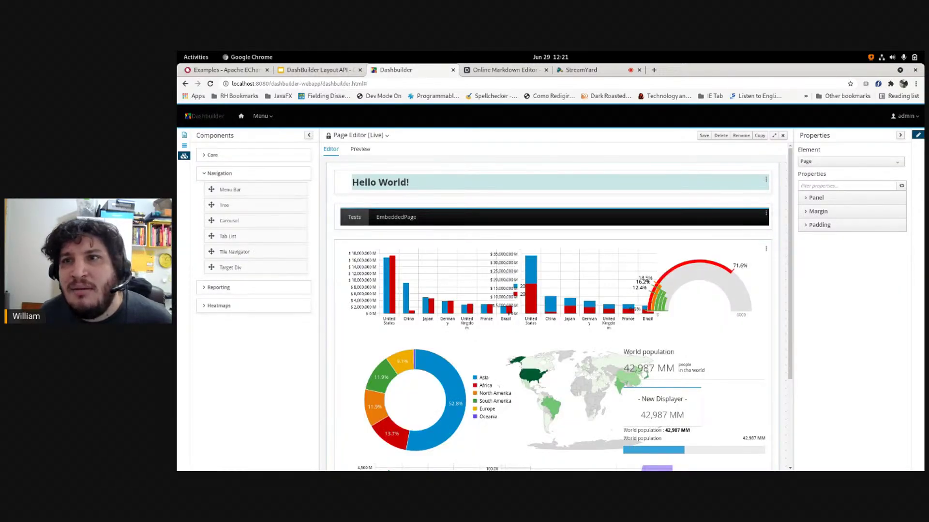
Collapse the component properties, look through the embedded Tests page and switch the menu bar to EmbeddedPage.
click(901, 135)
scroll(610, 305, down, 3)
scroll(610, 305, up, 3)
click(397, 217)
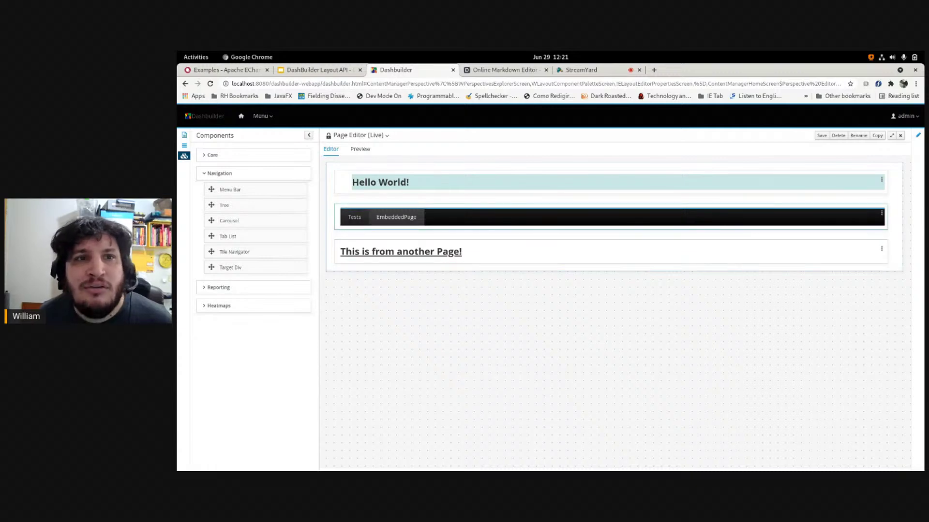
Save the Live page without a comment and close its editor.
click(822, 135)
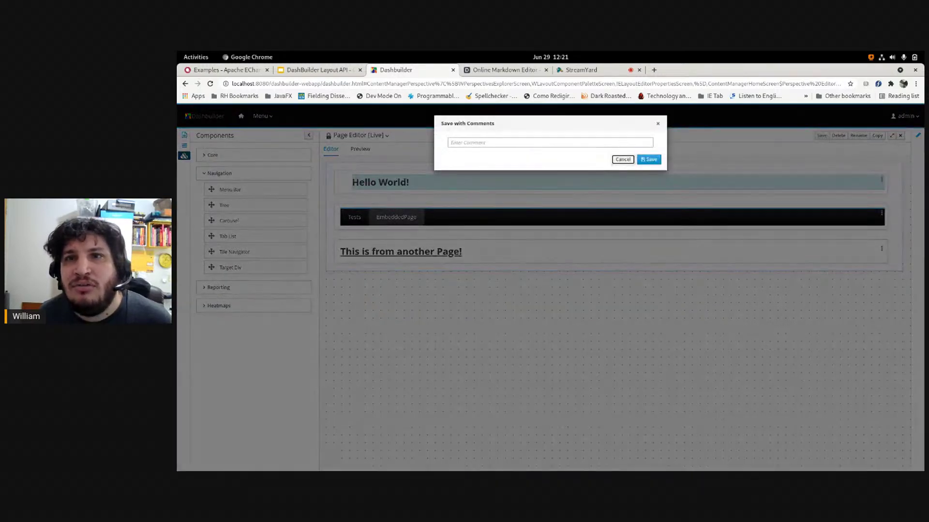
click(649, 158)
click(901, 135)
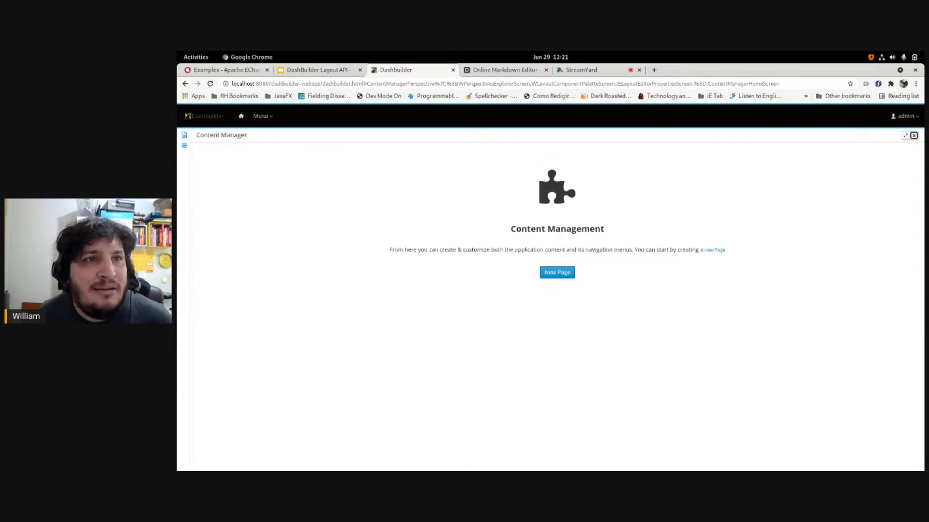
Rename the top-level navigation group Queimadas to "Hello".
click(184, 146)
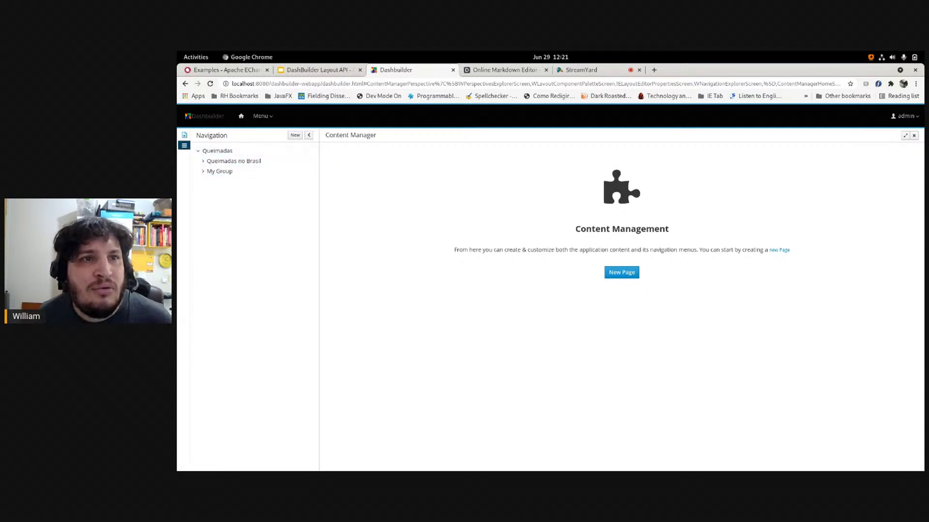
click(238, 151)
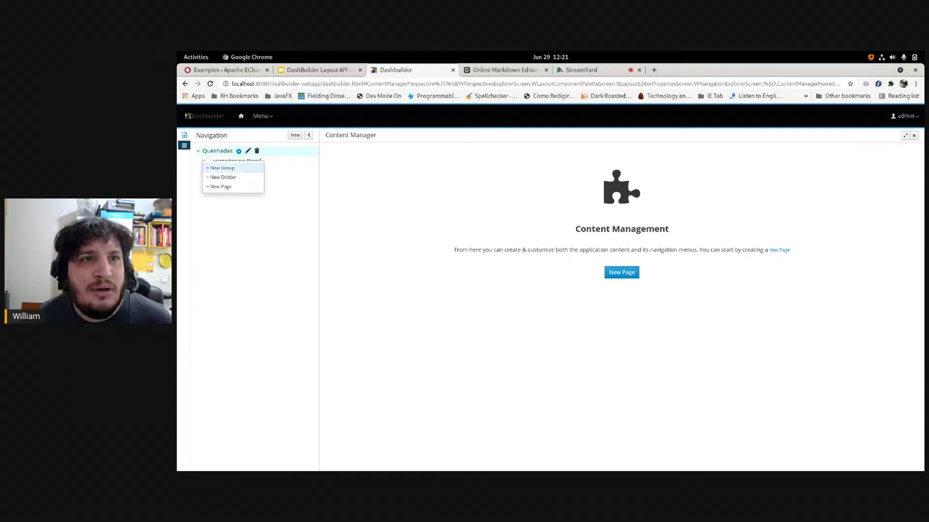
click(221, 167)
click(248, 151)
key(ctrl+a)
text(I)
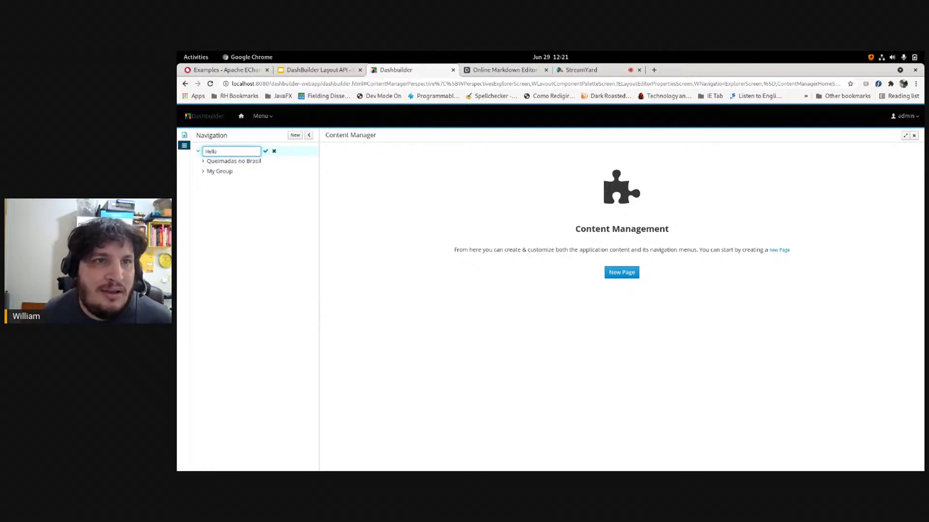
key(Return)
click(277, 157)
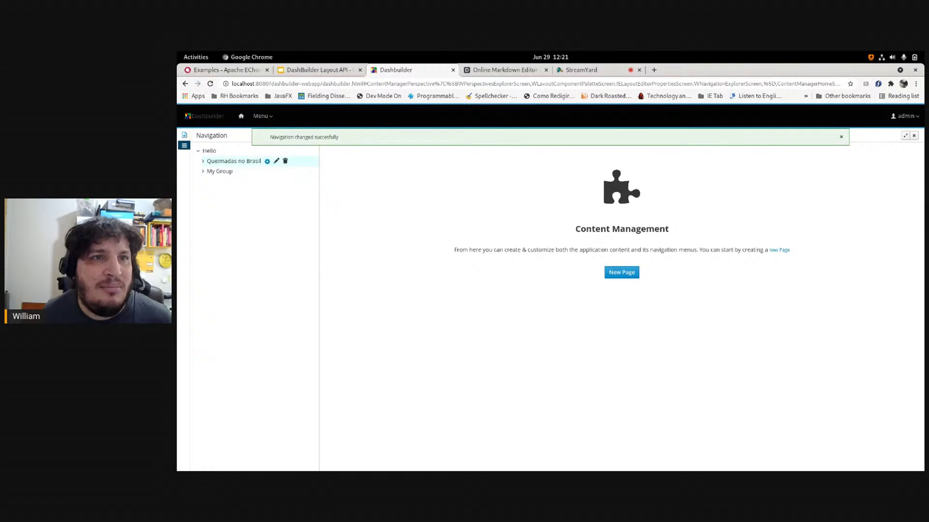
Add a group named "New Group" under the Hello navigation group and save the navigation changes.
click(222, 151)
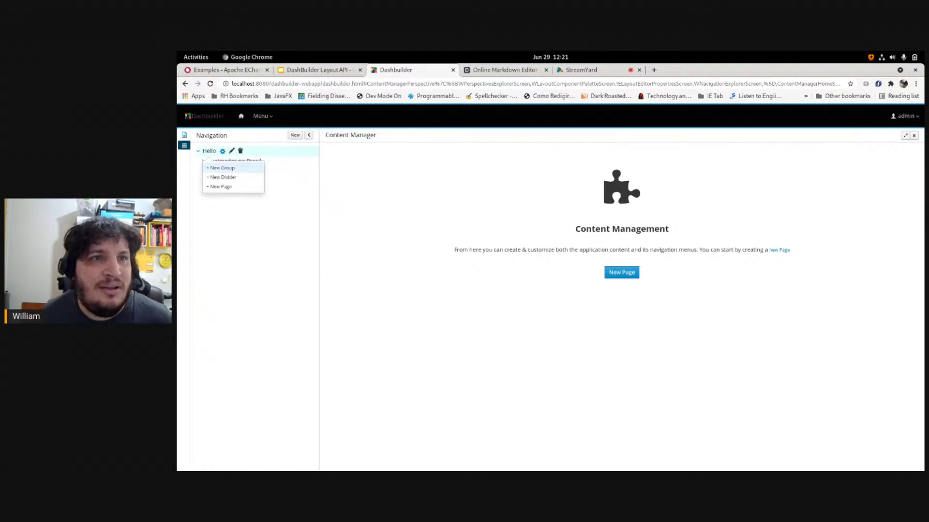
click(222, 168)
key(ctrl+a)
text(New Gr)
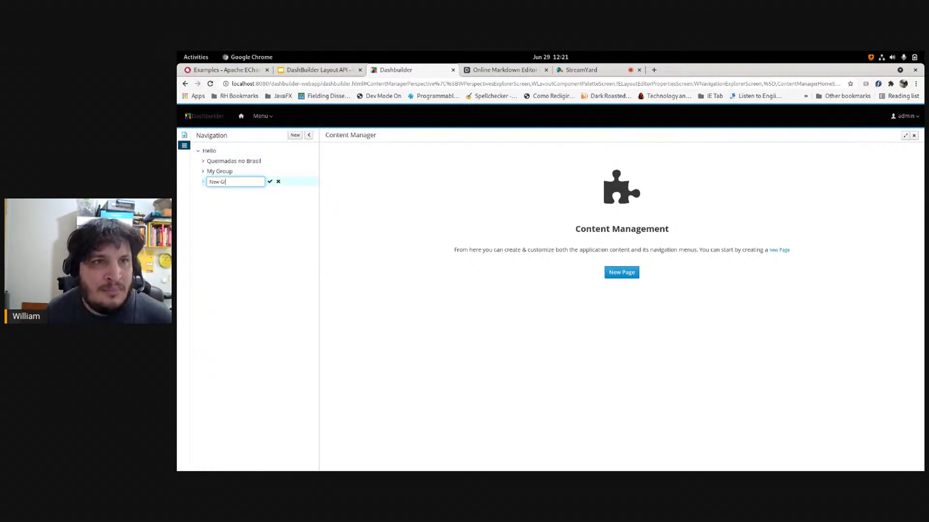
text(oup)
key(Return)
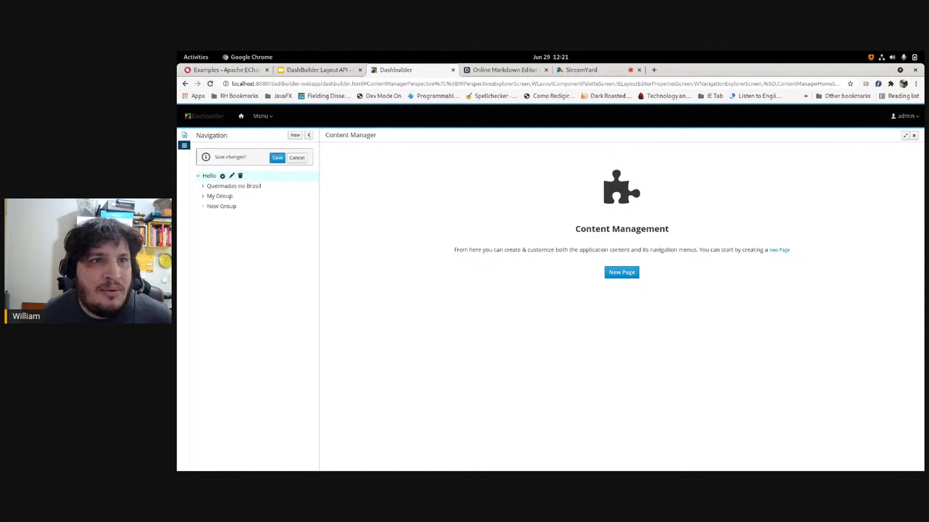
click(277, 156)
Add the Disney Movies page to New Group and save the navigation changes.
click(242, 182)
click(227, 217)
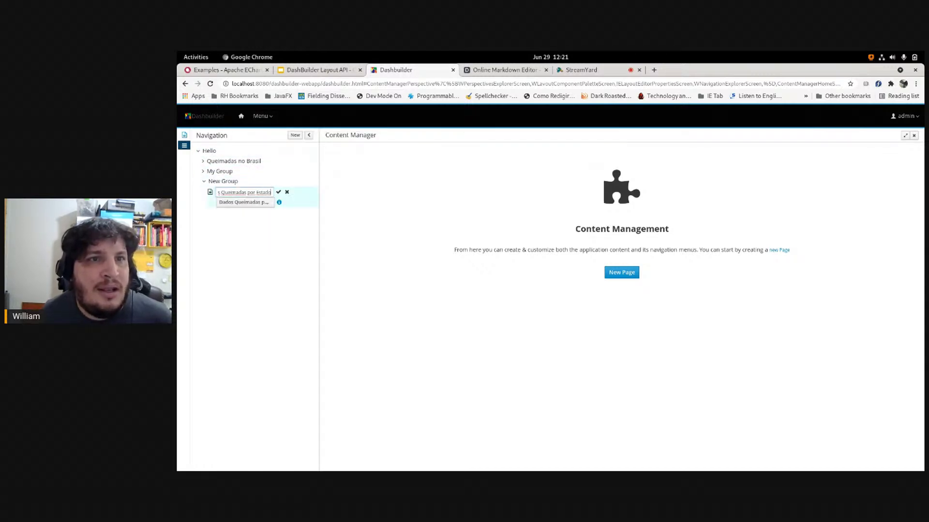
click(244, 202)
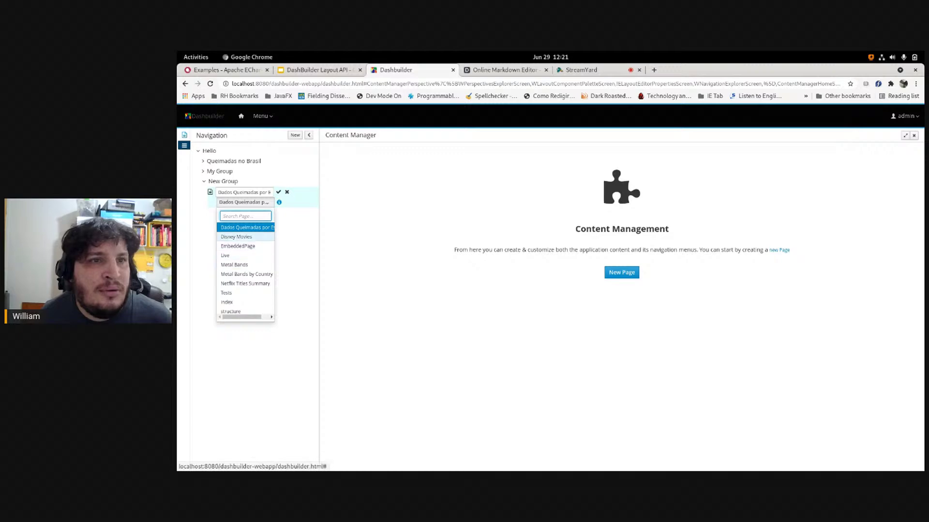
click(236, 237)
click(279, 192)
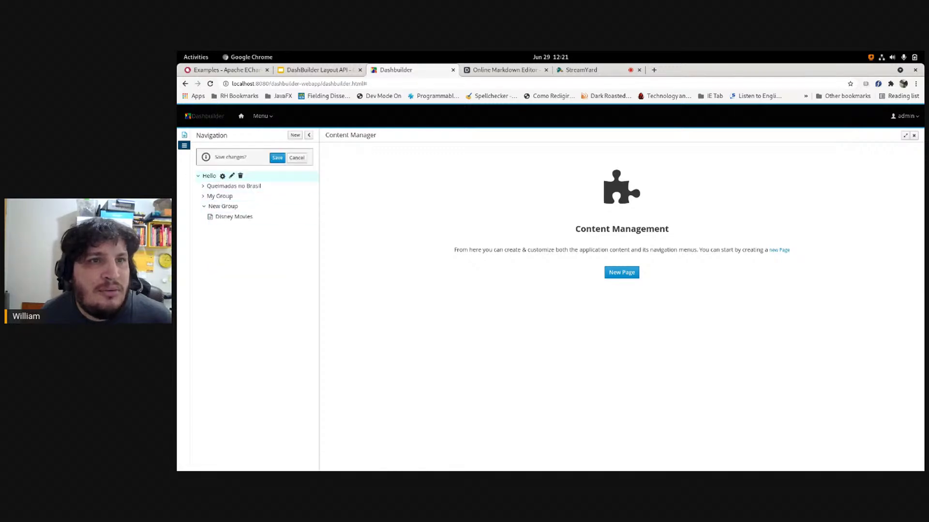
click(277, 158)
Add the Metal Bands page to New Group and save the navigation changes.
click(244, 182)
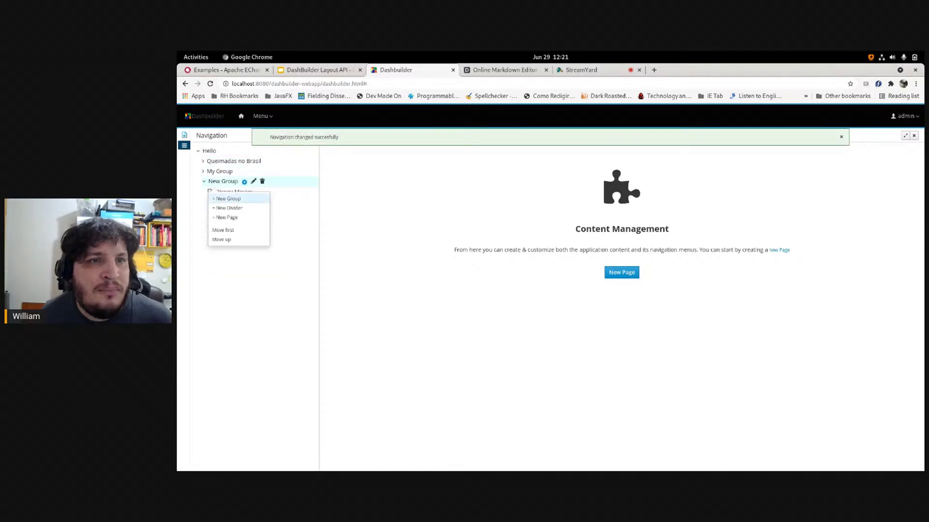
click(226, 217)
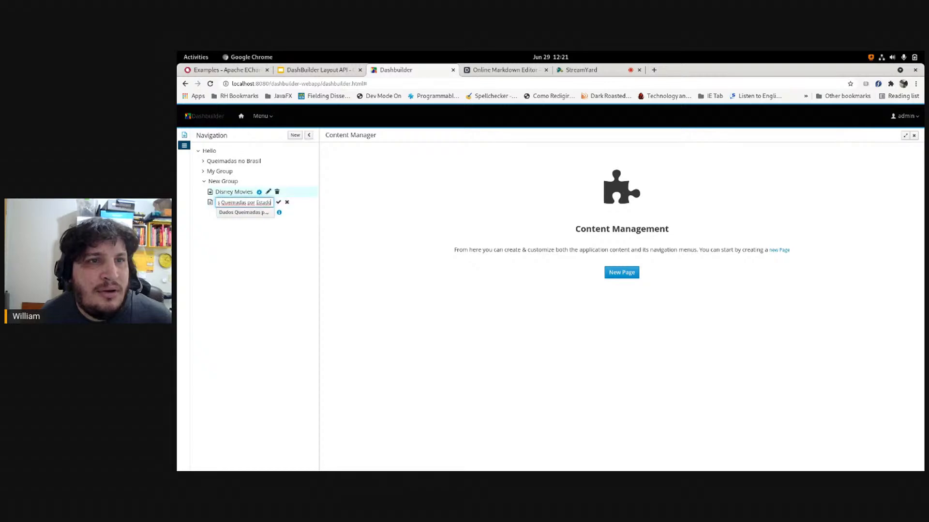
click(244, 212)
click(244, 275)
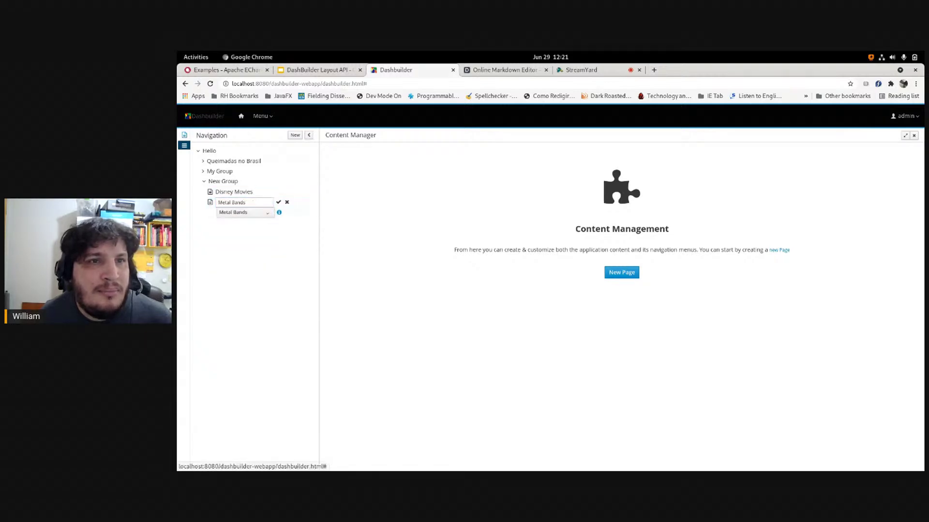
click(279, 203)
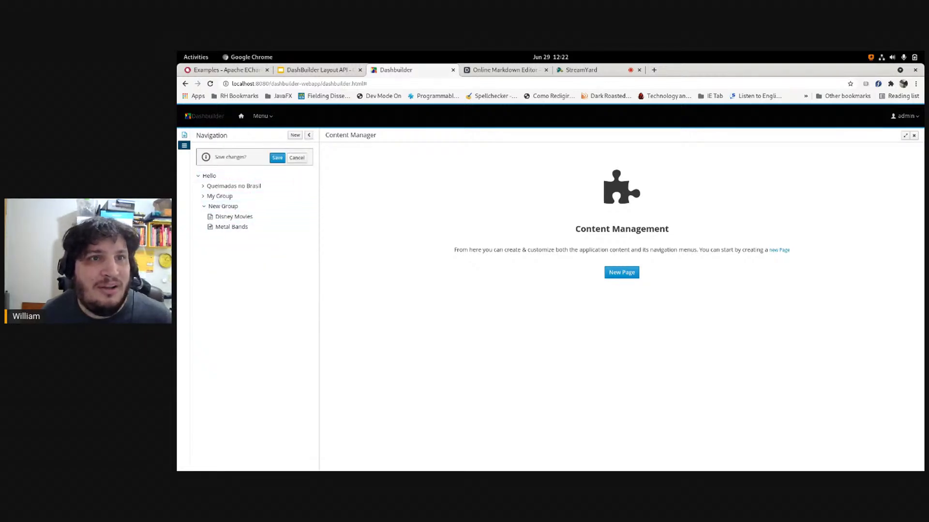
click(276, 156)
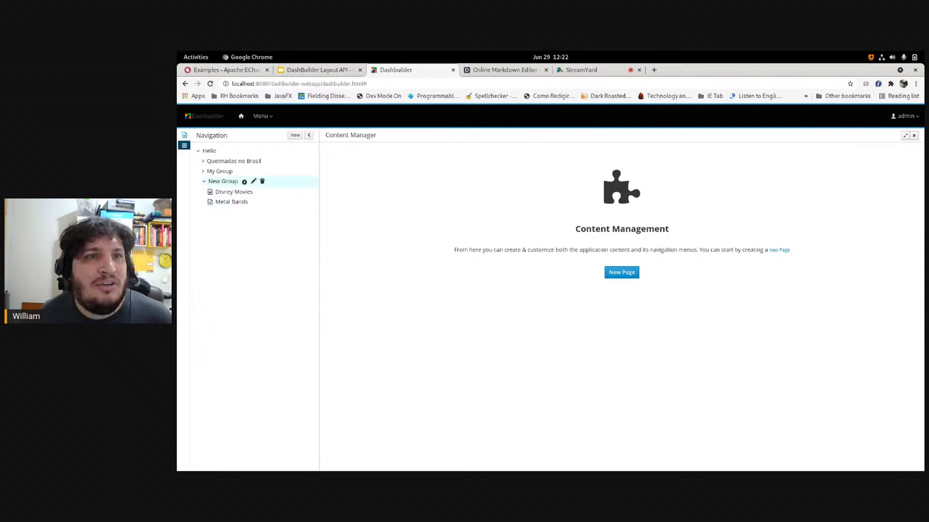
Open the Live page for editing and set its menu bar's navigation group to Hello>New Group.
click(184, 135)
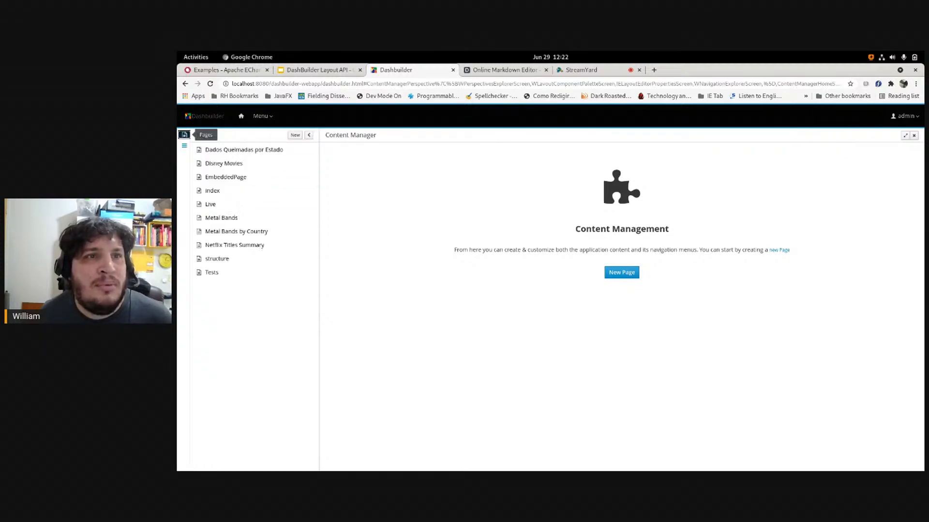
click(210, 205)
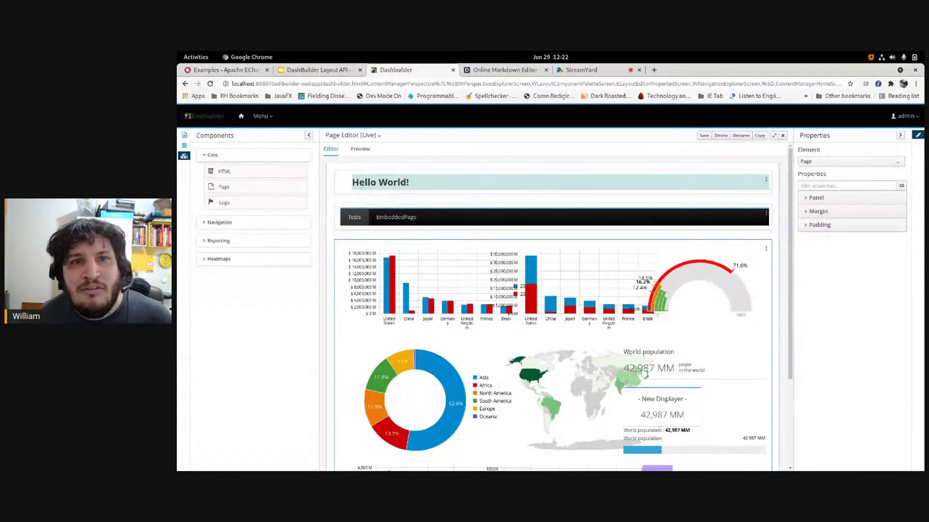
click(765, 213)
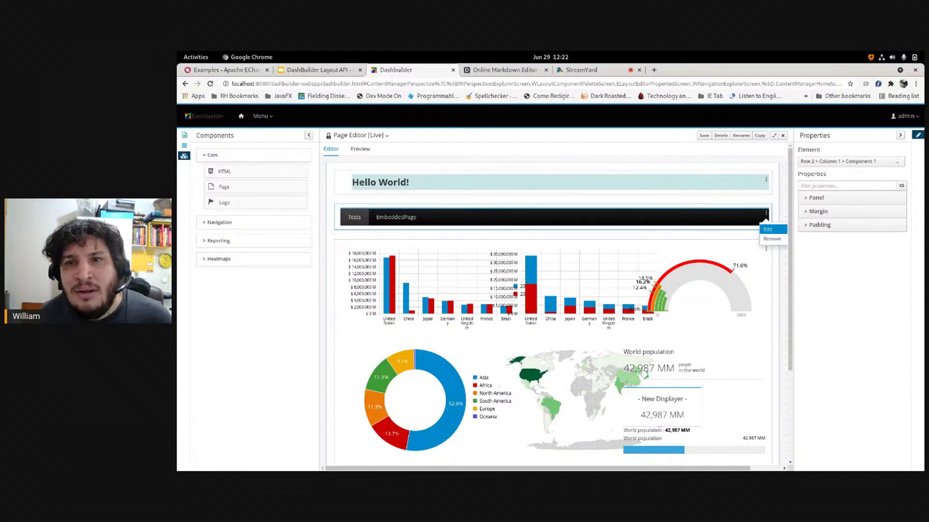
click(773, 229)
click(502, 158)
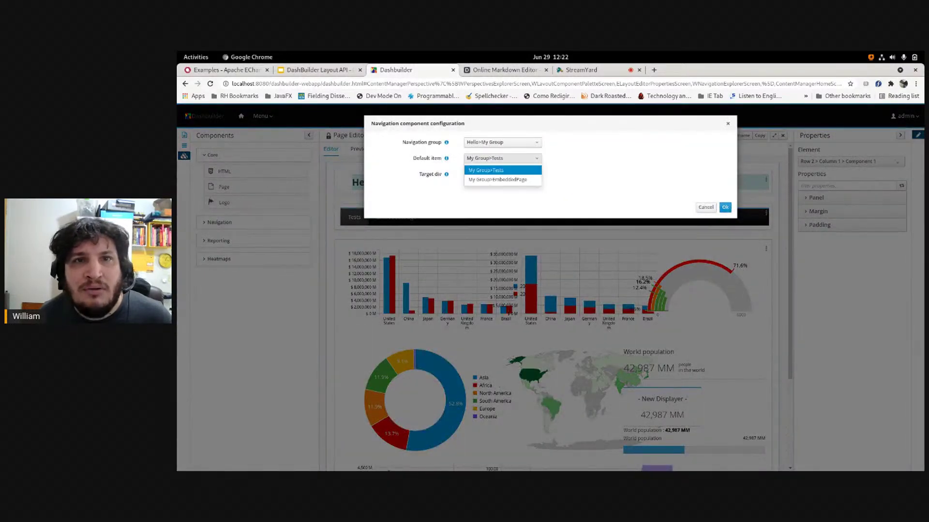
click(498, 170)
click(502, 142)
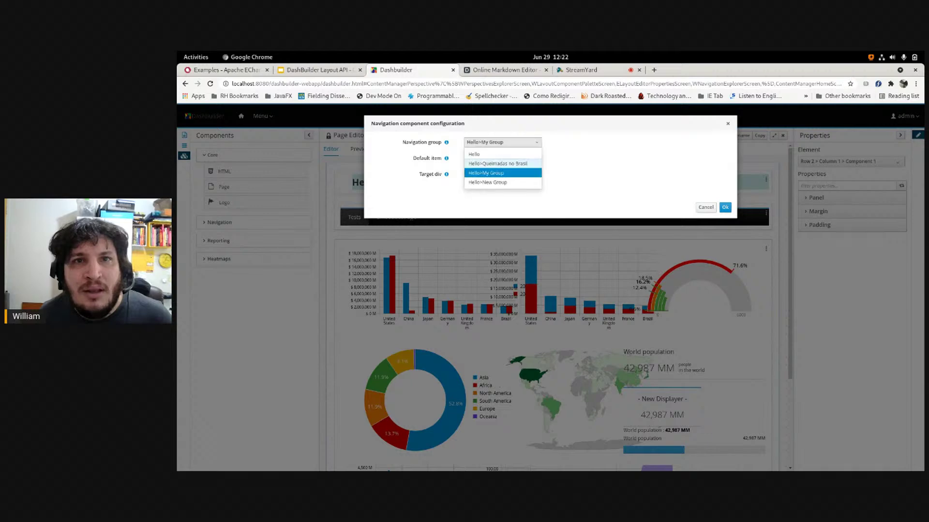
click(488, 183)
click(725, 208)
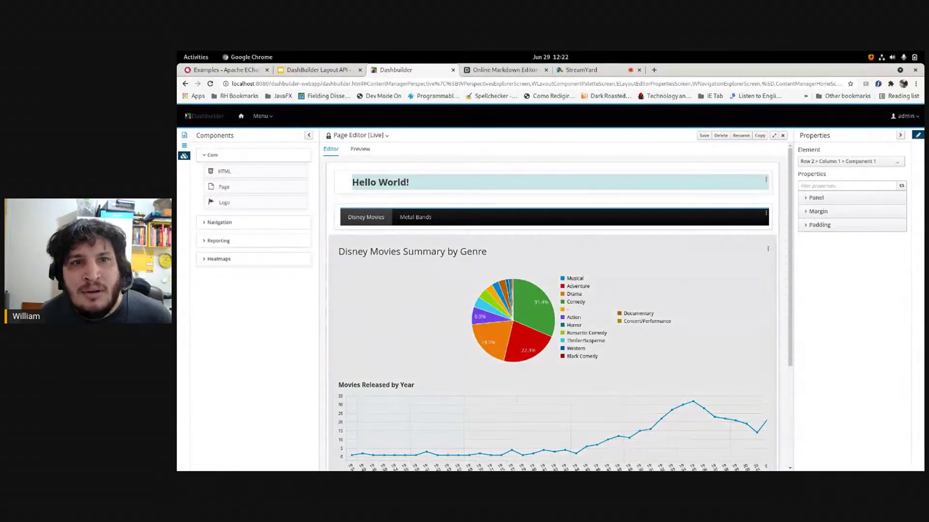
Switch the menu bar to Metal Bands and back to Disney Movies, and remove the menu bar from the page.
click(415, 217)
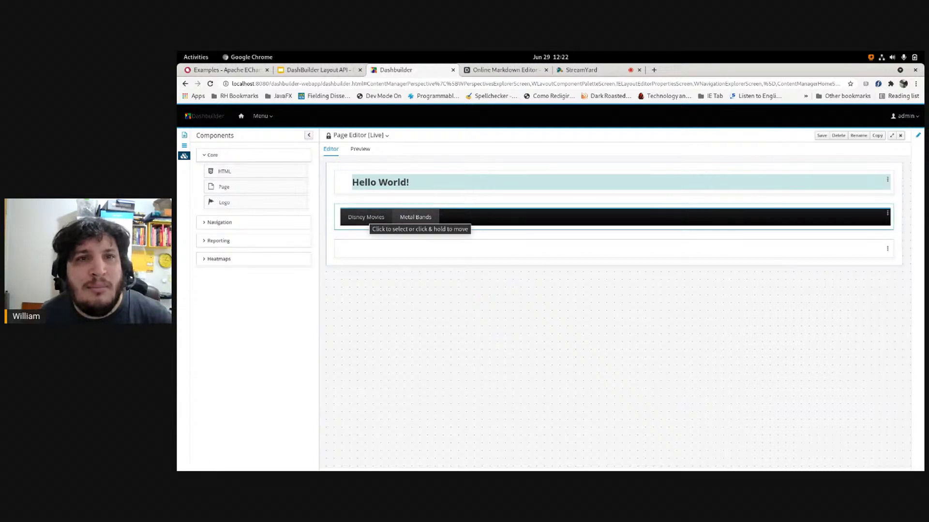
click(365, 217)
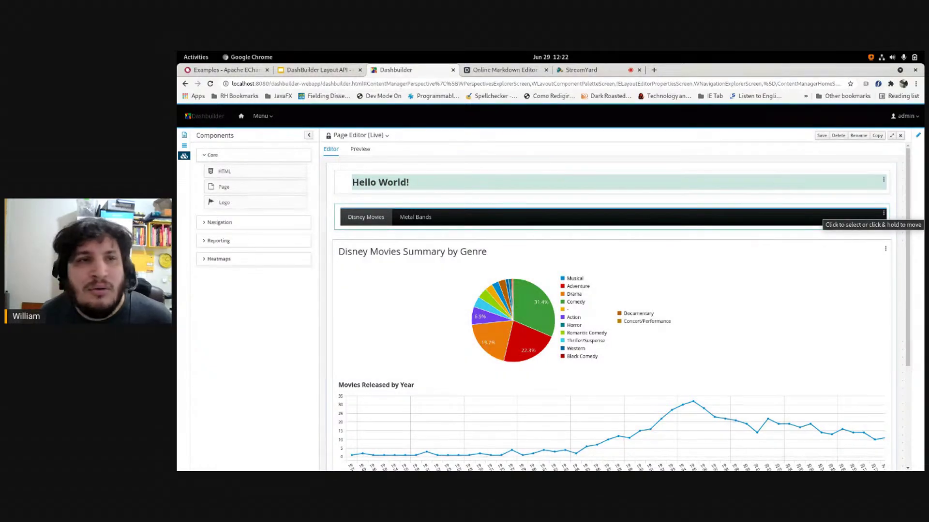
click(884, 214)
click(890, 238)
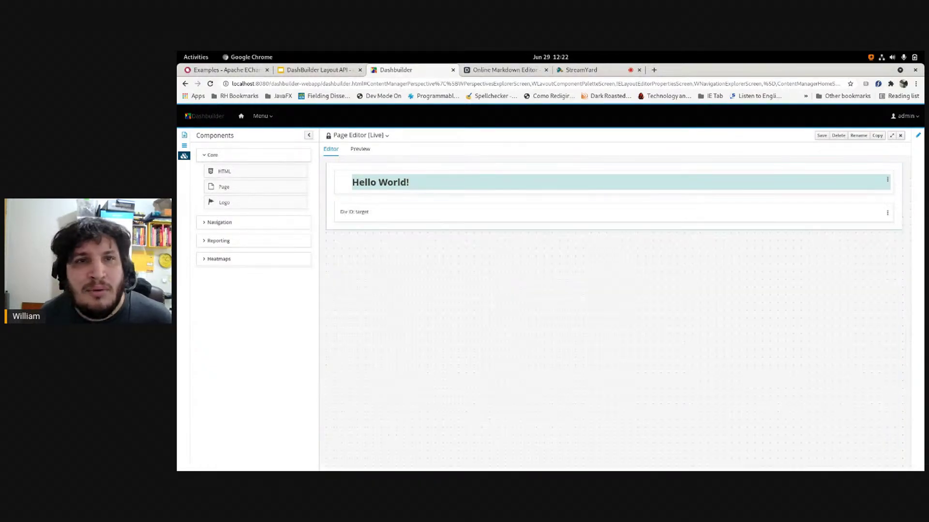
Add a Tab List above the target div with navigation group Hello>New Group, default item New Group>Metal Bands and target div "target".
click(219, 222)
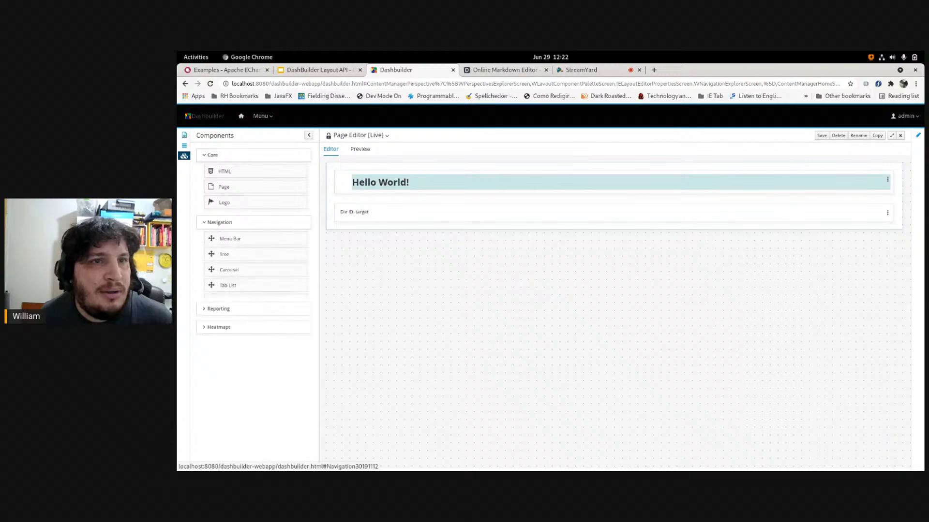
drag(224, 254, 382, 203)
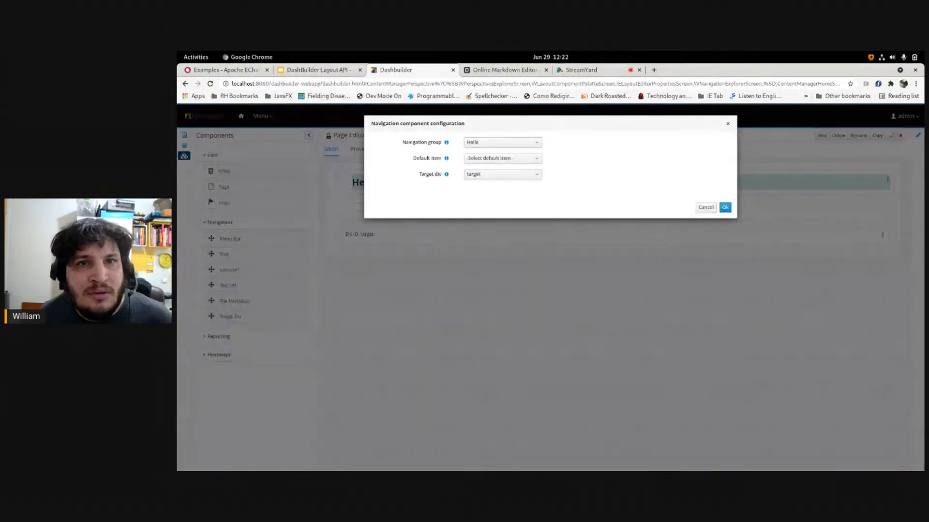
click(503, 142)
click(489, 152)
click(502, 159)
click(502, 158)
click(502, 159)
click(489, 180)
click(726, 207)
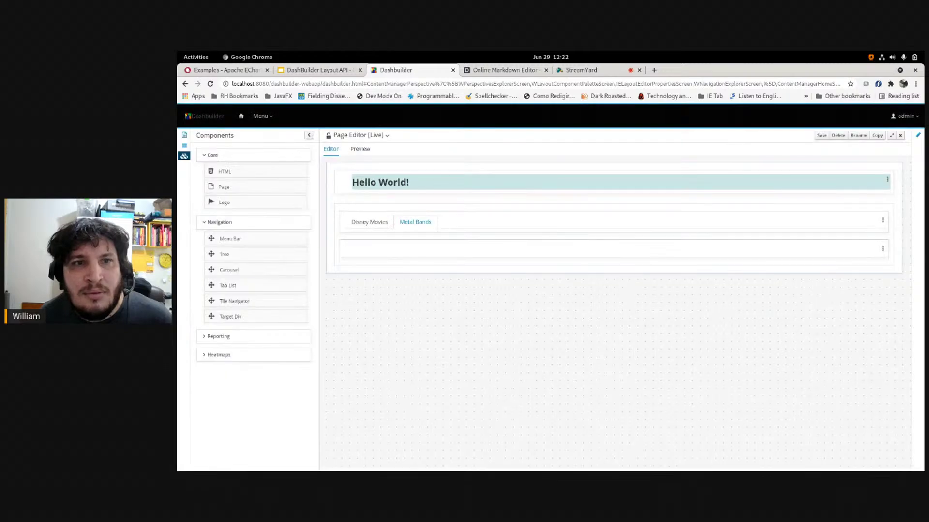
Switch the tab list to Disney Movies and save the Live page without a comment.
click(367, 222)
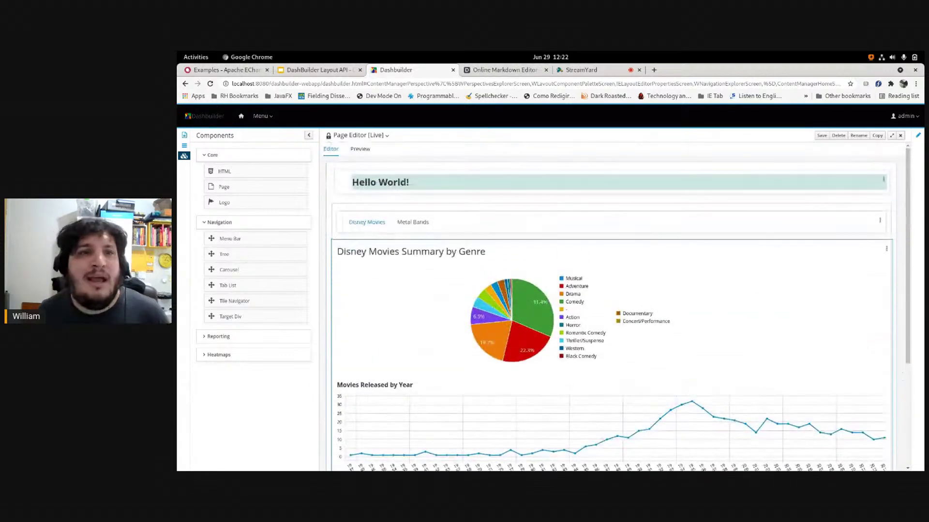
click(822, 135)
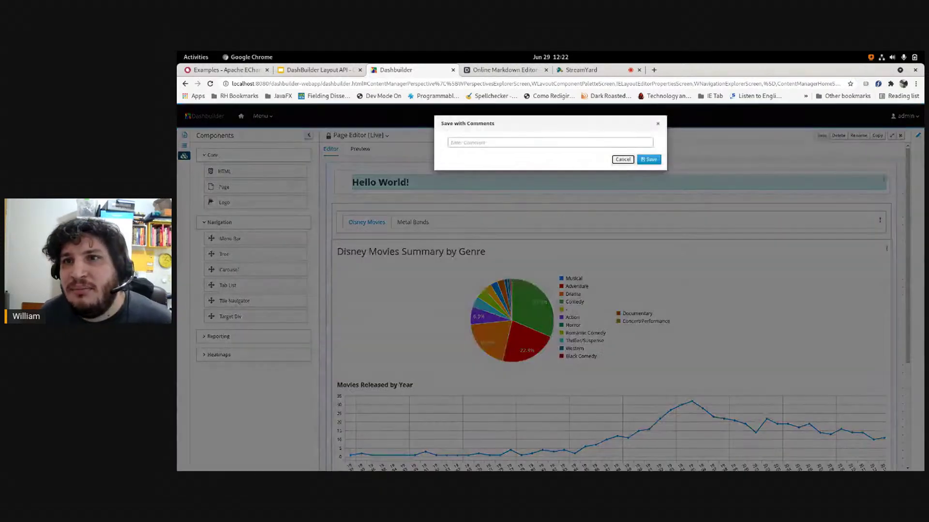
click(649, 159)
Remove the tab list and the target div from the Live page.
click(880, 220)
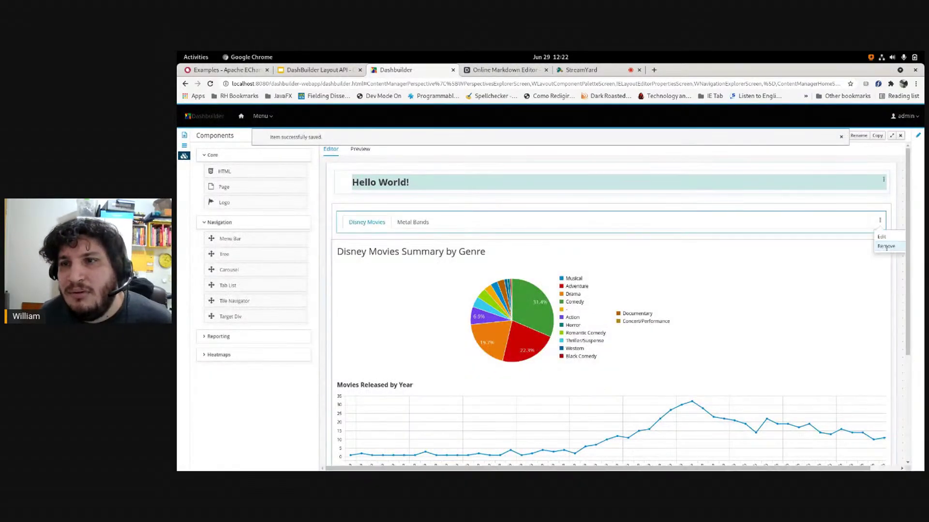
click(889, 246)
click(887, 213)
click(893, 238)
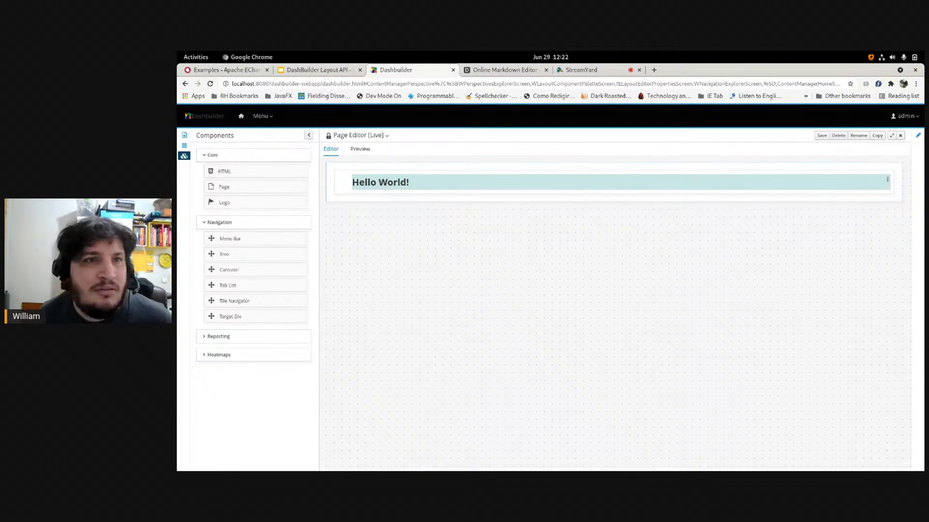
Add a Bar reporting component below the Hello World heading and choose the grouped vertical bar type.
click(220, 222)
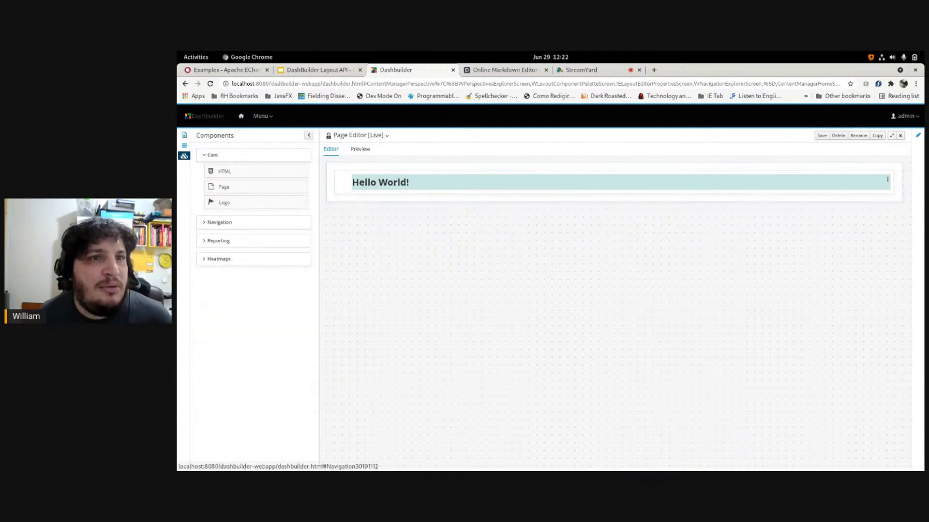
click(219, 240)
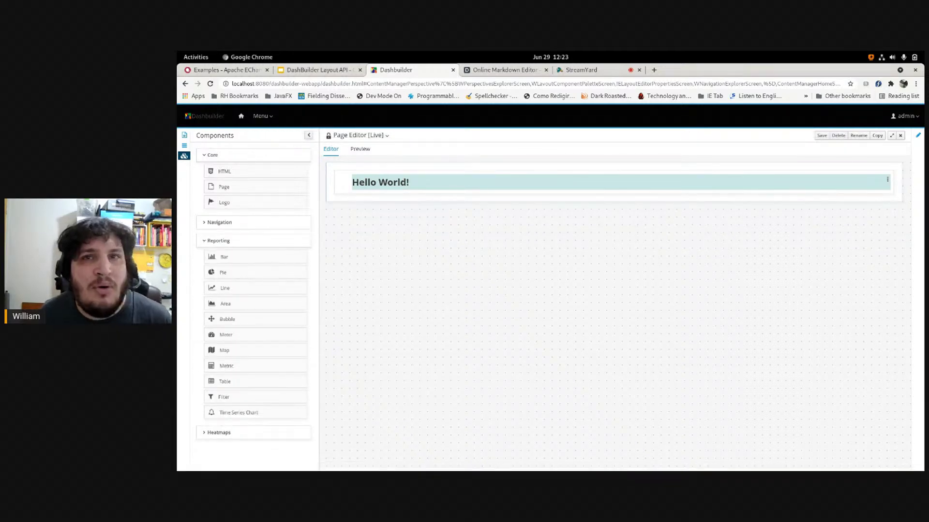
drag(223, 257, 204, 288)
drag(223, 256, 369, 199)
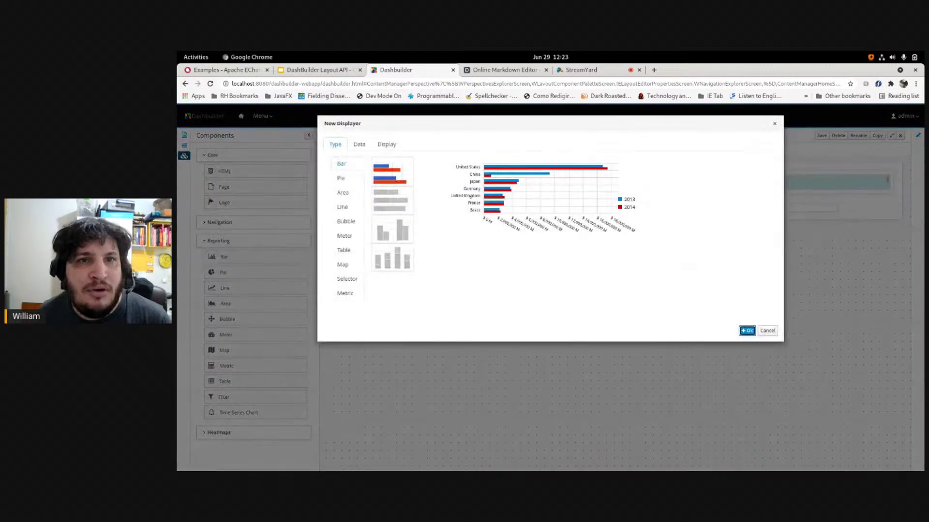
click(392, 229)
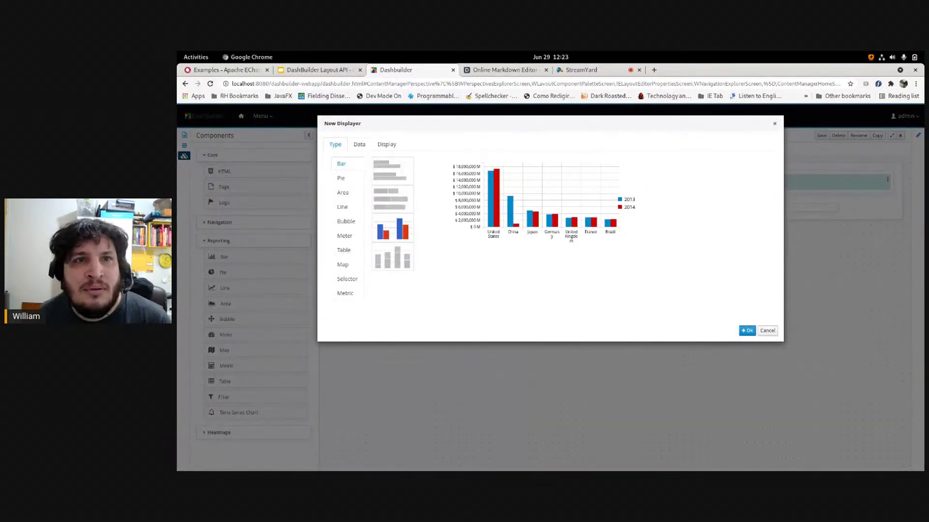
Set the bar chart's data set to Disney Movies and its categories to genre.
click(359, 144)
click(371, 187)
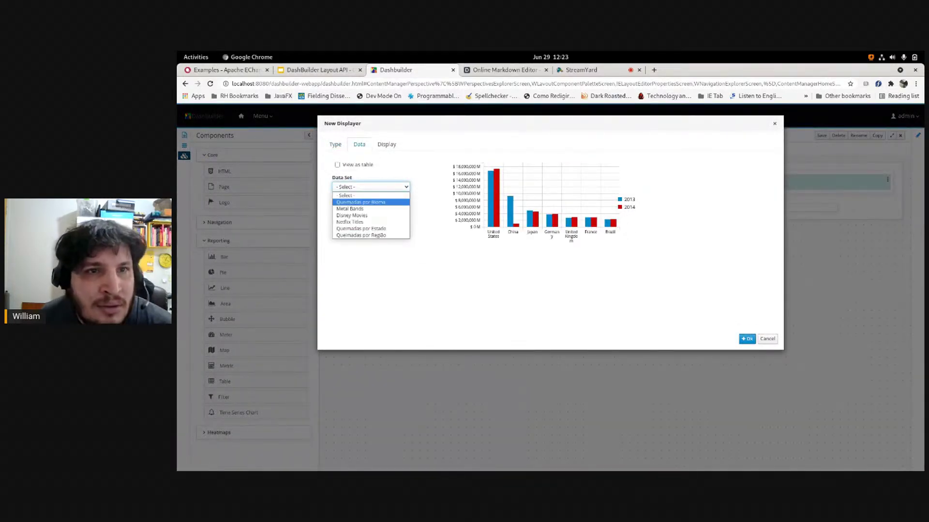
click(352, 215)
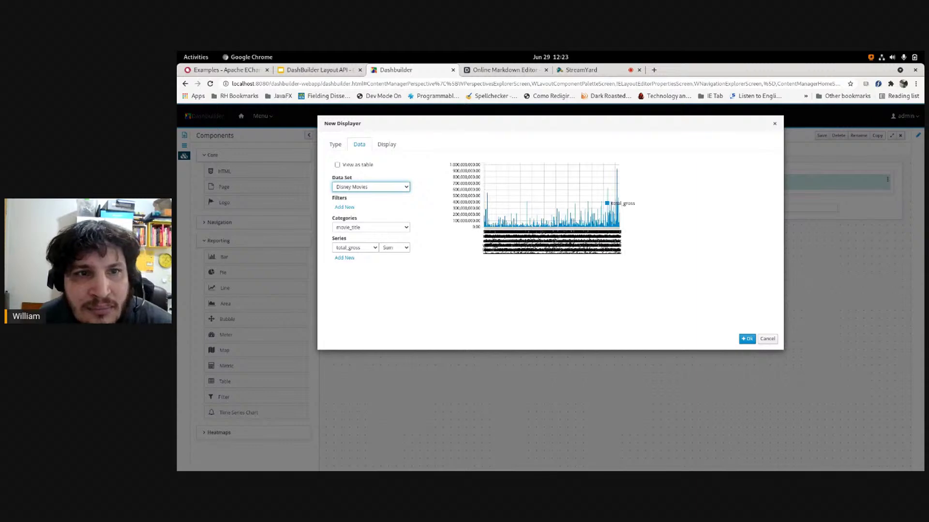
click(371, 227)
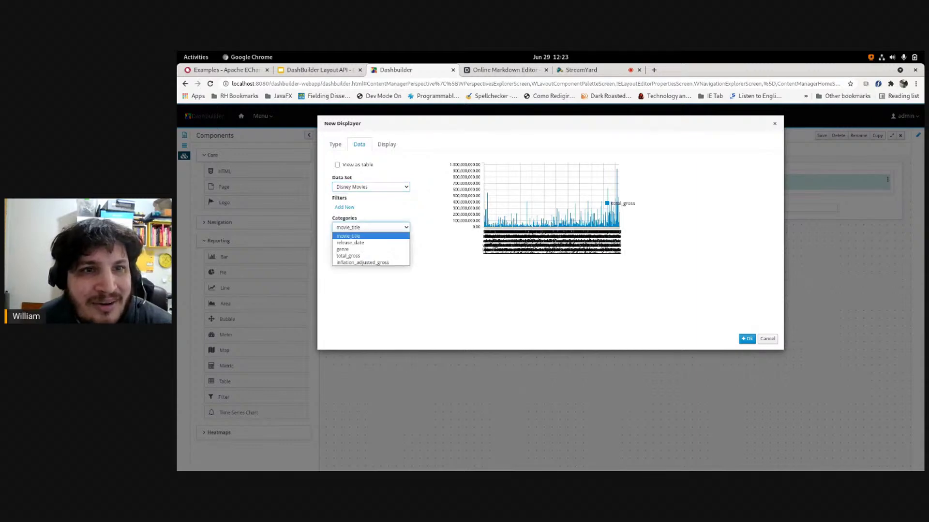
click(347, 249)
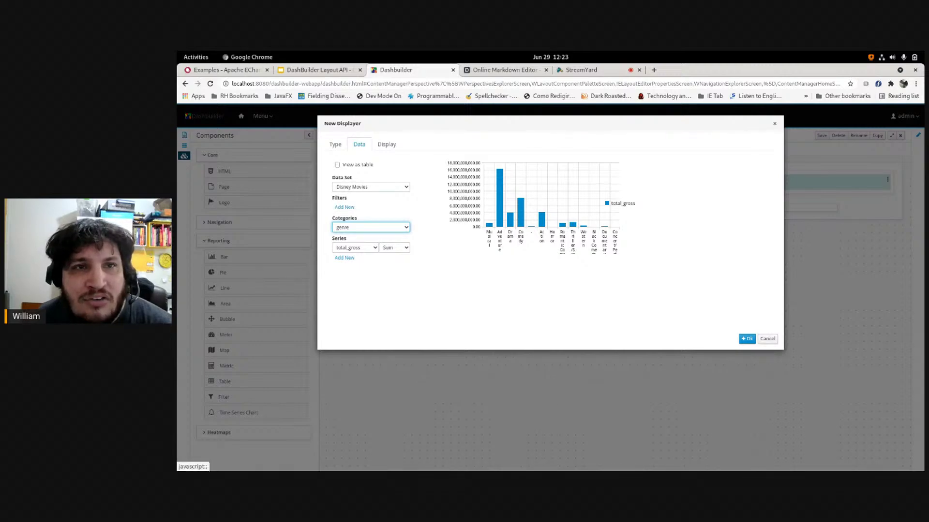
Set the bar chart's width to 900 in its display settings.
mouse_move(522, 213)
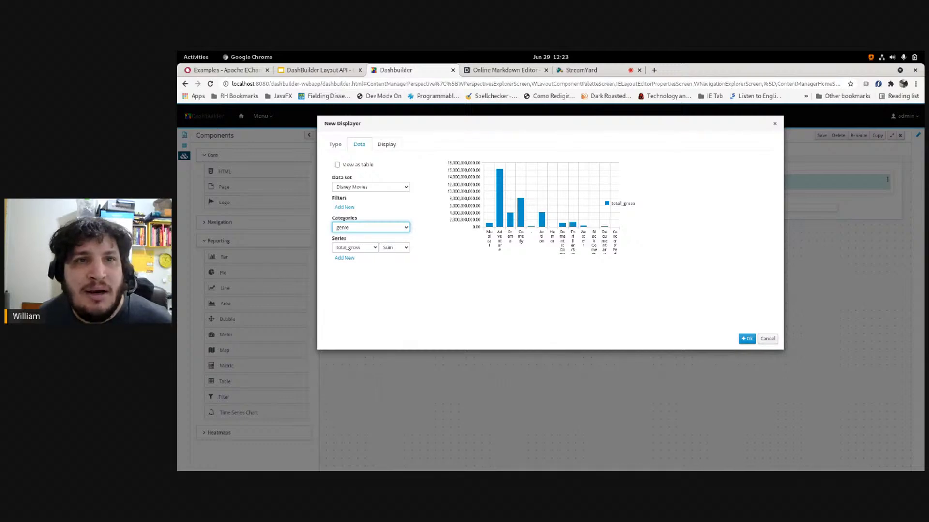
click(387, 144)
click(353, 173)
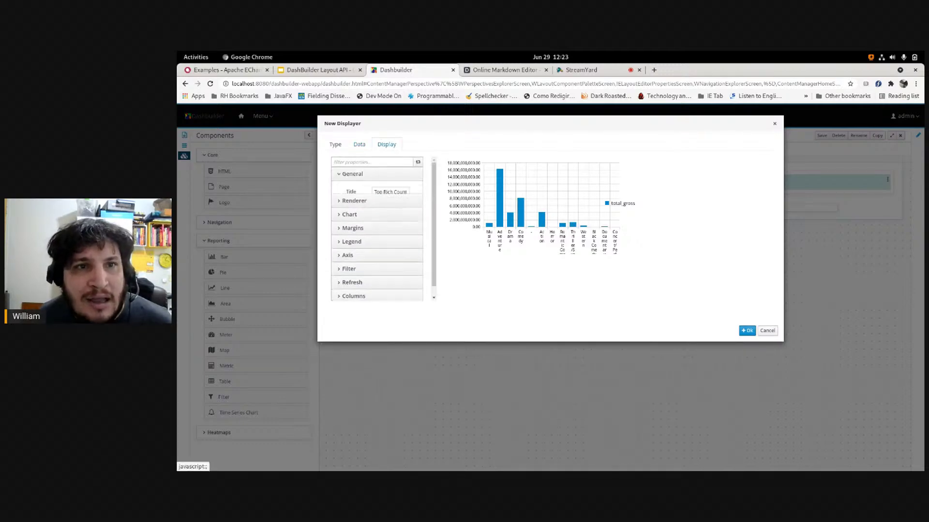
click(352, 173)
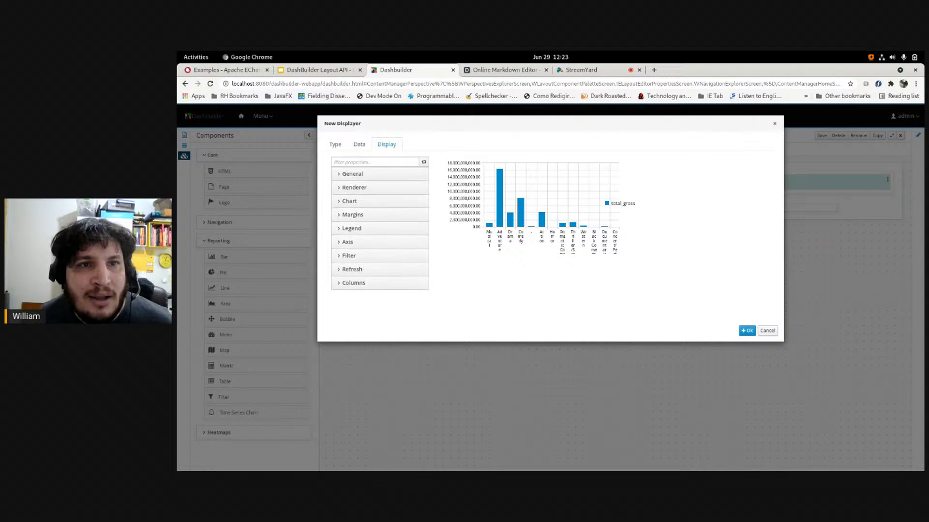
click(350, 201)
double_click(378, 242)
text(1)
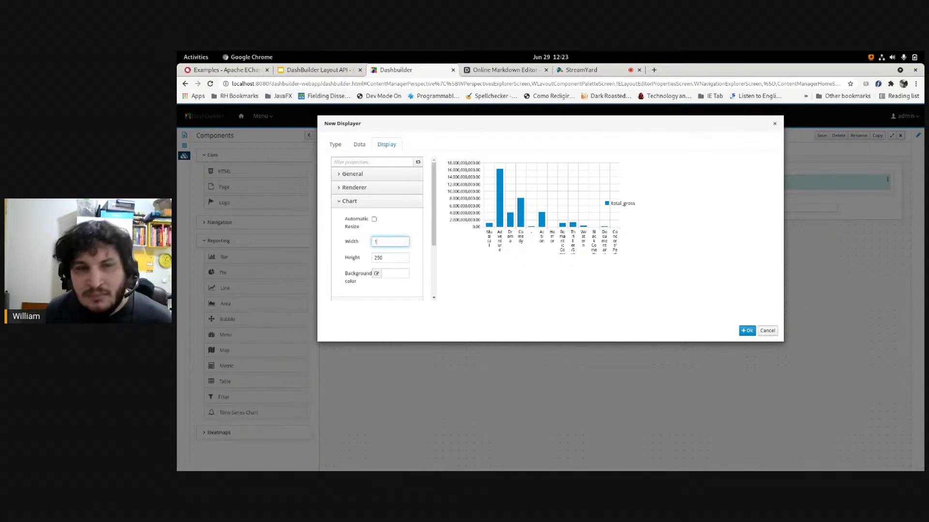
text(800)
key(Tab)
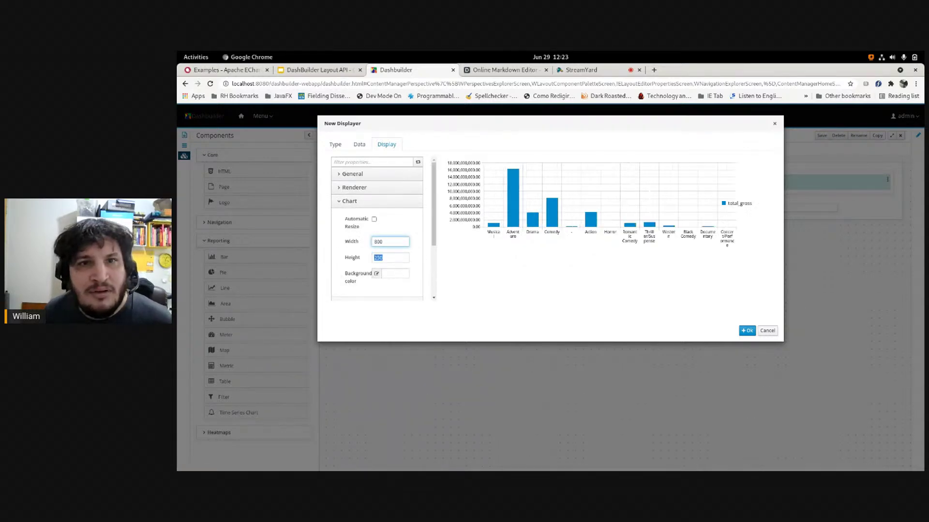
key(shift+Tab)
text(900)
key(Tab)
Use movie_title as the bar chart's series in its data settings.
click(360, 144)
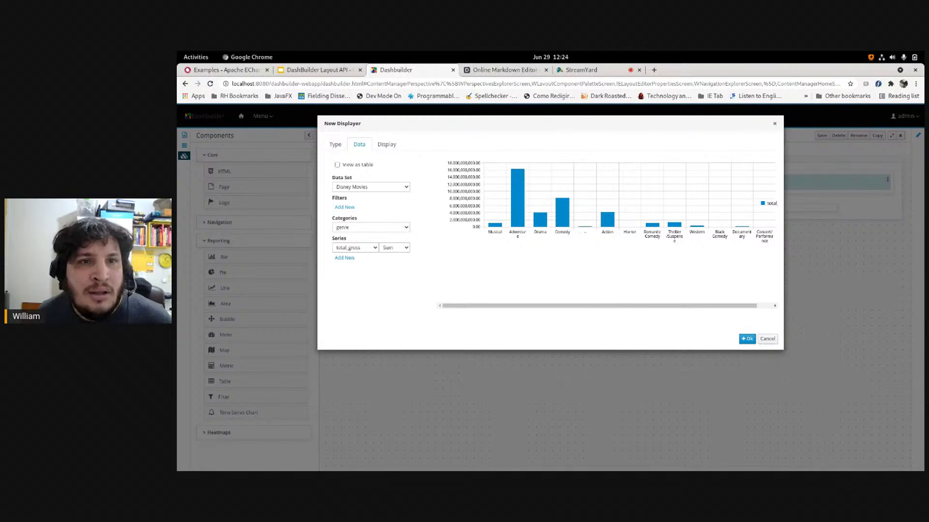
click(348, 247)
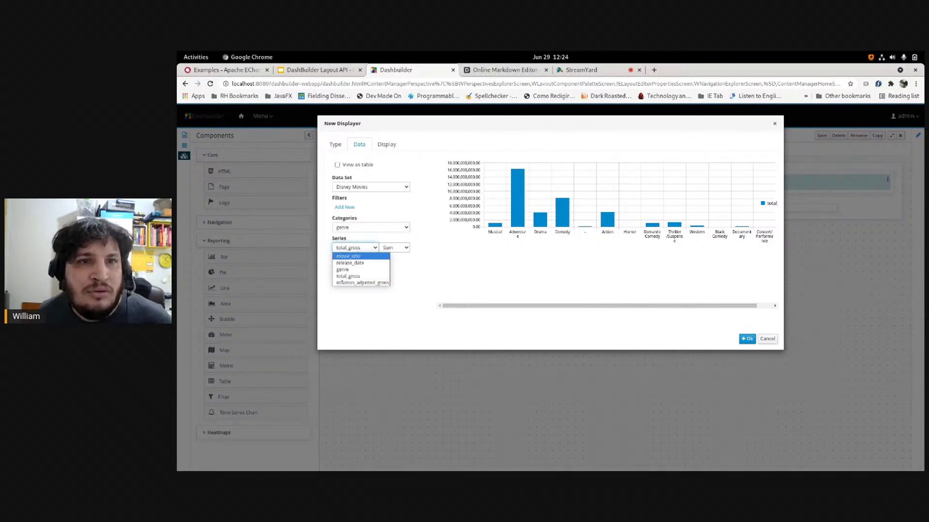
click(348, 256)
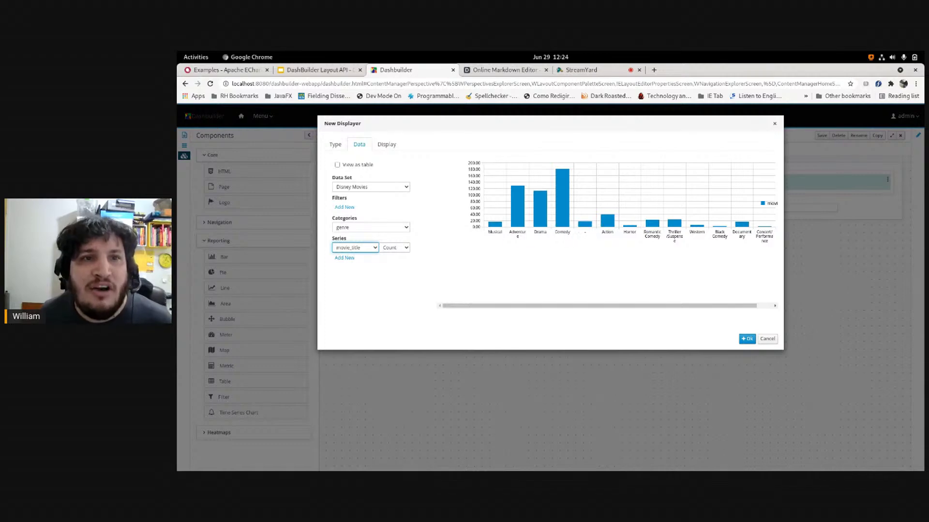
Try adding a time-frame filter on the release_date column to the bar chart's data.
click(344, 207)
click(349, 207)
key(Down)
key(Down)
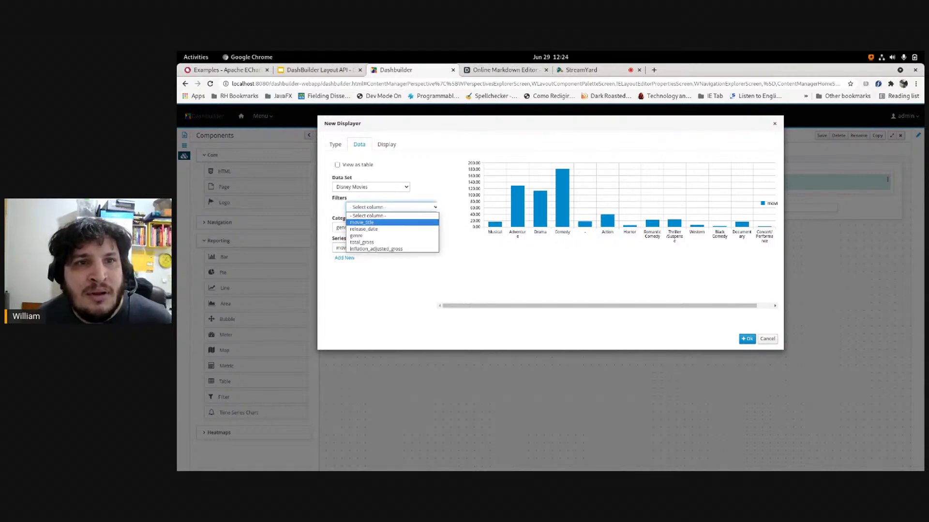
key(Return)
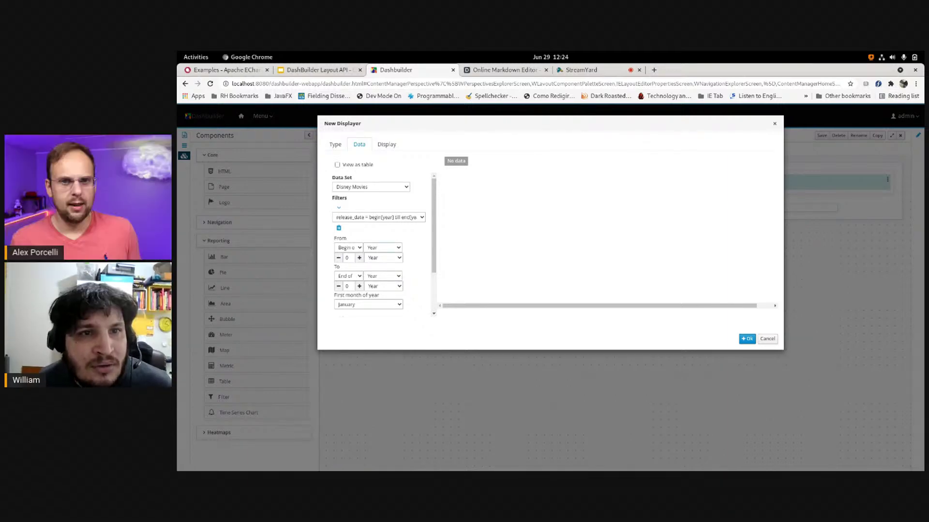
Set the start of the release_date filter's range to the beginning of the year with the amount 2010.
click(382, 248)
key(Down)
key(End)
key(Up)
key(Up)
key(Return)
key(alt+Down)
key(Return)
key(Tab)
key(Tab)
text(1)
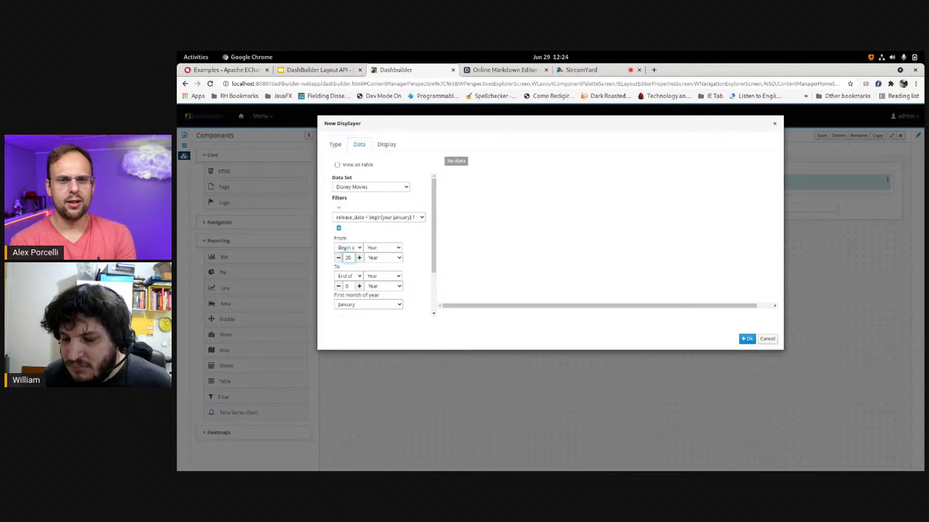
text(010)
key(Tab)
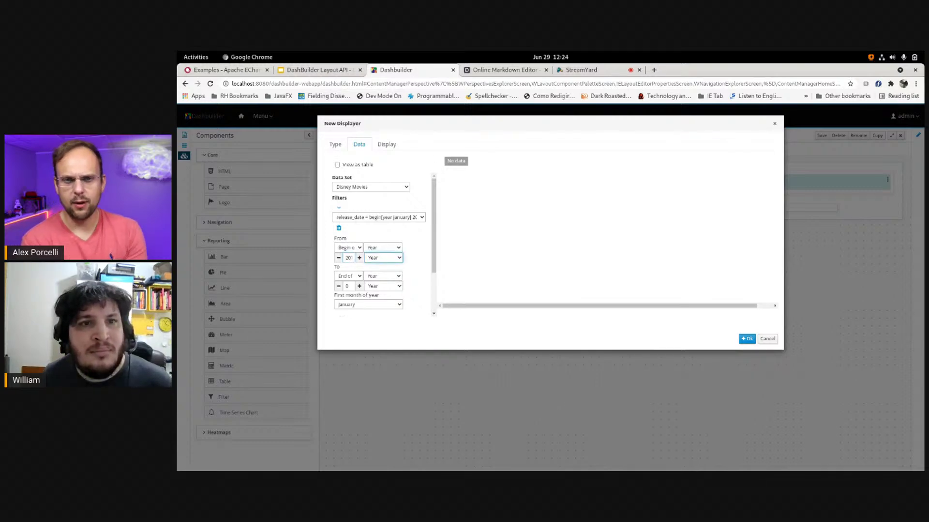
Enter the end amount of the release_date filter's range and set the first month of the year to February.
key(Tab)
key(Tab)
key(Tab)
key(Tab)
text(201)
key(Tab)
key(Tab)
key(space)
key(Down)
key(Return)
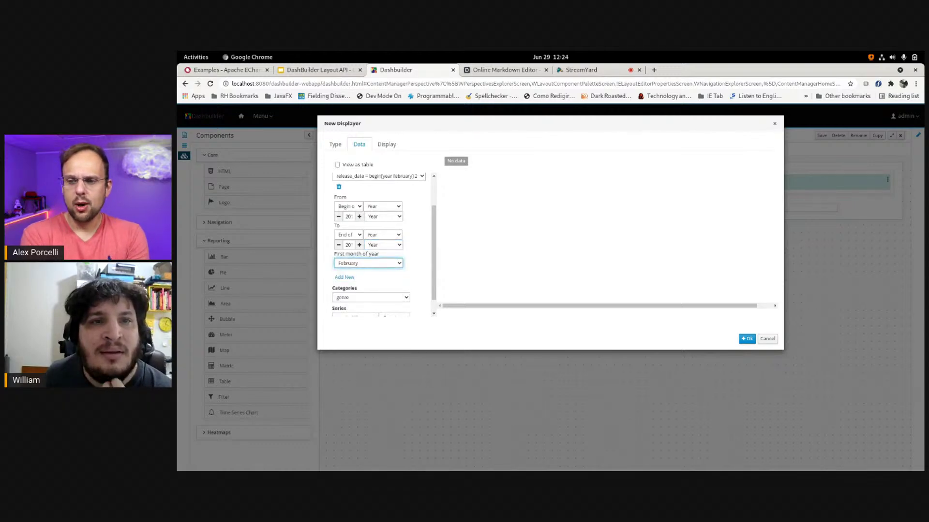
Add a filter on the total_gross column to the bar chart's data.
key(Tab)
key(space)
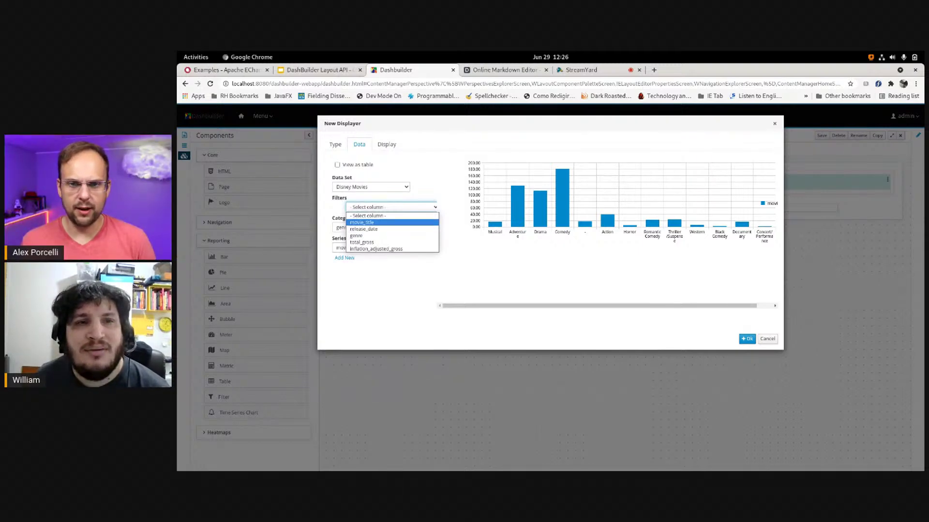
key(Down)
key(Down)
key(Down)
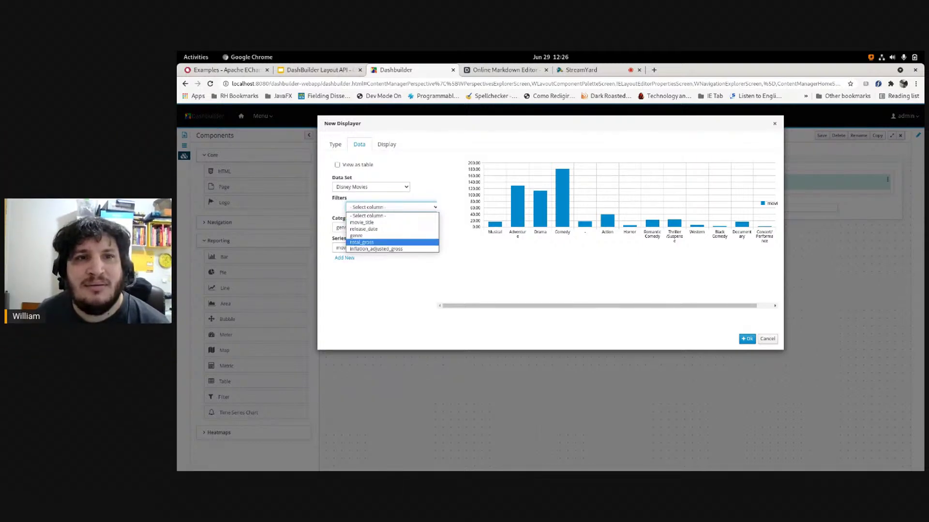
key(Down)
key(Up)
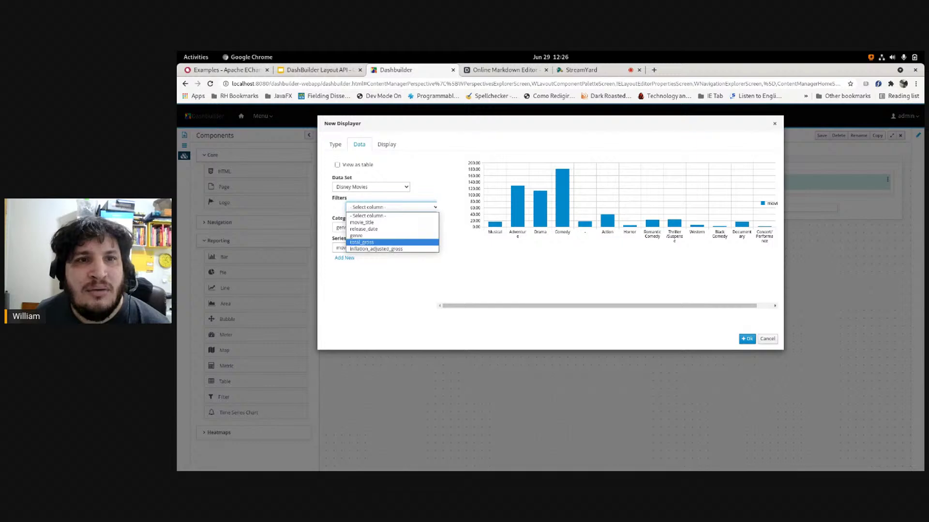
key(Return)
Set the total_gross filter's comparison to greater than.
key(shift+Tab)
key(space)
key(Down)
key(Down)
key(Down)
key(Down)
key(Down)
key(Down)
key(Up)
key(Up)
key(Up)
key(Down)
key(Return)
Set the total_gross filter's threshold to 100000000.
mouse_move(518, 206)
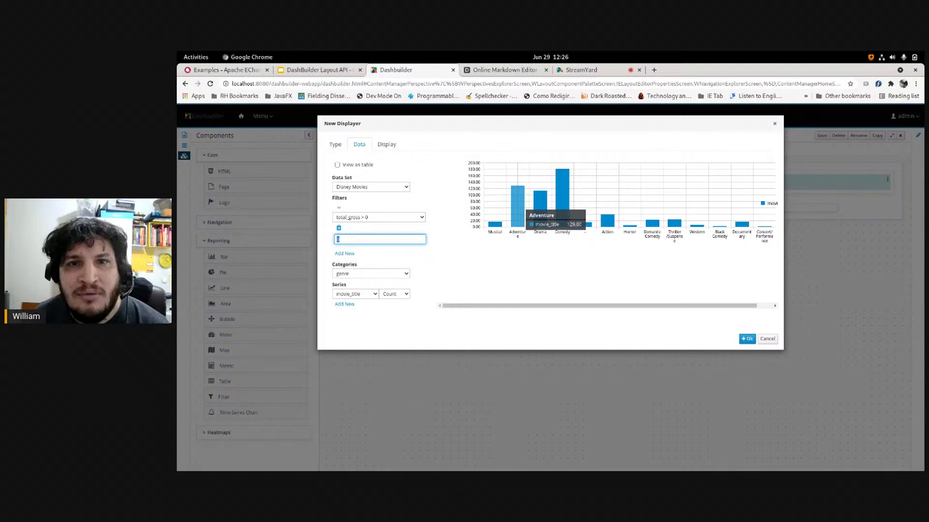
text(1000)
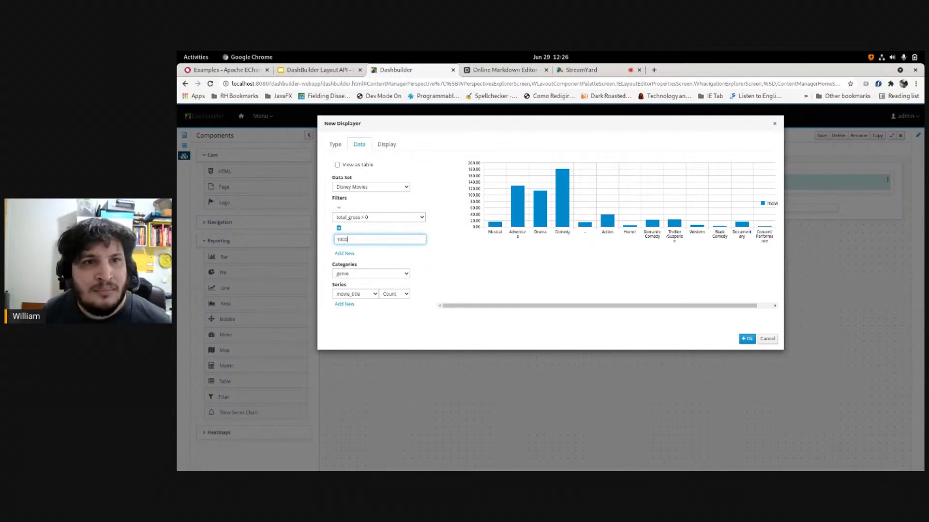
text(000)
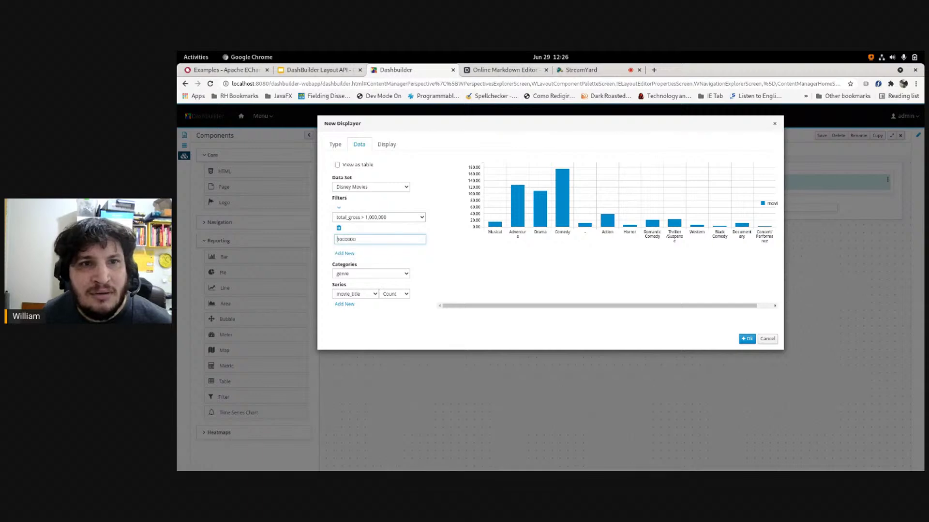
text(000)
key(Tab)
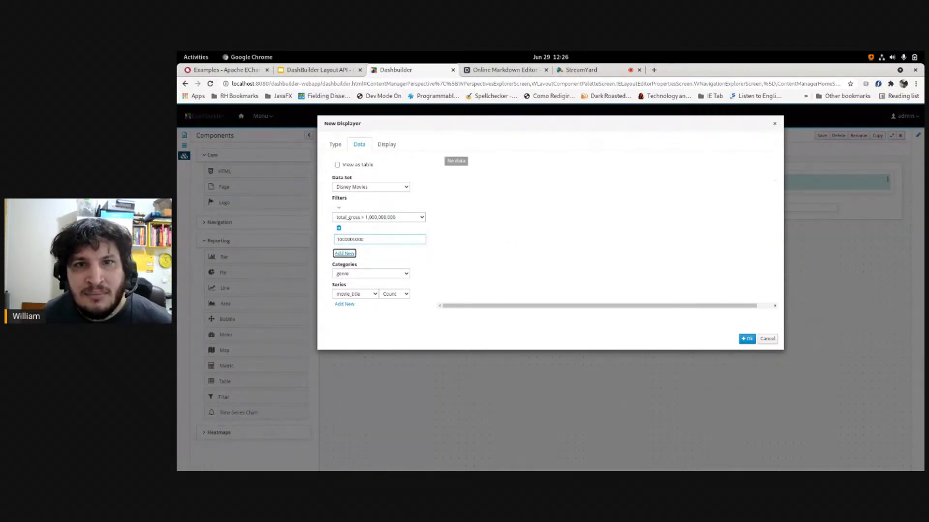
click(364, 239)
key(Tab)
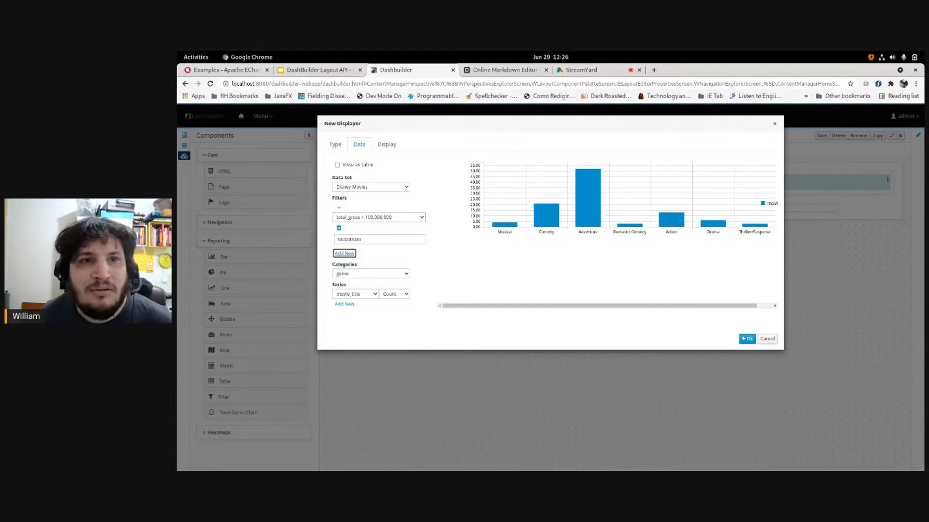
click(363, 240)
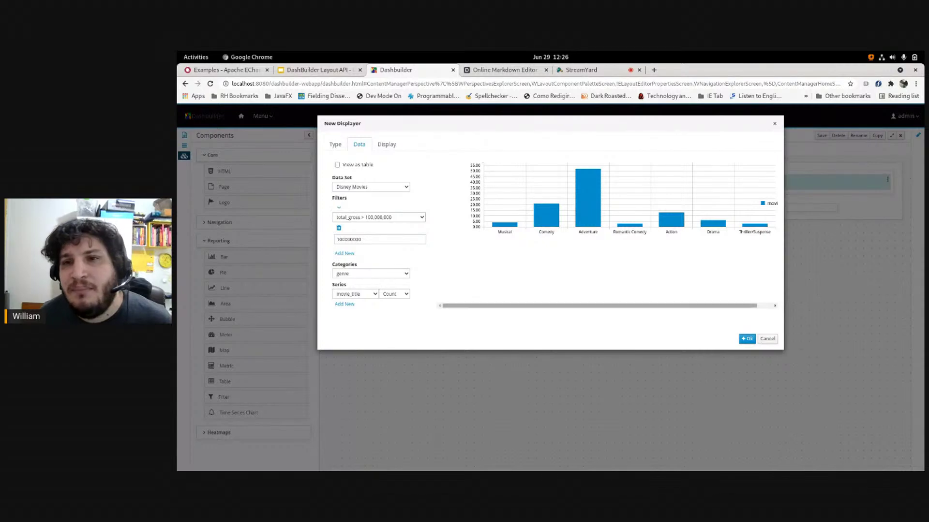
Confirm the bar chart's settings to place it on the Live page and save the page.
click(746, 338)
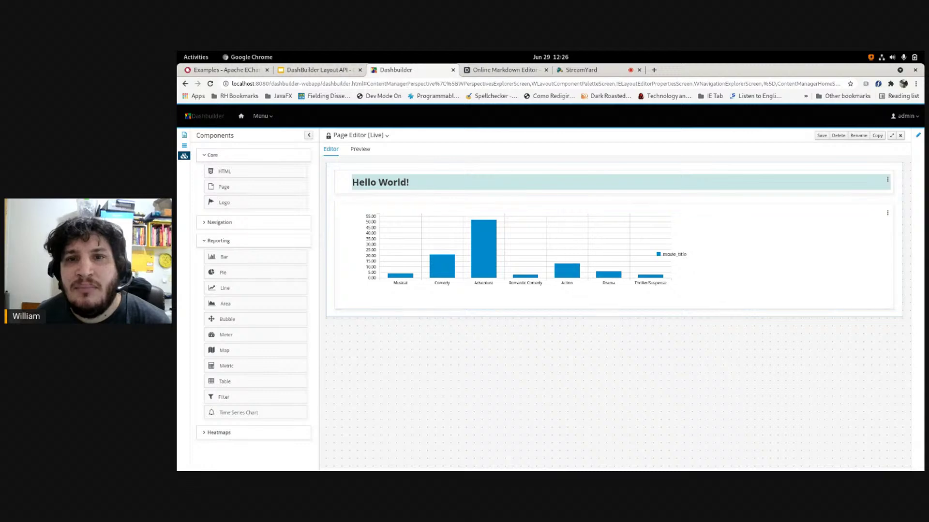
click(822, 136)
click(649, 159)
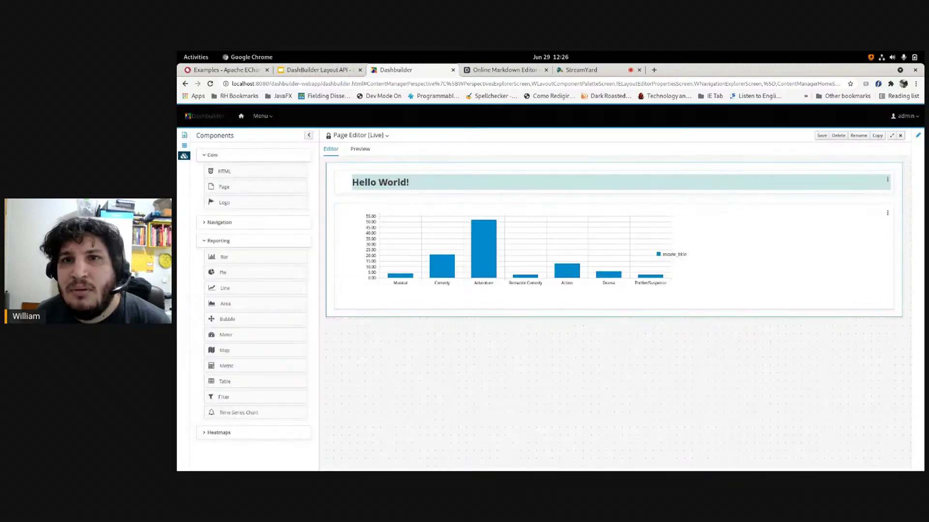
Add a Pie component below the bar chart with the Disney Movies data set and genre categories, and save the Live page.
drag(222, 273, 571, 311)
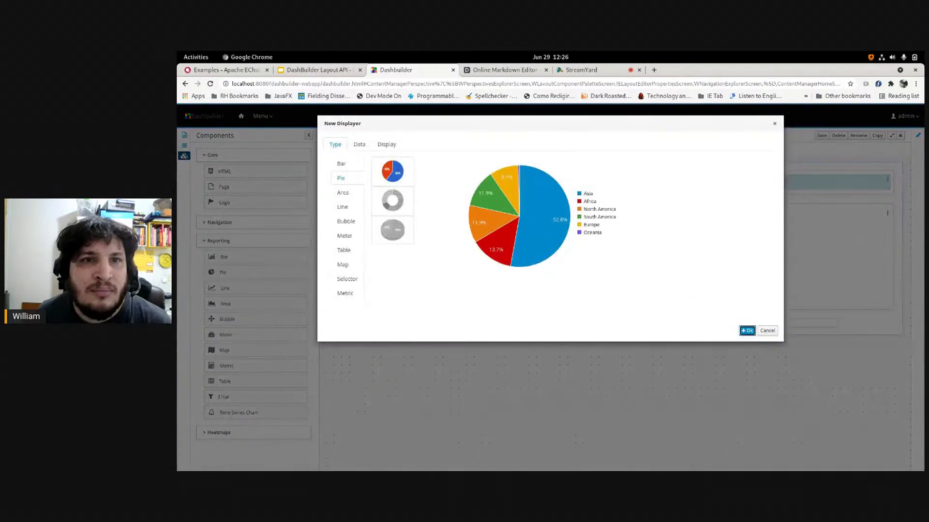
click(359, 144)
click(370, 187)
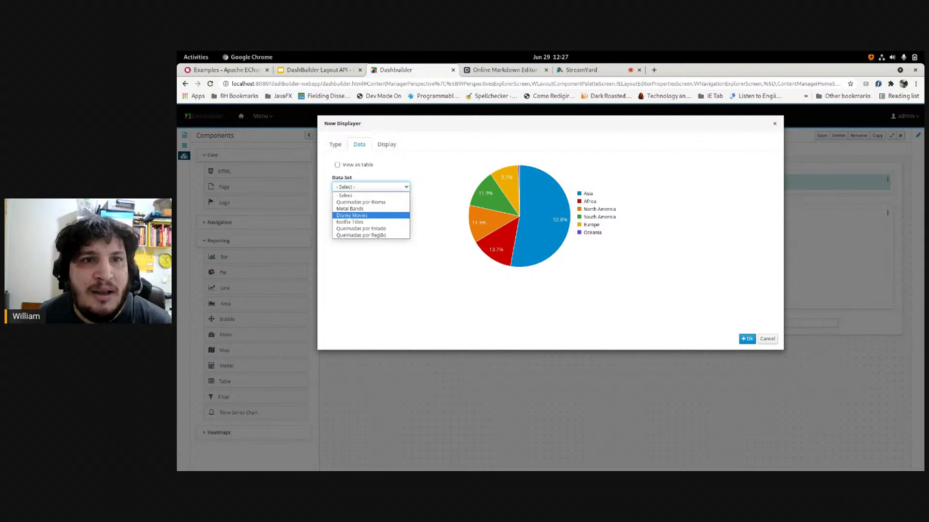
click(358, 215)
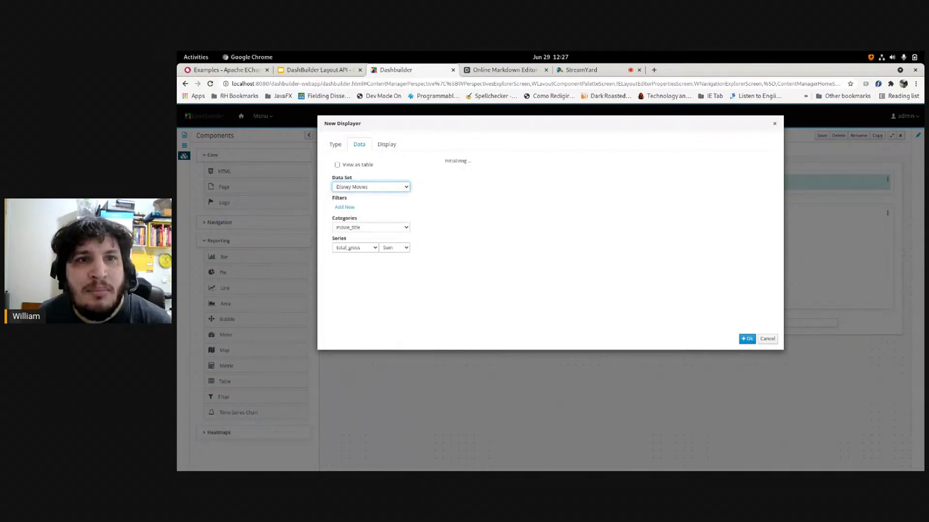
click(370, 228)
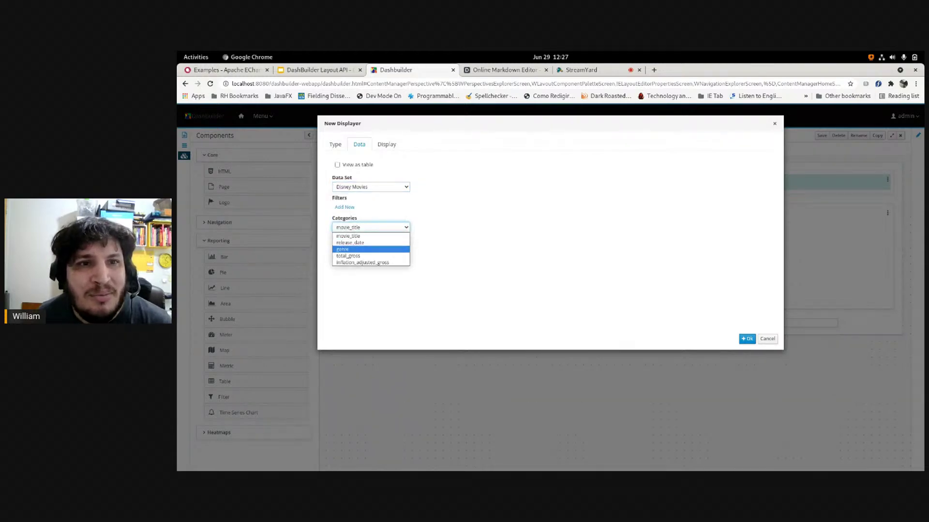
click(348, 249)
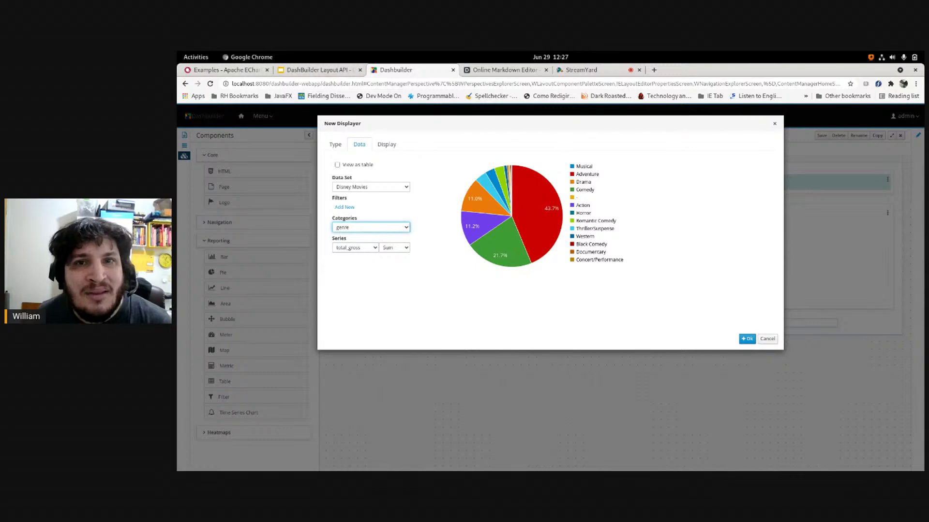
click(746, 338)
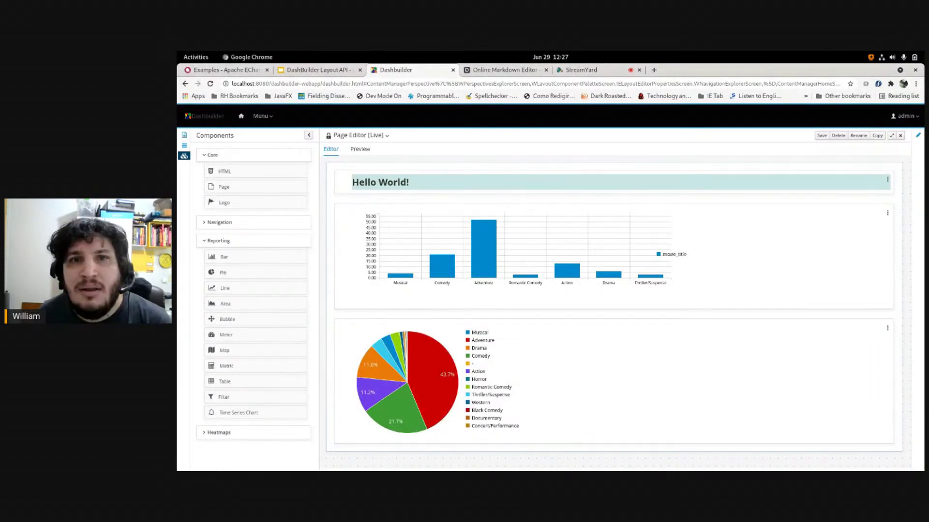
key(ctrl+s)
key(Return)
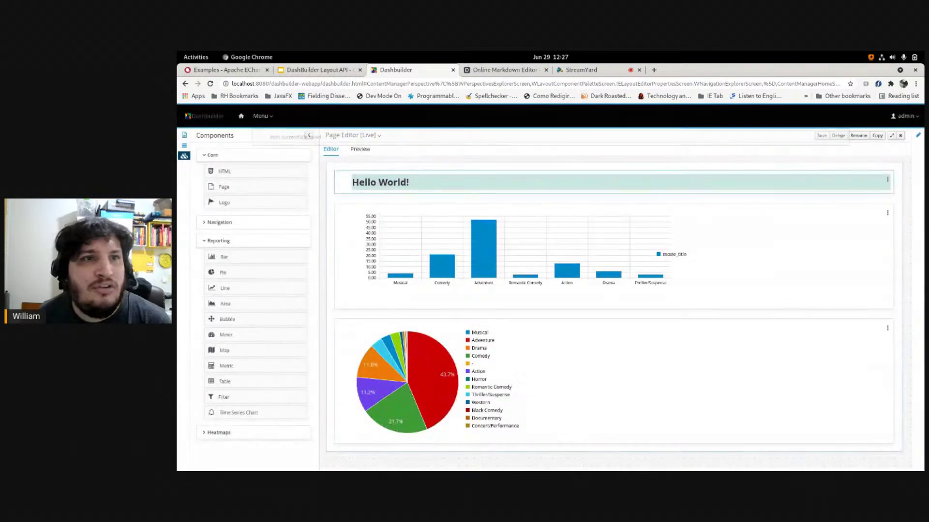
Open the Disney Movies page, collapse the Properties and Components panels, and preview the page.
click(184, 135)
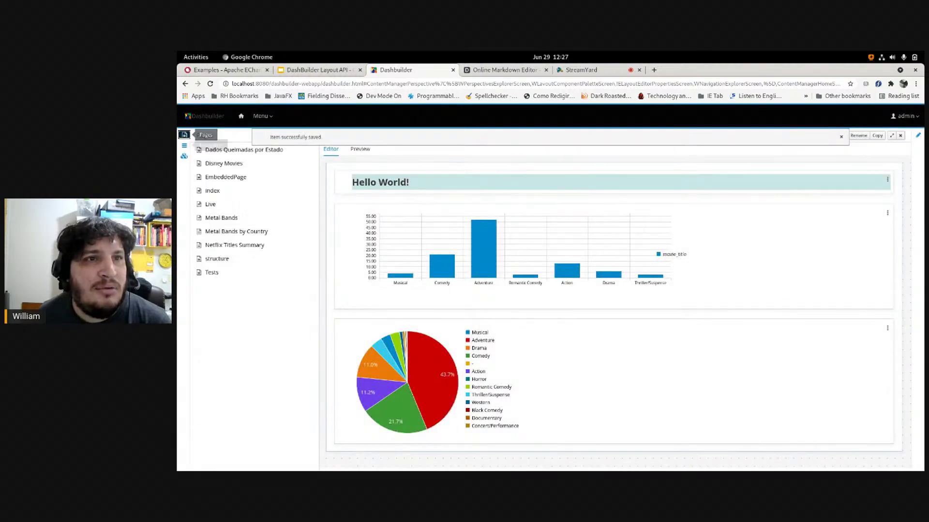
click(224, 164)
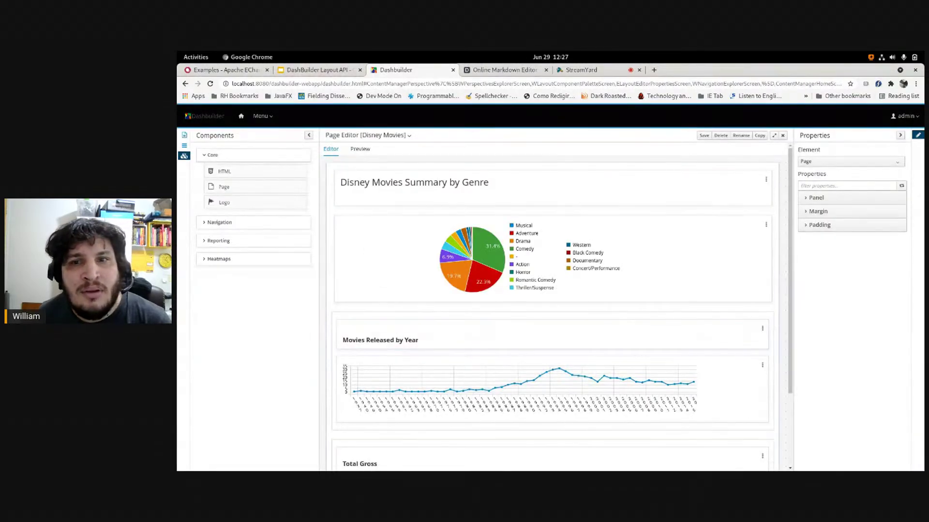
click(900, 135)
click(309, 135)
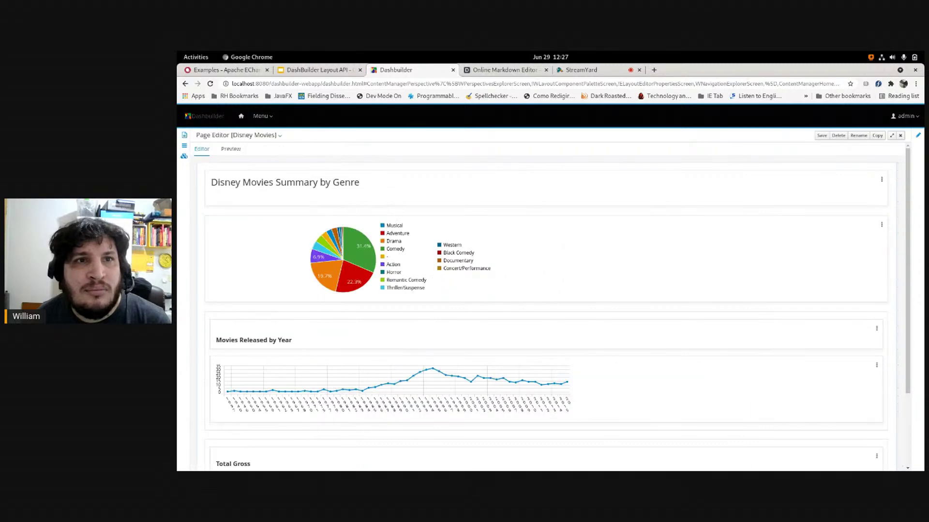
click(230, 149)
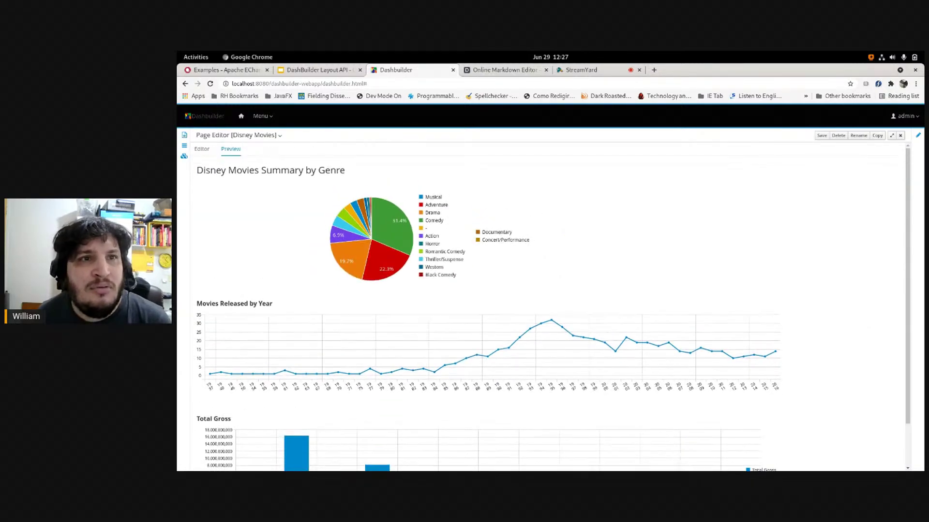
Examine the genre pie chart, the Movies Released by Year line chart and the Total Gross bar chart in the Disney Movies preview.
drag(222, 170, 291, 171)
click(290, 170)
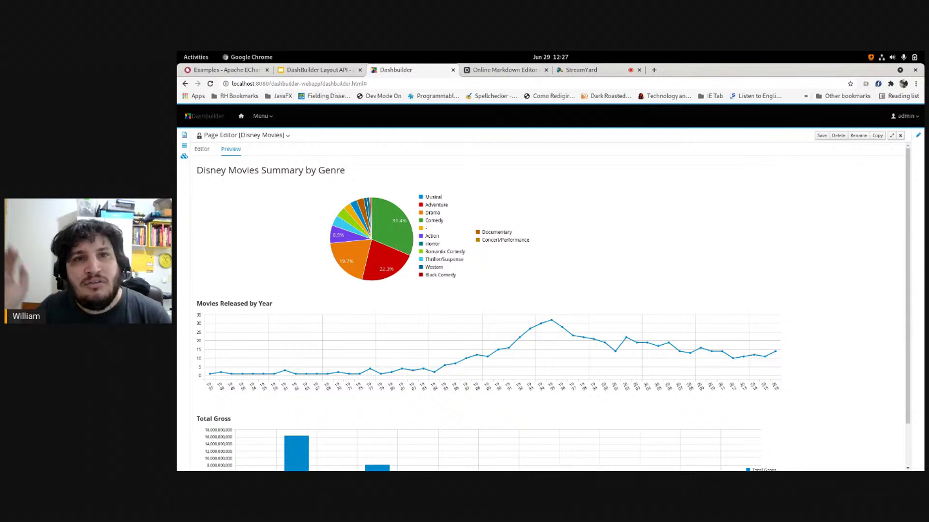
scroll(552, 307, down, 1)
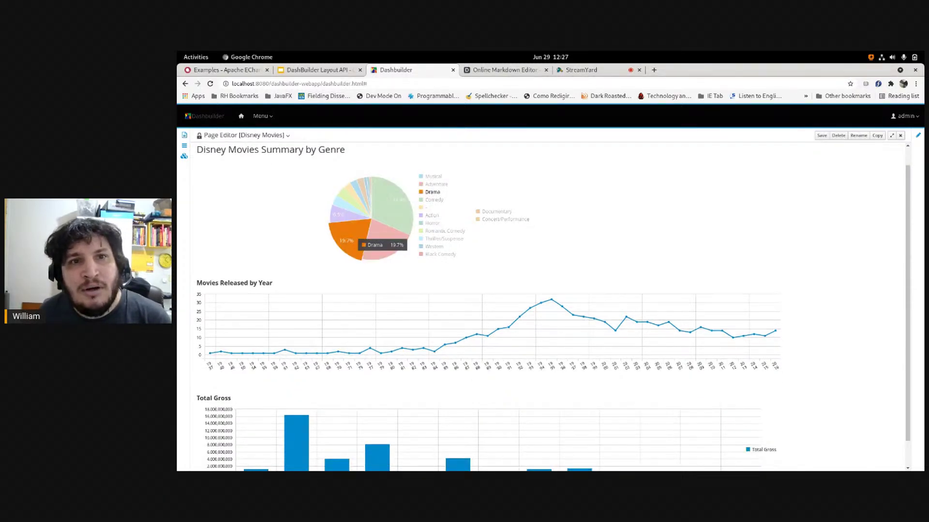
scroll(552, 308, down, 1)
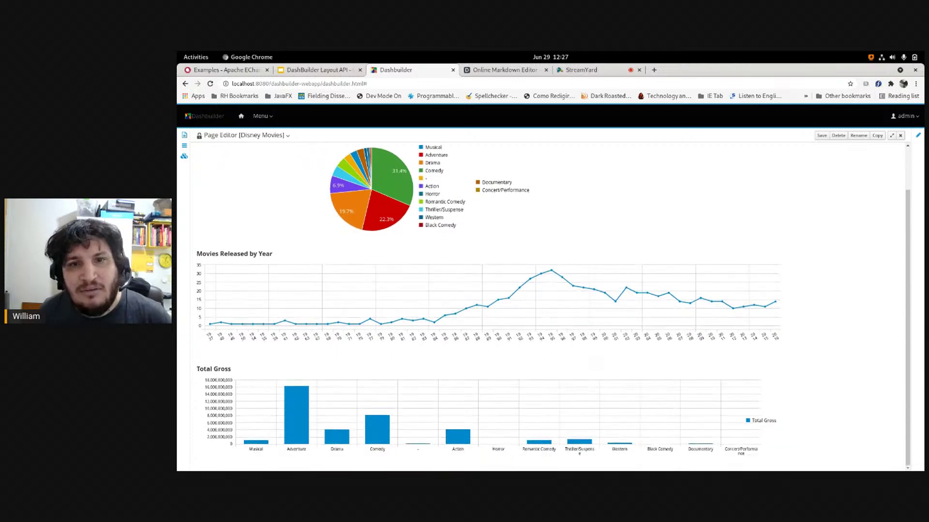
scroll(552, 307, up, 2)
scroll(552, 308, down, 2)
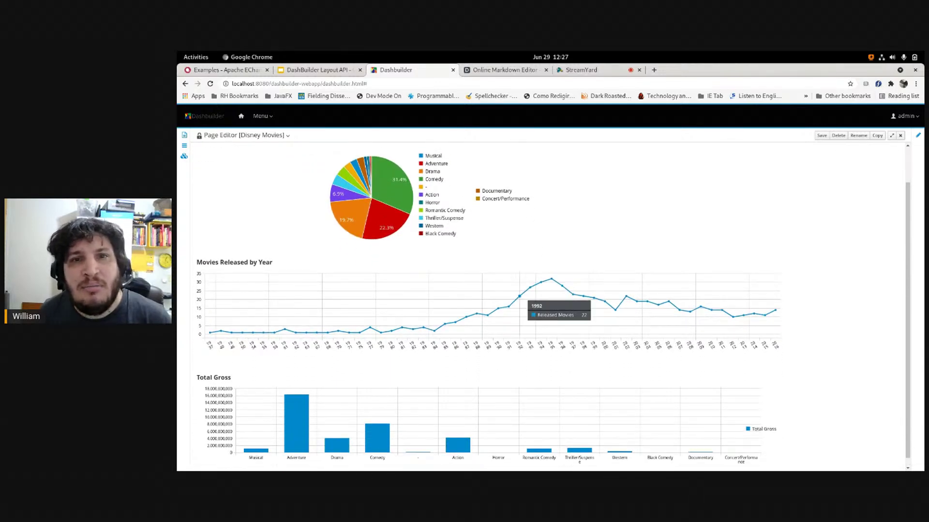
scroll(552, 308, up, 2)
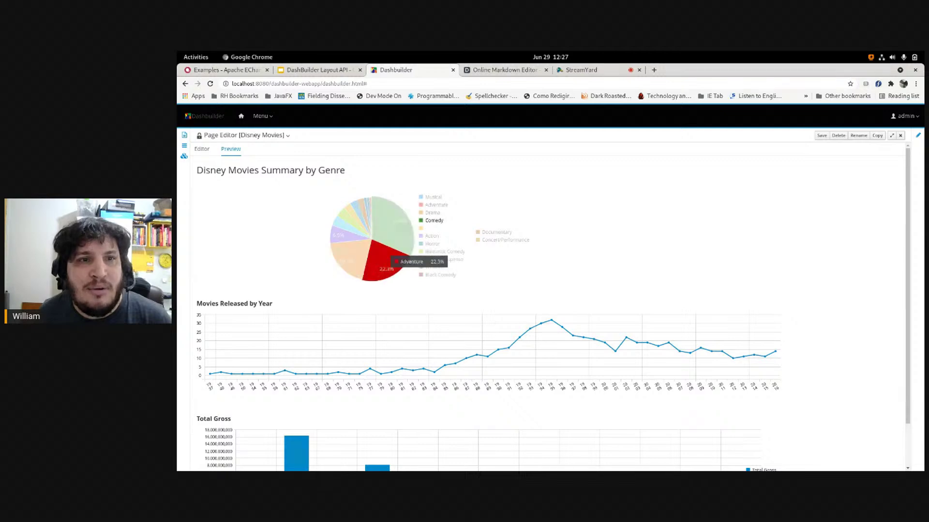
scroll(409, 245, down, 2)
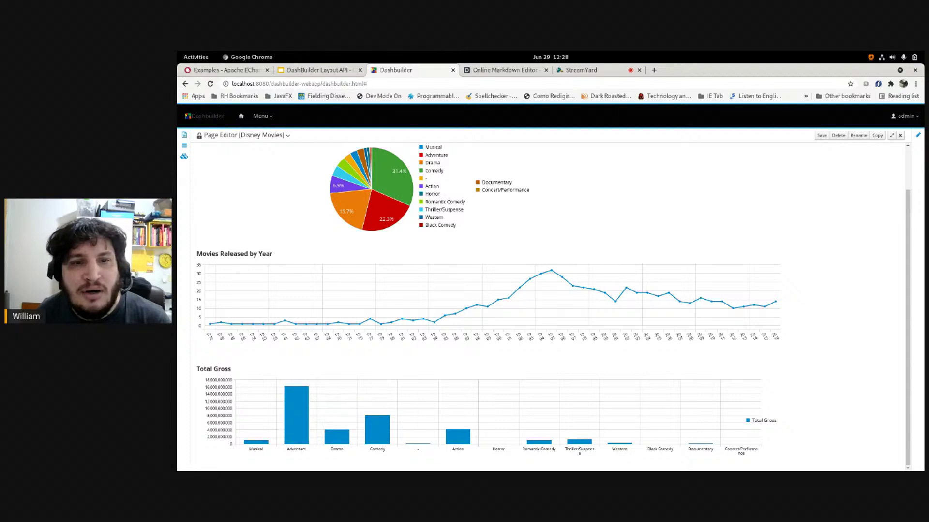
scroll(338, 426, up, 1)
scroll(406, 189, up, 1)
scroll(407, 188, down, 1)
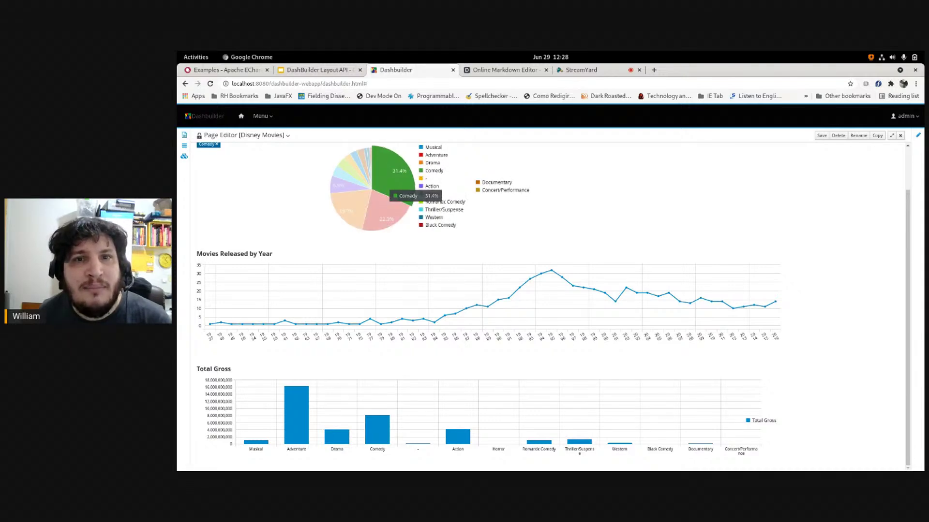
Filter the Disney Movies preview by the Comedy slice of the pie chart and add the Adventure slice to the filter.
click(386, 183)
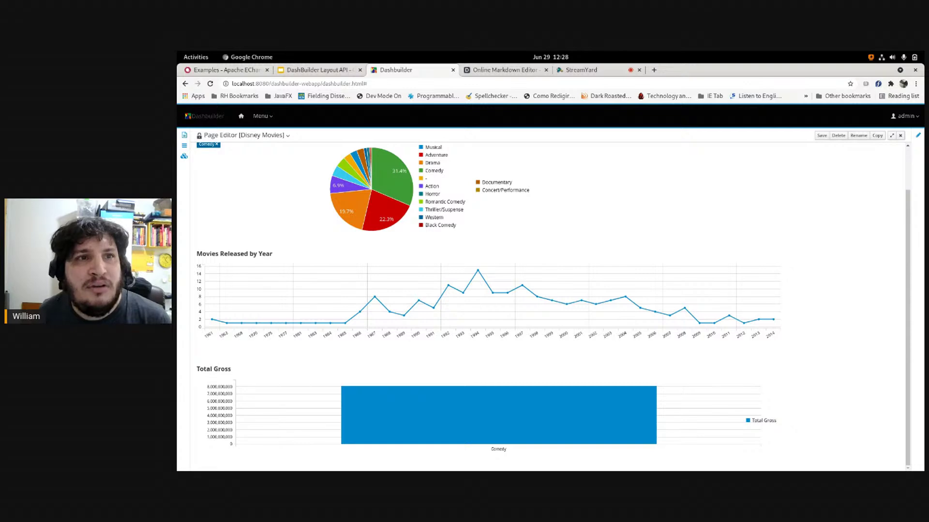
scroll(552, 308, up, 1)
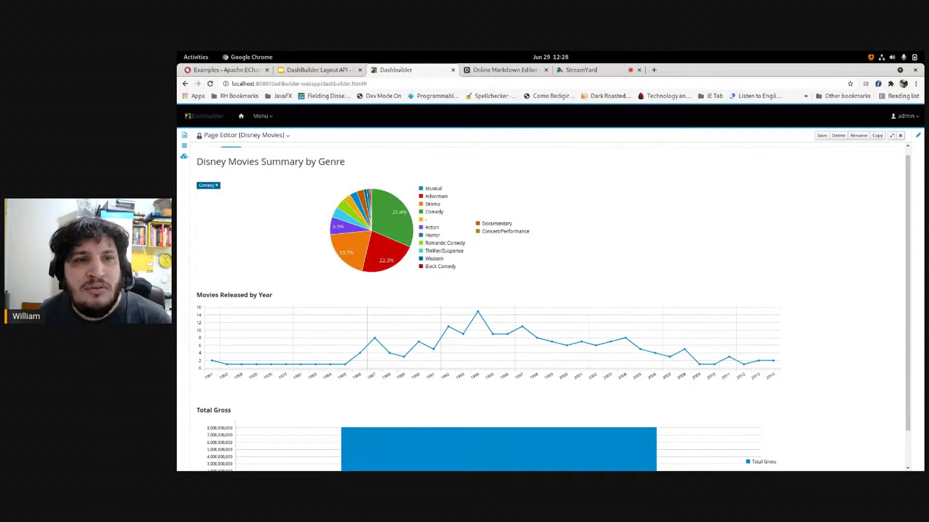
scroll(551, 307, down, 1)
mouse_move(497, 401)
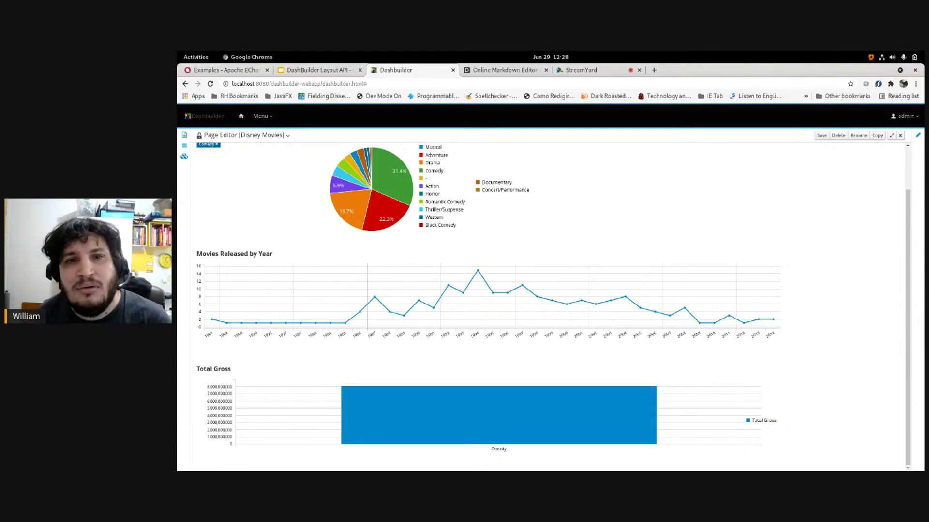
click(385, 220)
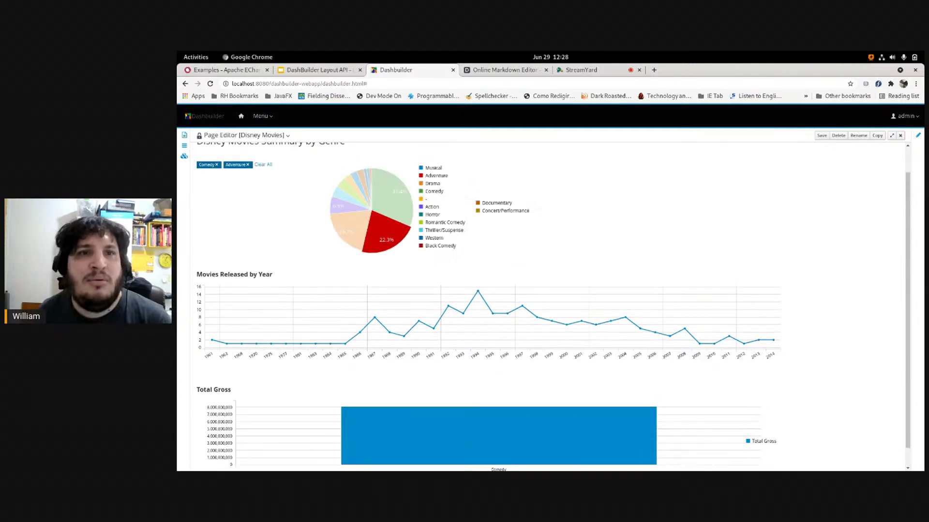
scroll(552, 308, down, 1)
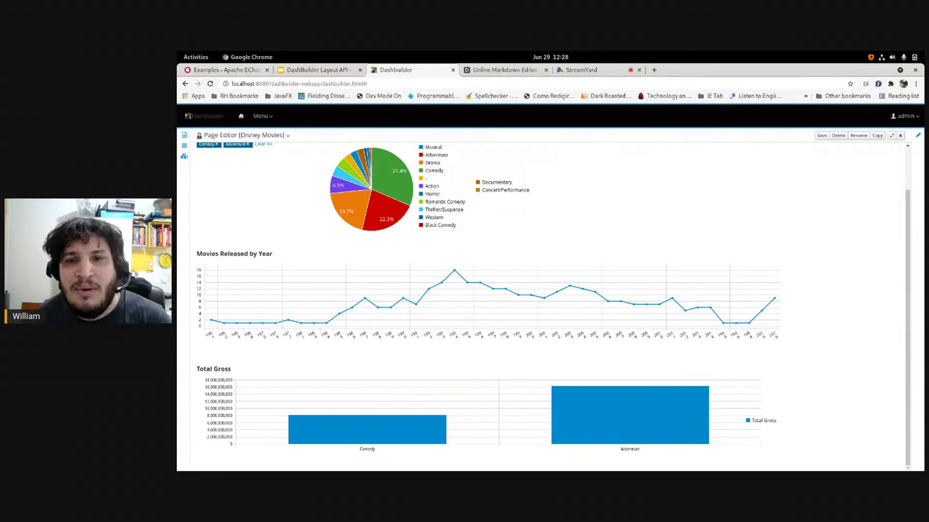
mouse_move(365, 420)
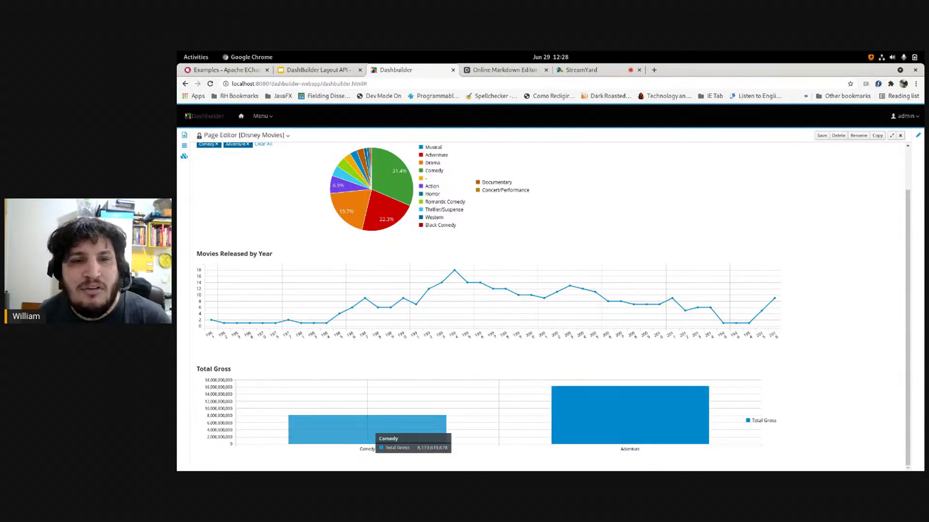
Clear all genre filters from the Disney Movies preview.
scroll(367, 421, up, 2)
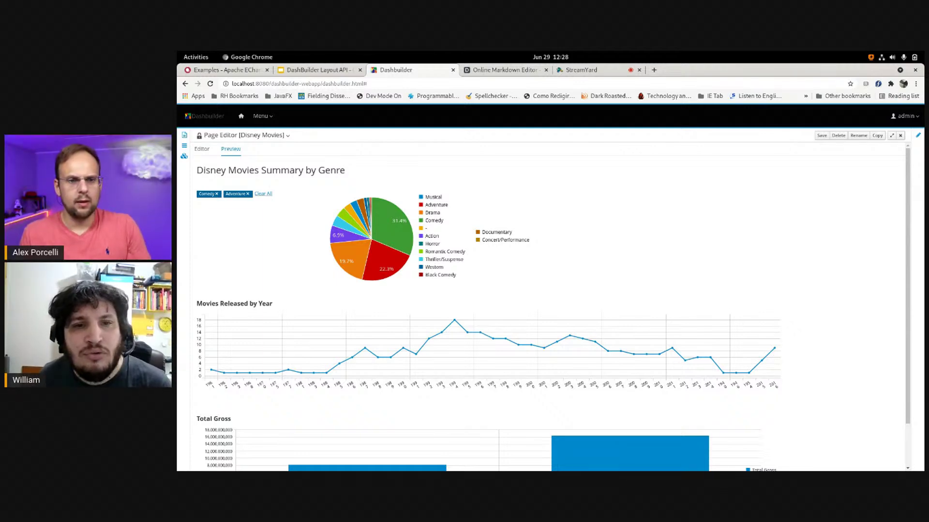
scroll(367, 421, down, 1)
scroll(367, 420, up, 1)
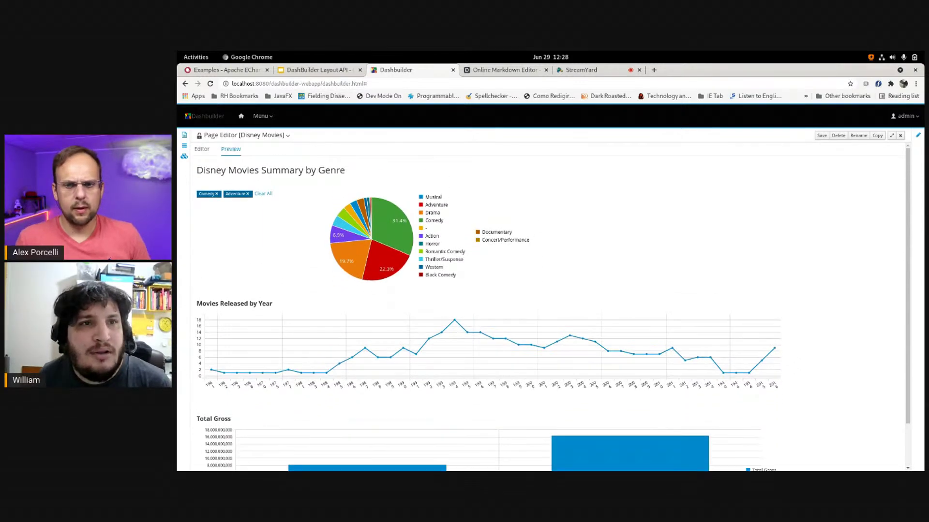
click(263, 194)
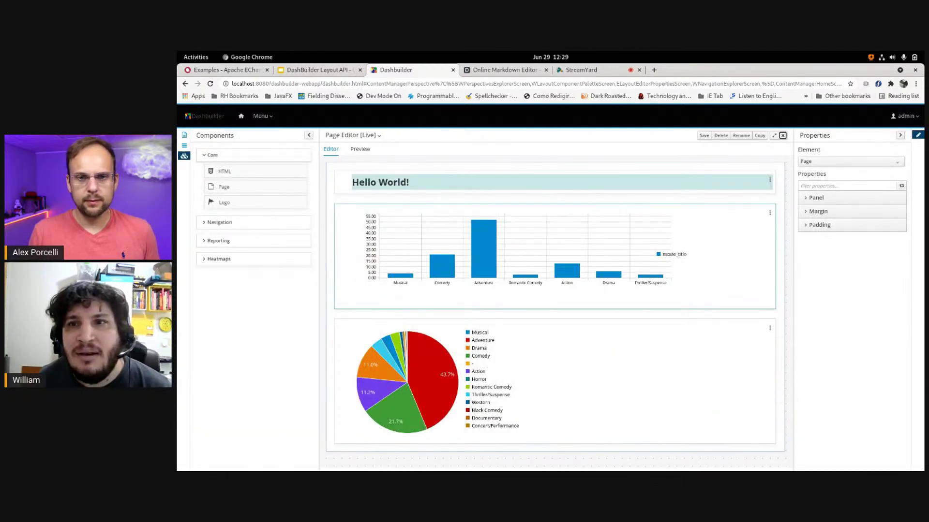
Remove the bar chart and the pie chart from the Live page.
click(769, 213)
click(776, 239)
click(770, 213)
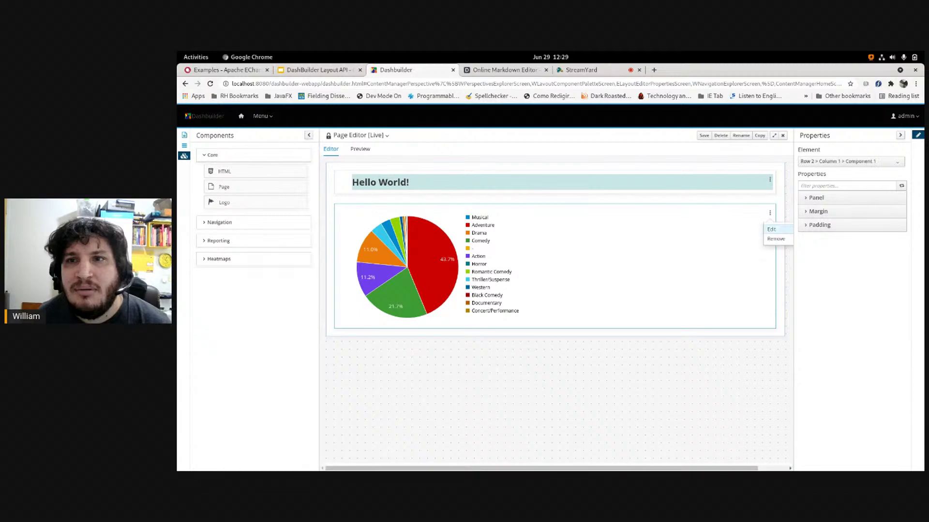
click(775, 239)
Add a Bar component below the Hello World! heading as a vertical bar chart with the Disney Movies data set and genre categories.
click(218, 240)
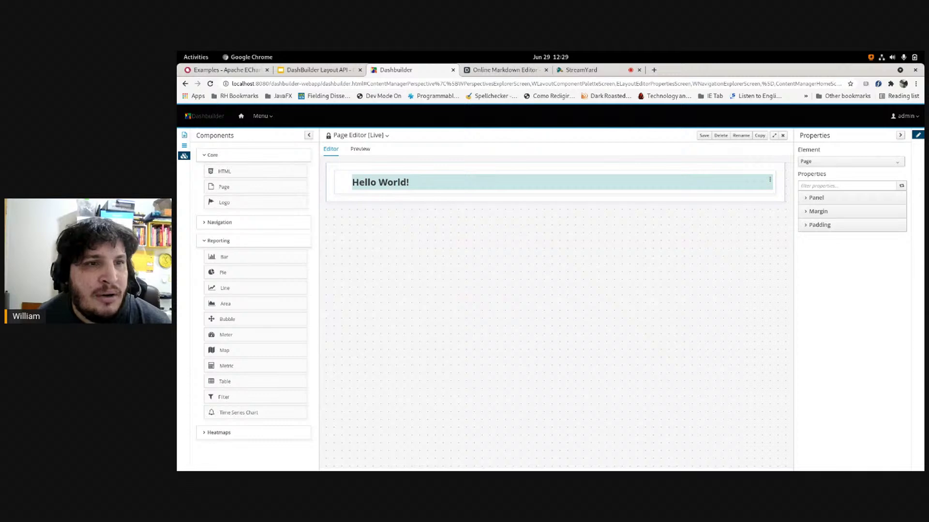
drag(224, 257, 402, 201)
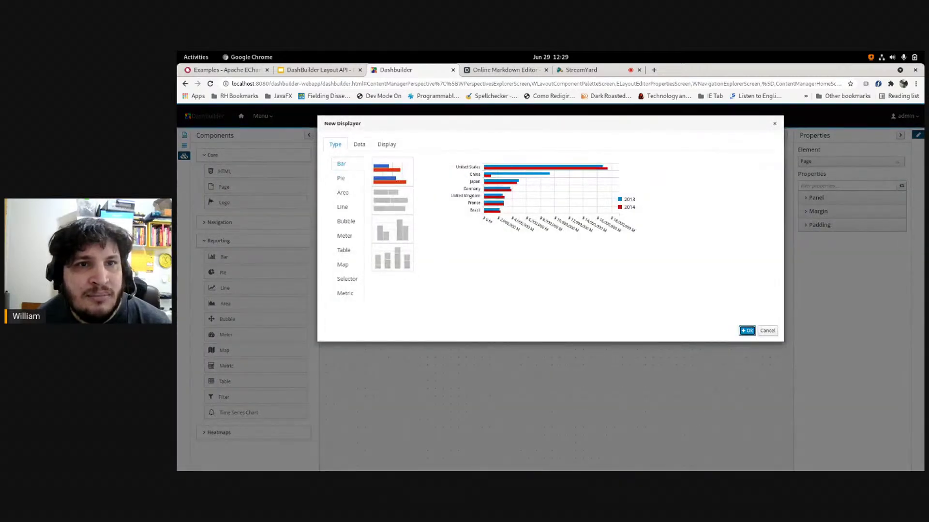
click(393, 229)
click(358, 144)
click(371, 186)
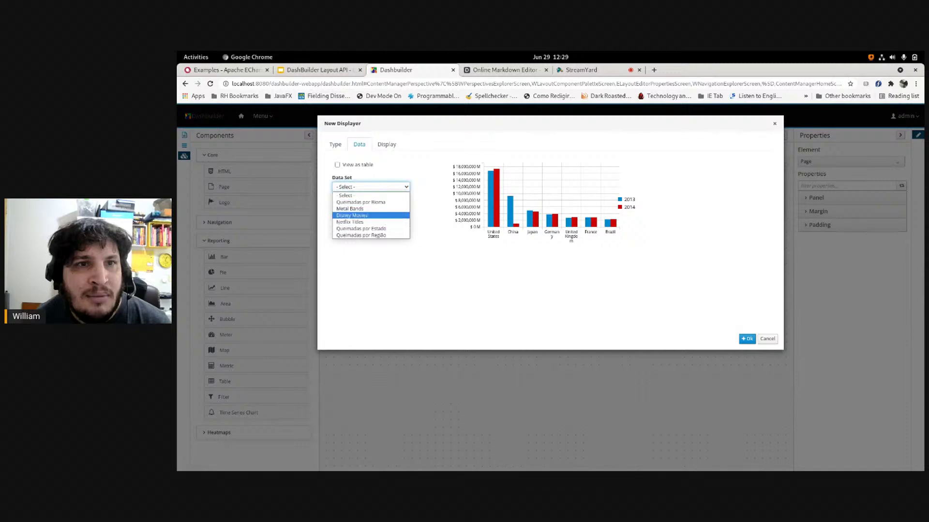
click(353, 215)
click(371, 227)
click(353, 245)
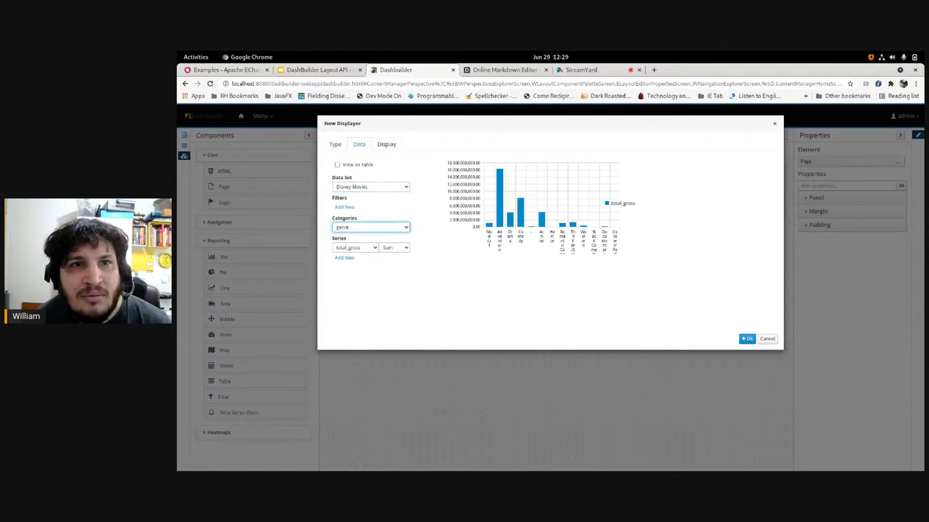
Set the bar chart's width to 1200 and confirm its settings to place it on the Live page.
click(386, 144)
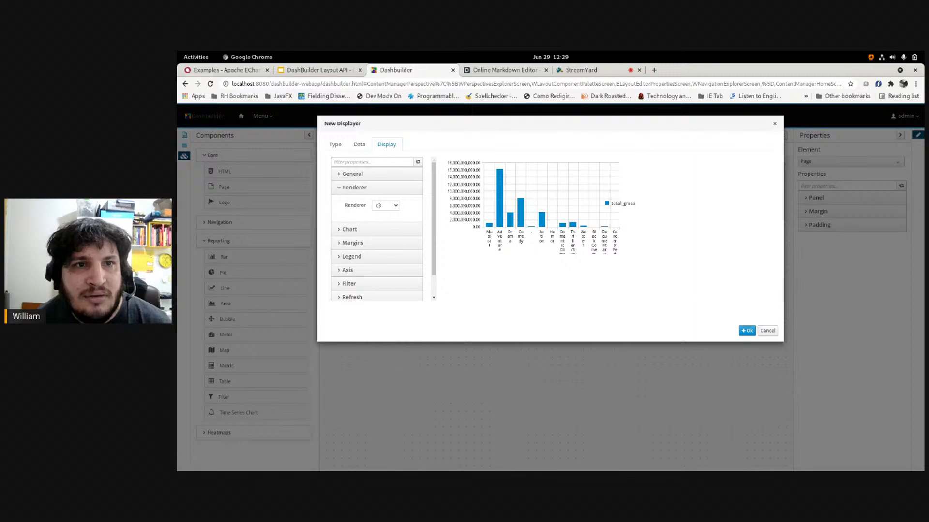
click(354, 187)
click(349, 201)
double_click(378, 242)
text(1200)
key(Tab)
click(747, 330)
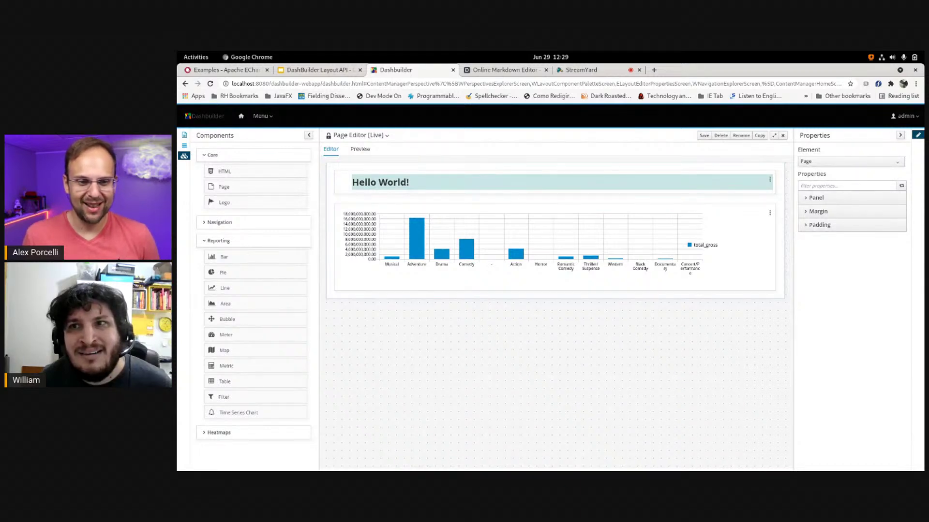
Collapse the Properties panel, and open and confirm the settings of the total_gross bar chart.
click(900, 135)
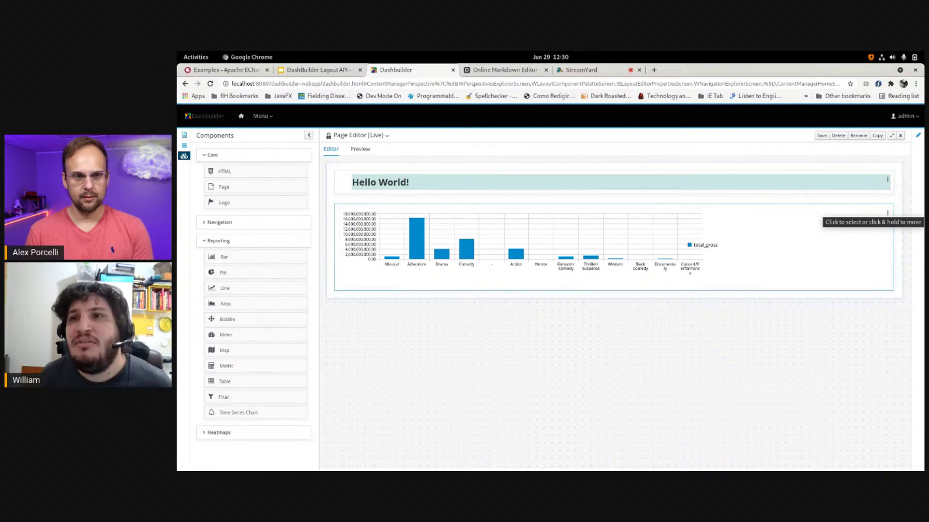
click(887, 213)
click(889, 229)
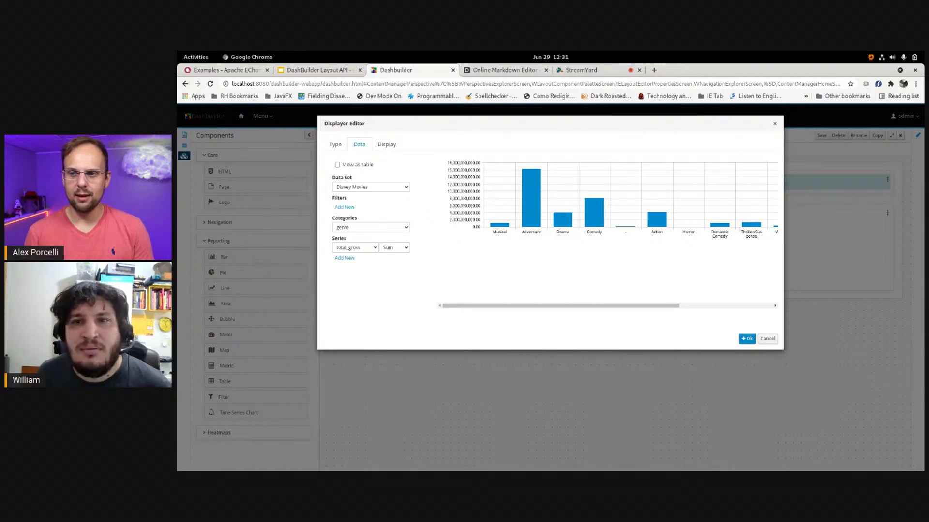
click(747, 338)
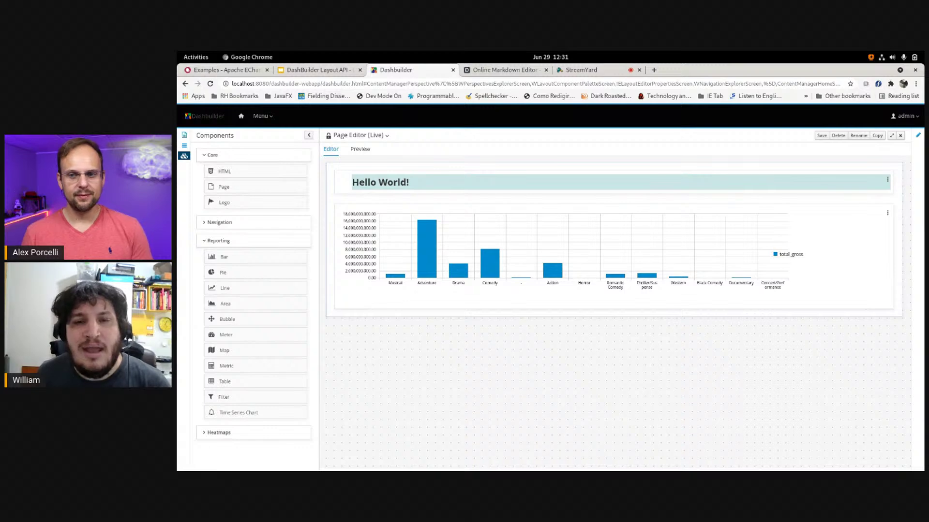
Open the bar chart's settings for editing and examine its display Filter options.
mouse_move(552, 271)
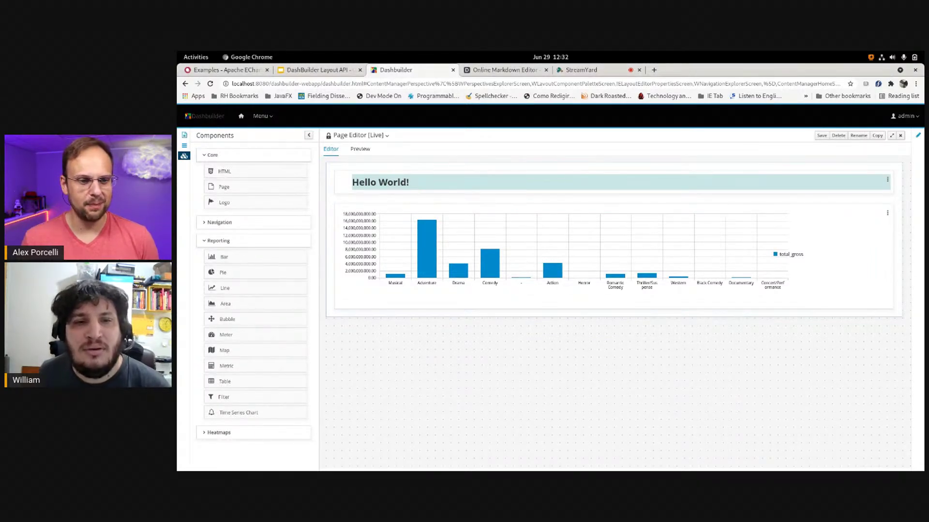
click(887, 213)
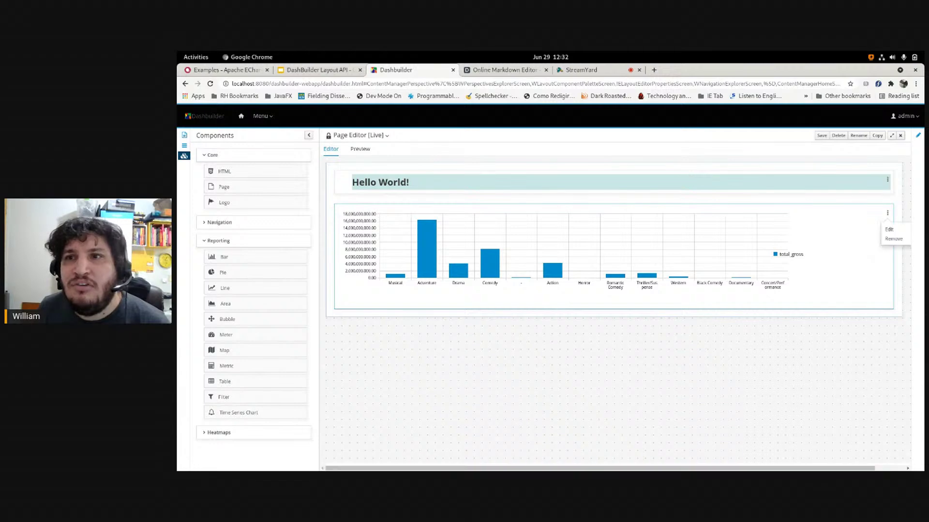
click(890, 229)
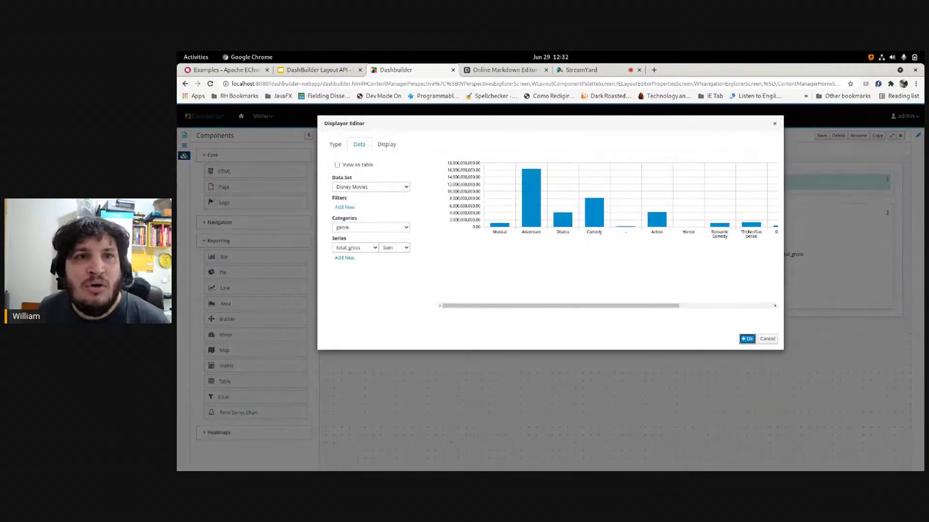
scroll(607, 235, right, 3)
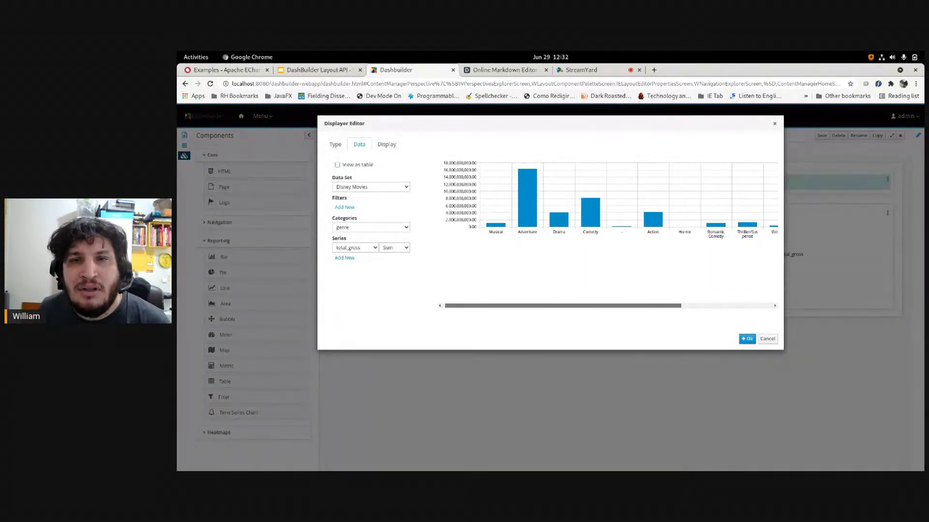
scroll(607, 235, left, 3)
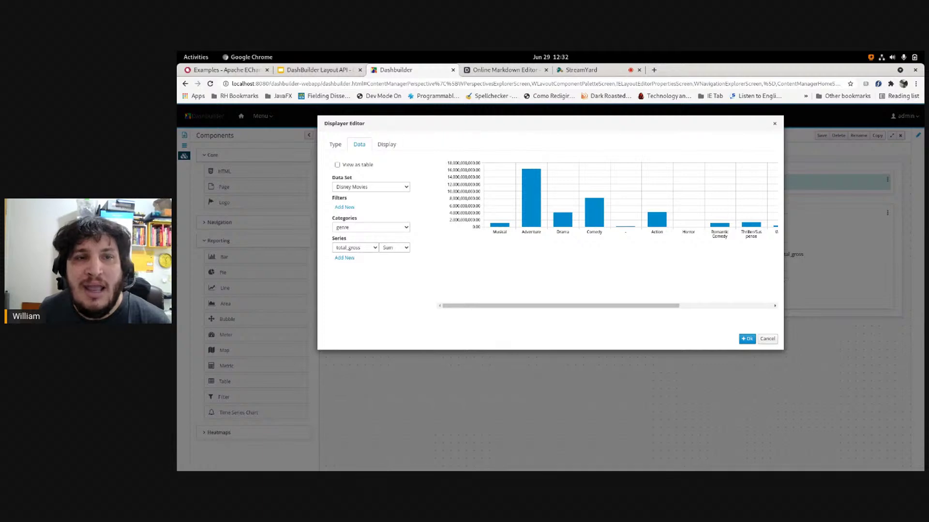
click(387, 144)
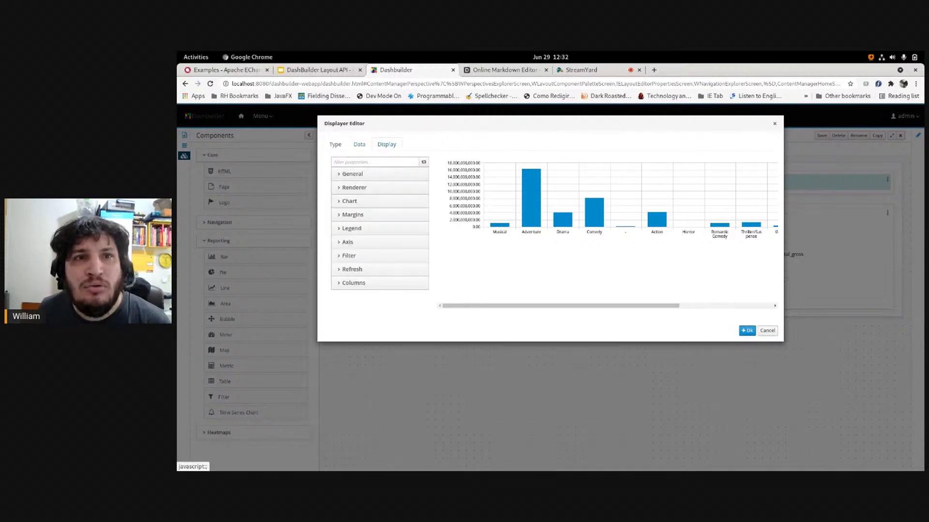
click(349, 255)
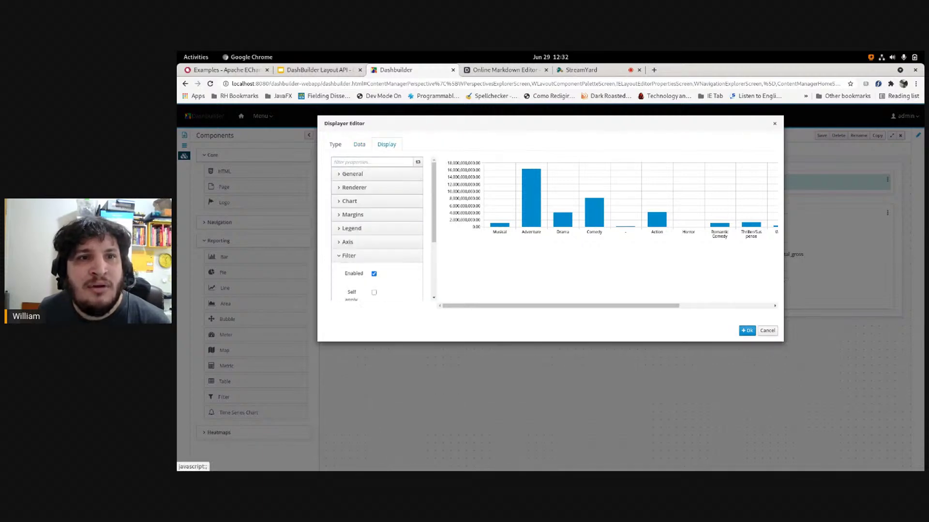
scroll(377, 227, down, 3)
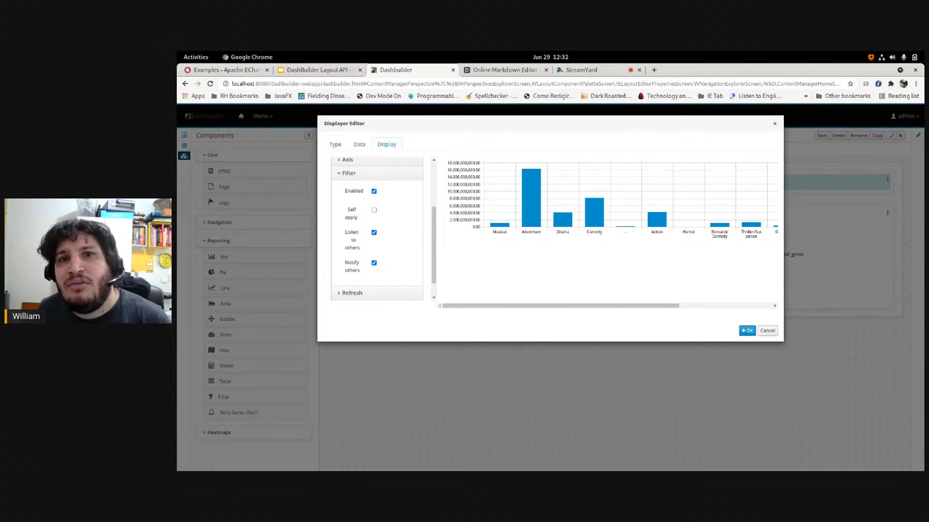
mouse_move(532, 212)
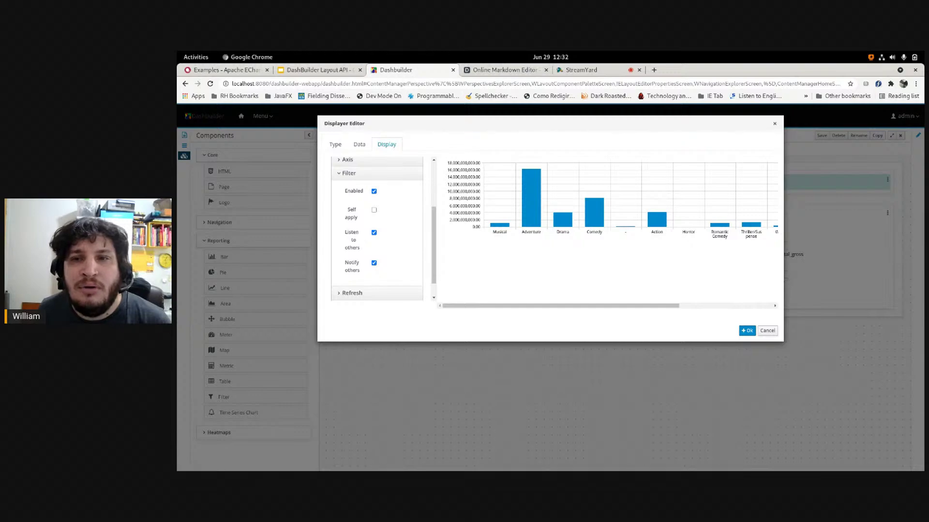
Confirm the bar chart's filter options and add a Pie component below it with the Disney Movies data set, genre categories and total_gross series.
click(746, 331)
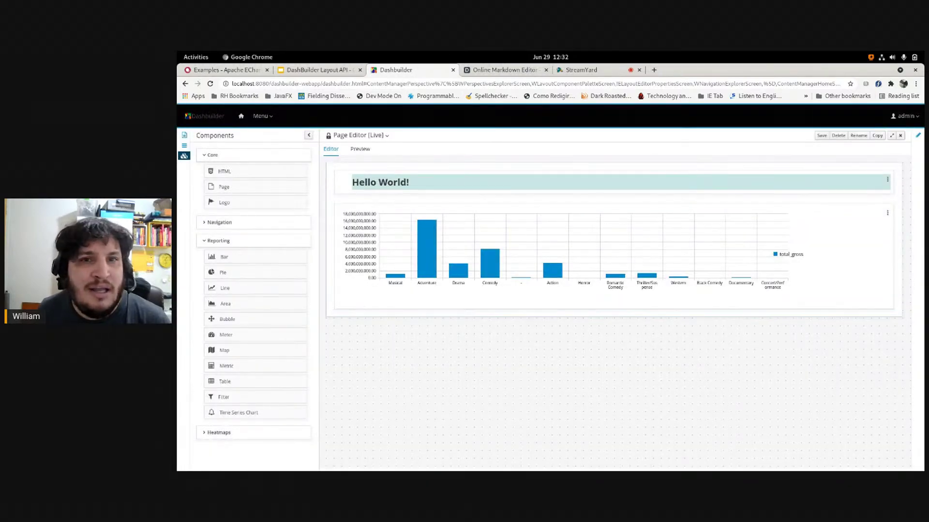
drag(222, 272, 433, 310)
click(359, 145)
click(371, 187)
click(358, 213)
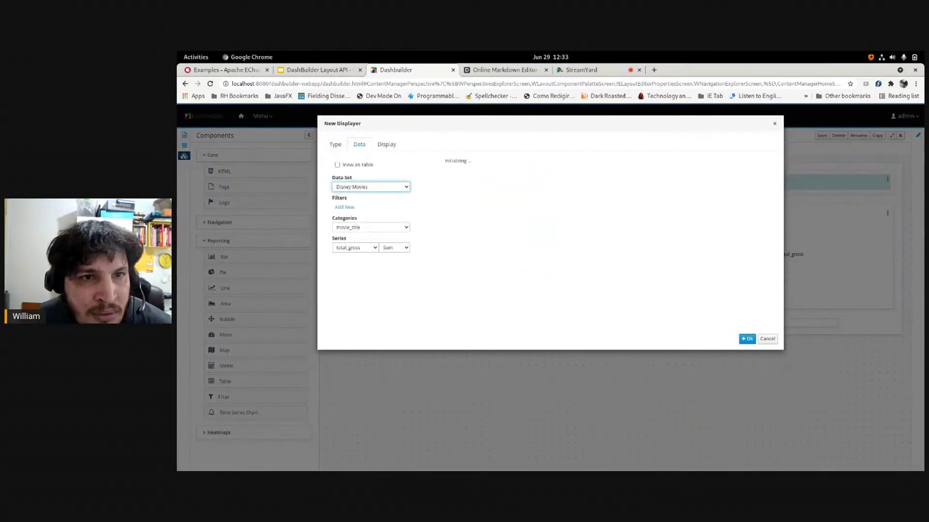
click(370, 227)
click(349, 255)
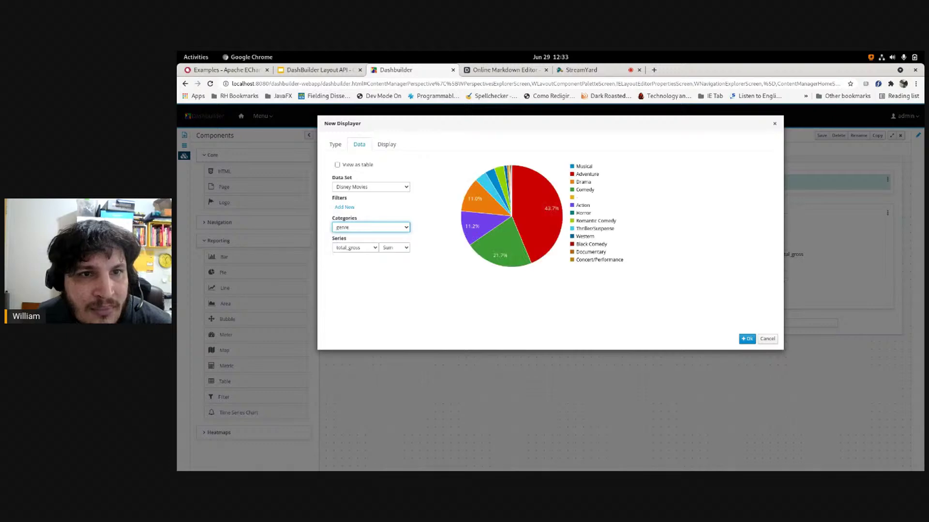
click(355, 247)
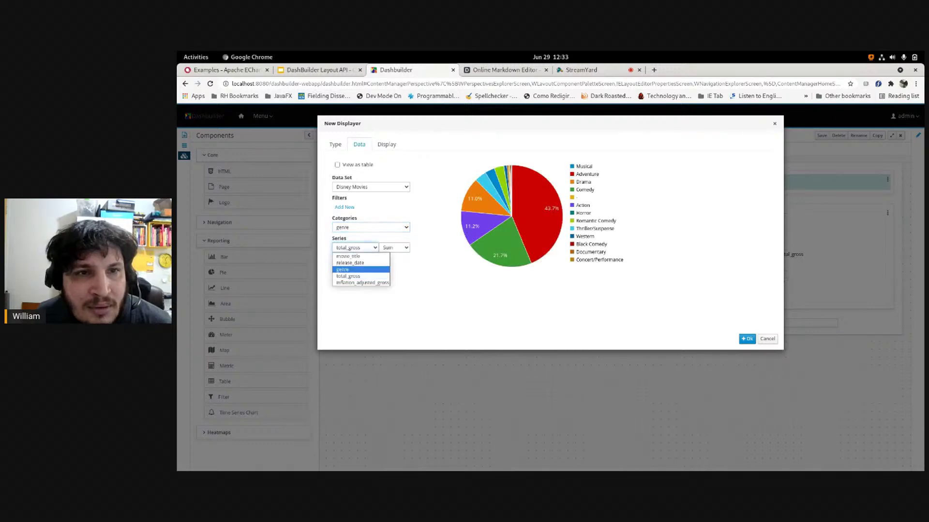
click(348, 254)
click(747, 338)
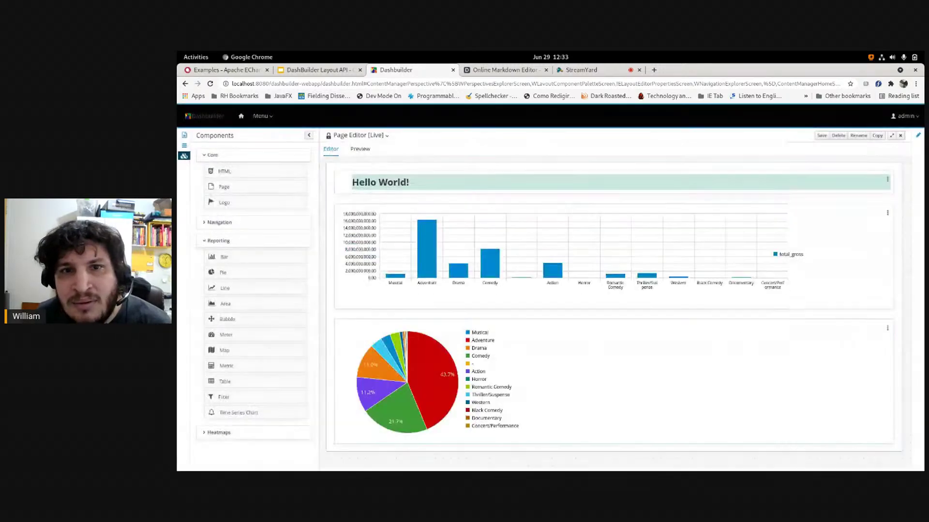
Test filtering between the charts by selecting Adventure in the bar chart and Comedy in the pie chart, clearing each filter.
click(426, 256)
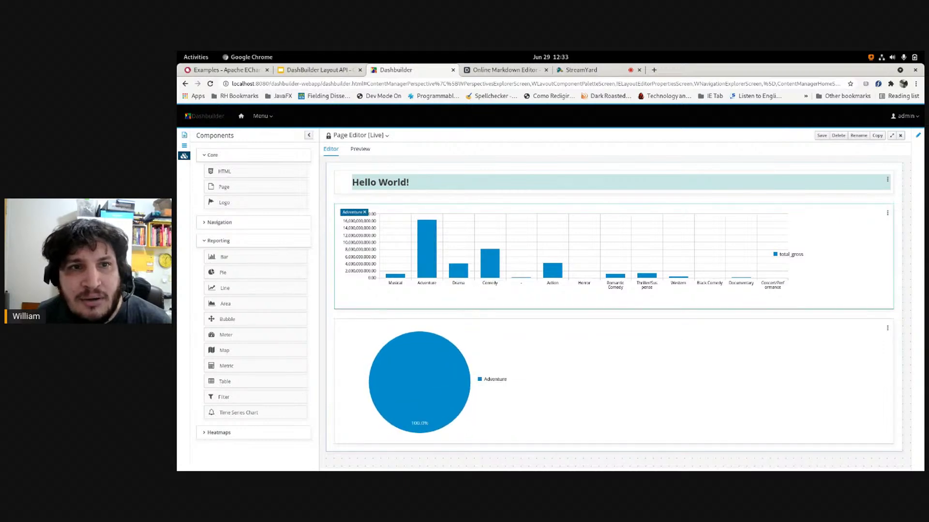
click(442, 404)
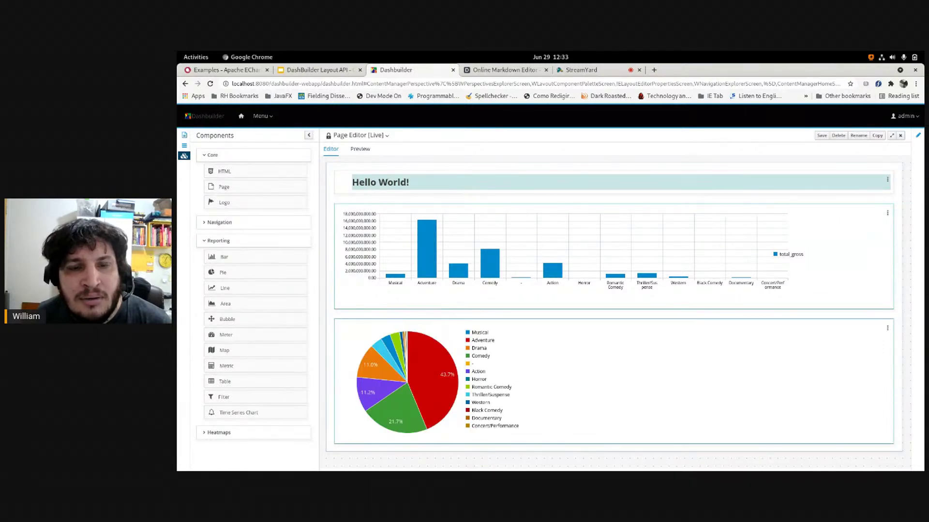
click(394, 416)
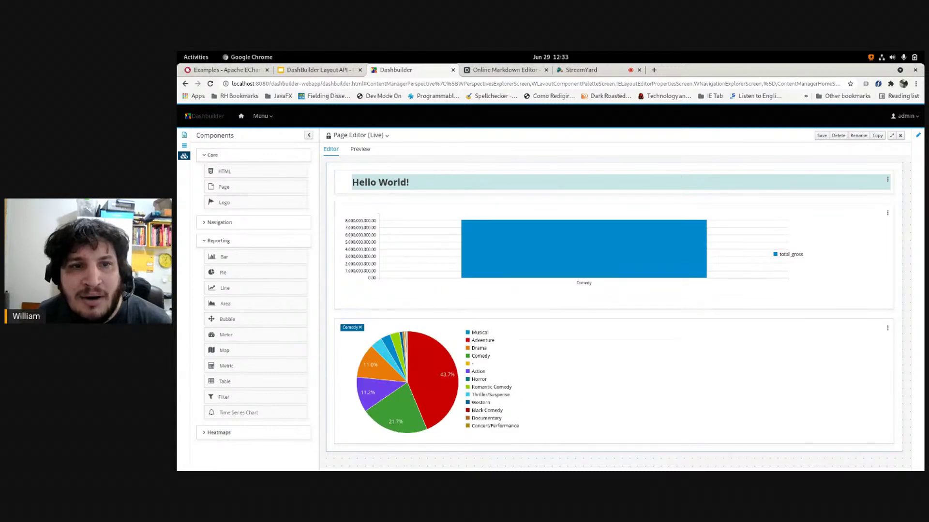
click(360, 327)
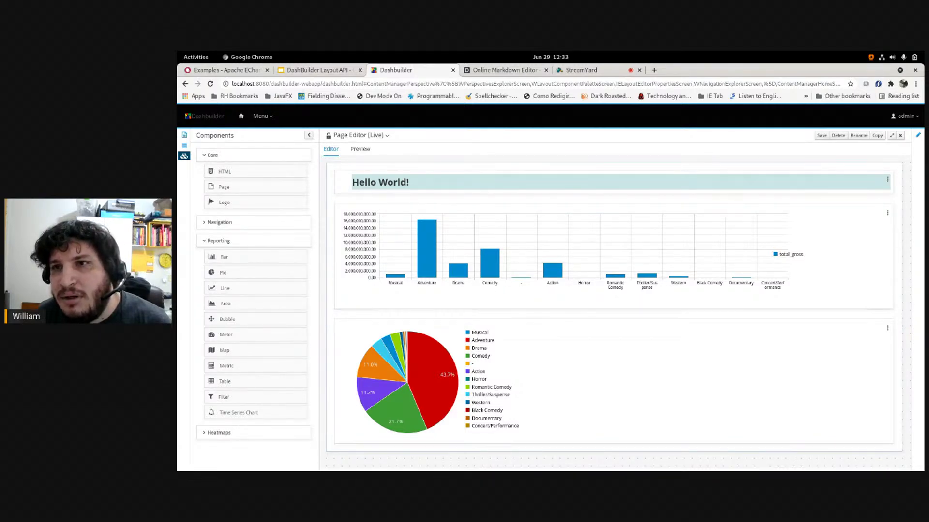
Turn off Listen to others in the bar chart's display Filter options and confirm.
click(887, 213)
click(896, 229)
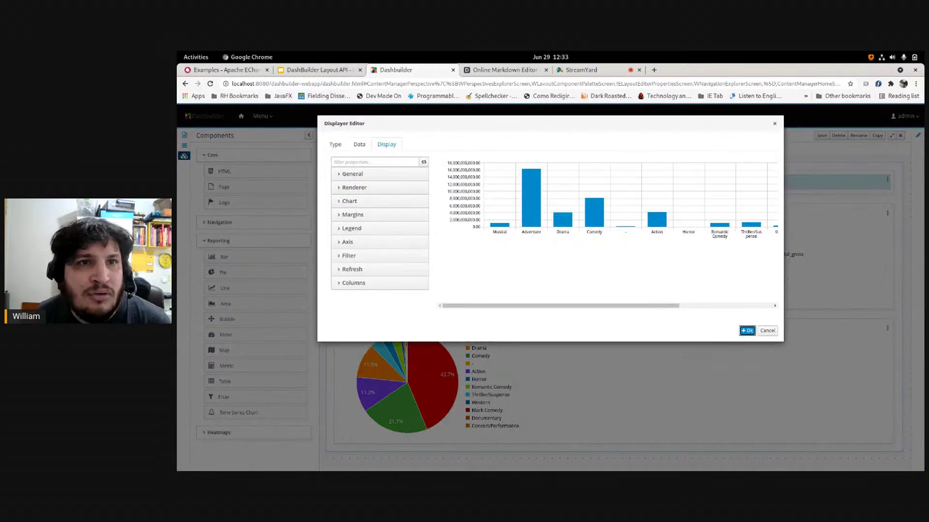
click(349, 255)
scroll(377, 227, down, 3)
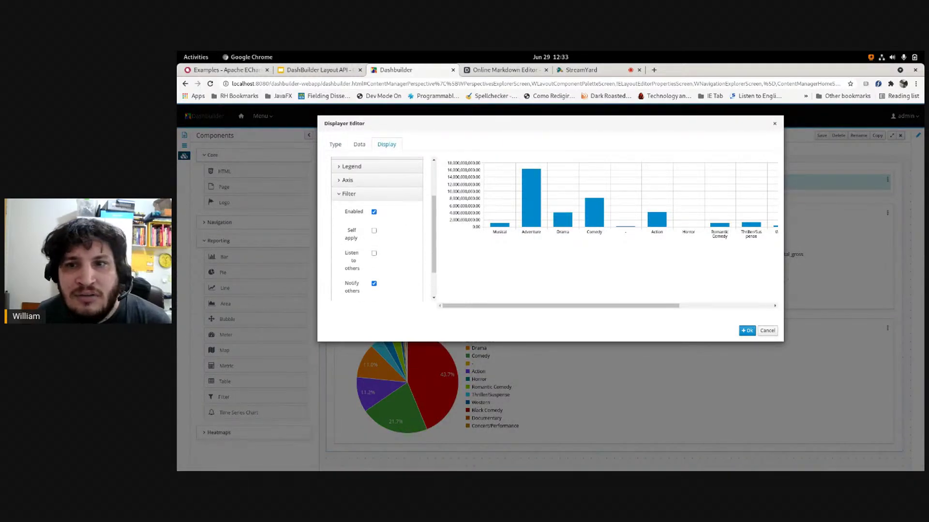
click(747, 330)
Test one-way filtering by selecting Adventure in the pie chart and in the bar chart, clearing the filter each time.
click(435, 379)
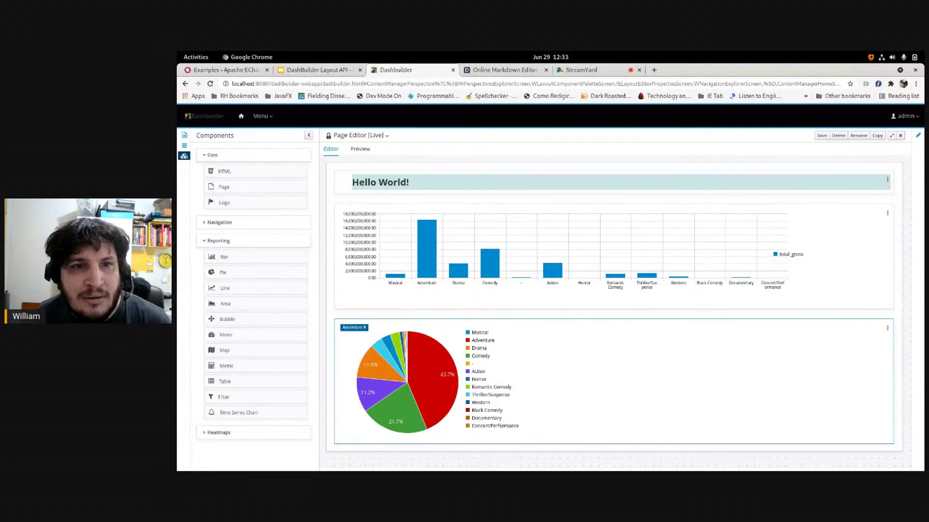
click(364, 328)
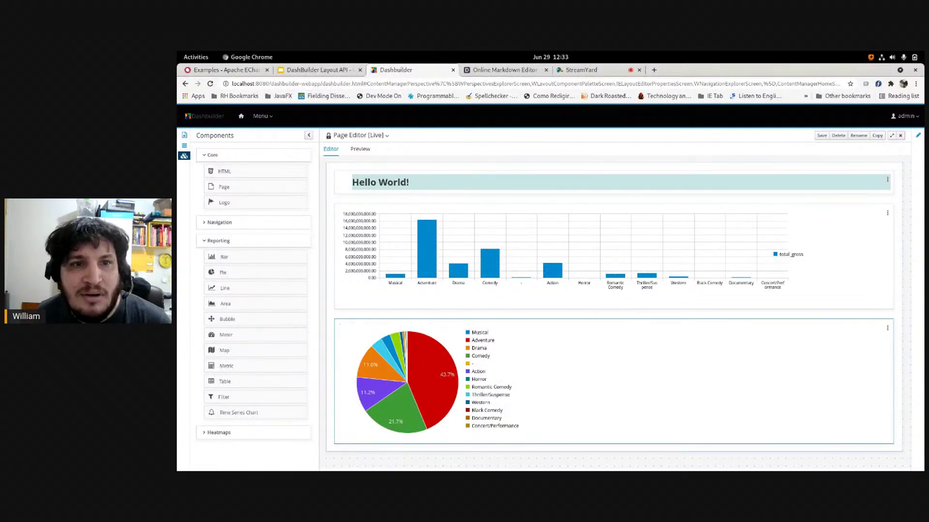
click(427, 249)
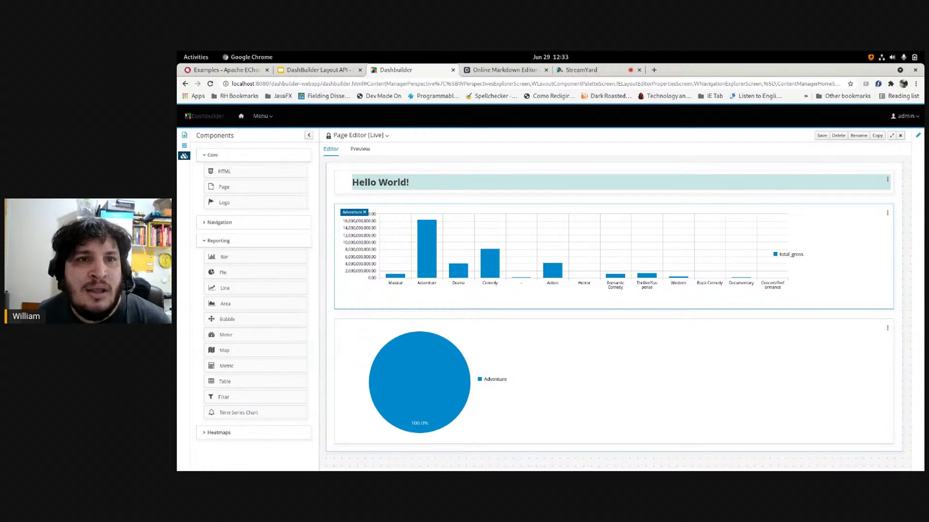
click(365, 212)
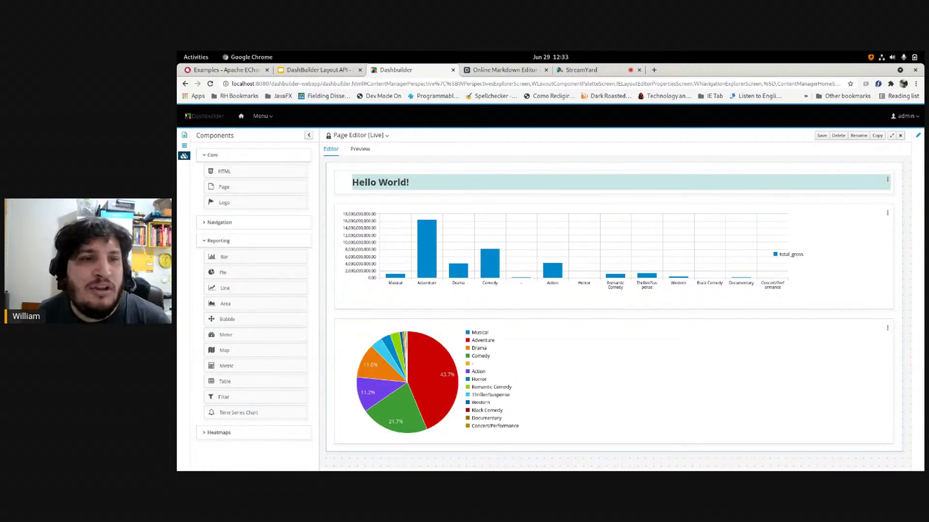
Add a Filter component below the Hello World! heading as a label selector with the Disney Movies data set and genre entries.
drag(224, 397, 430, 202)
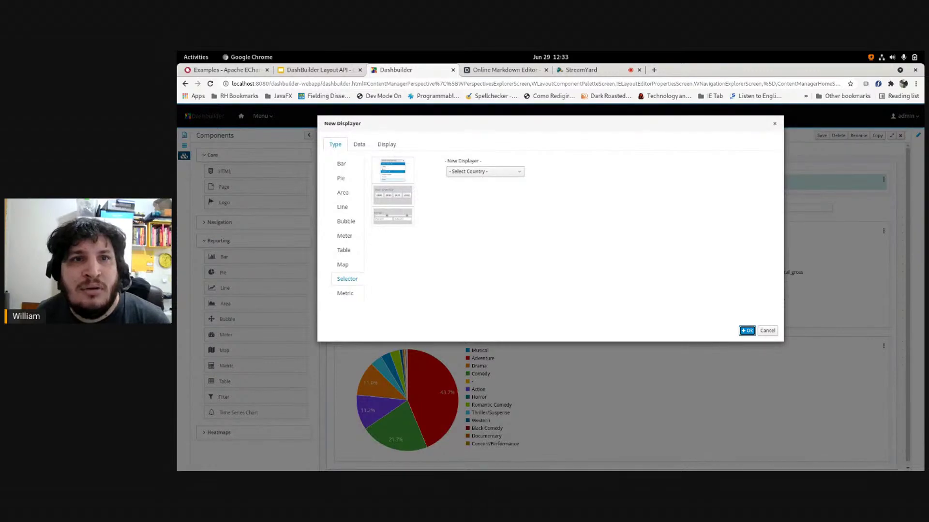
click(393, 195)
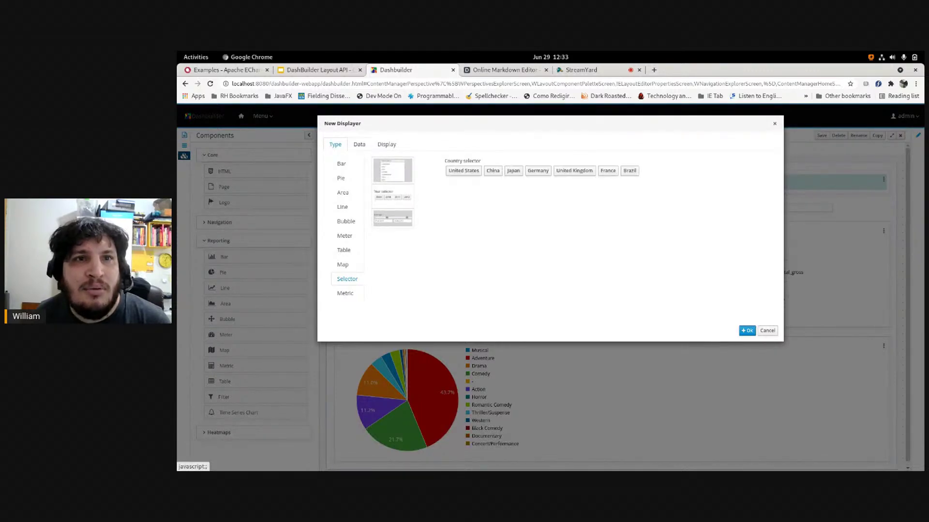
click(359, 144)
click(370, 187)
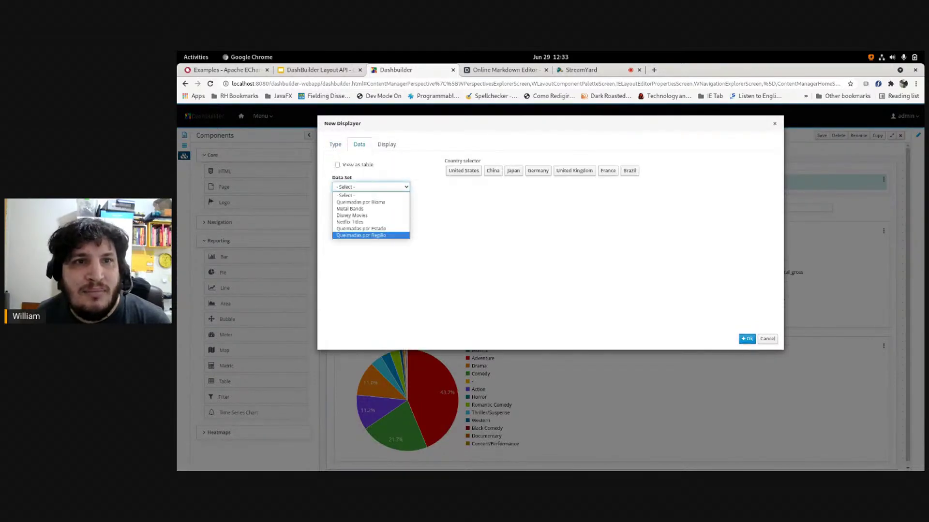
click(351, 215)
click(371, 227)
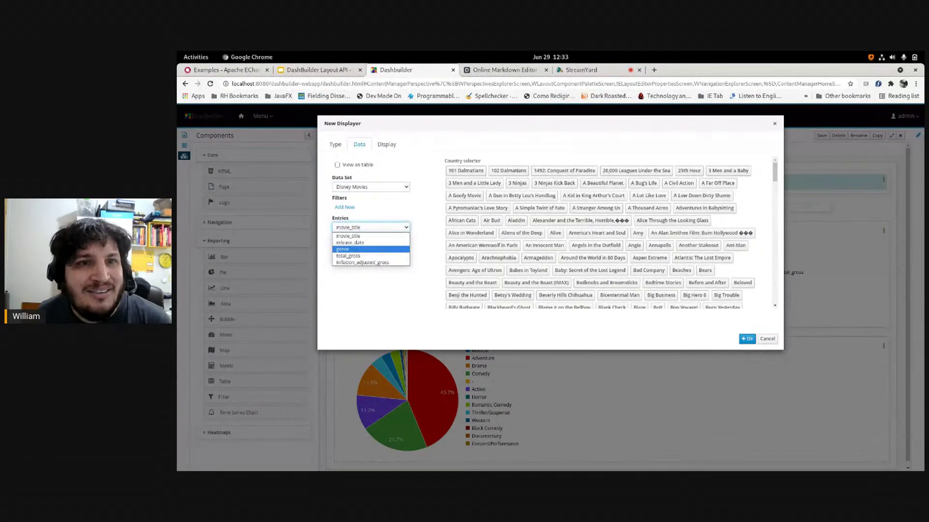
click(348, 249)
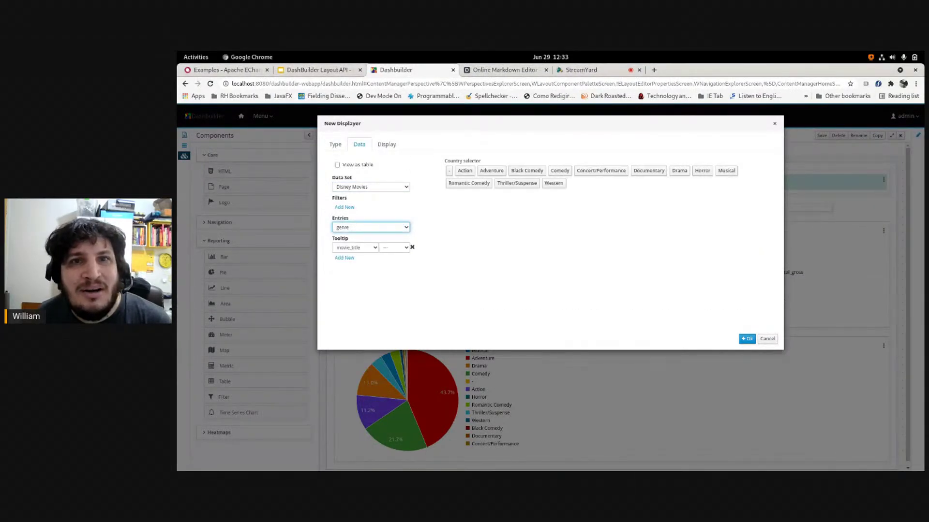
Hide the genre selector's title and confirm its settings to place it on the Live page.
click(386, 144)
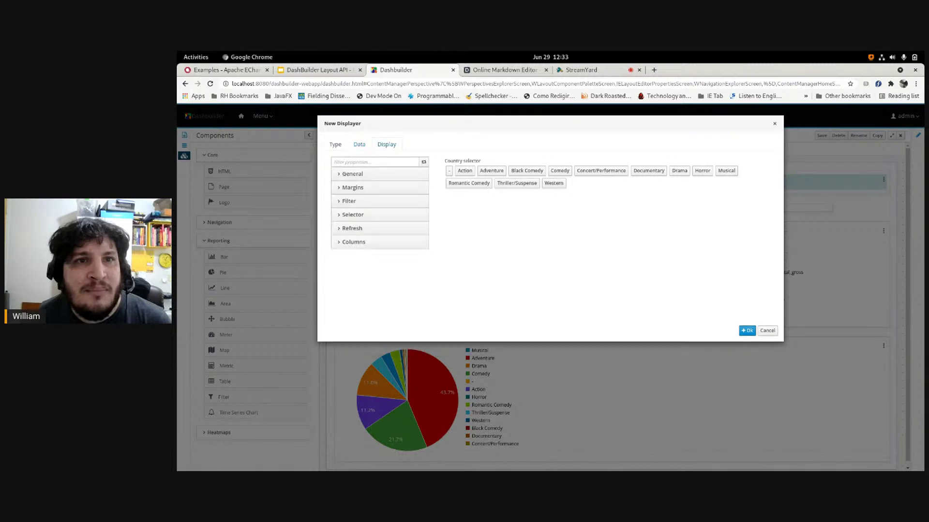
click(352, 174)
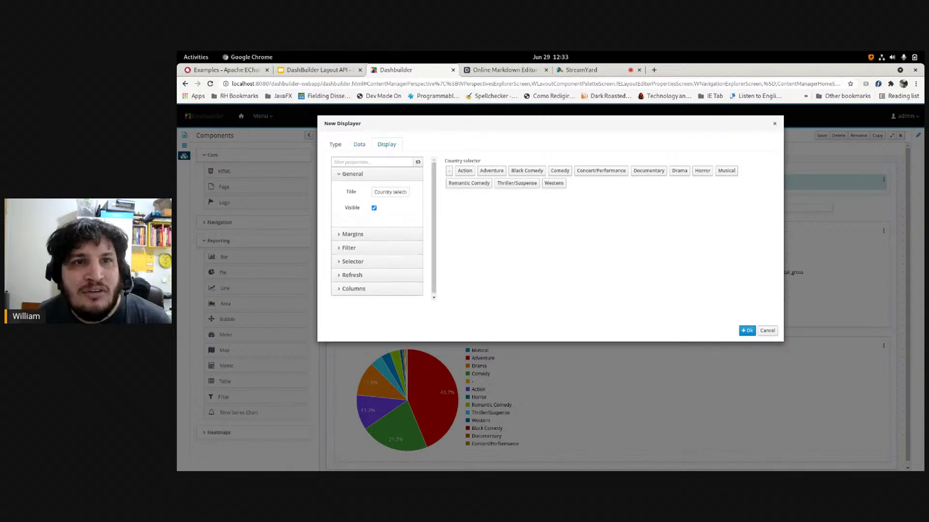
click(374, 208)
click(747, 331)
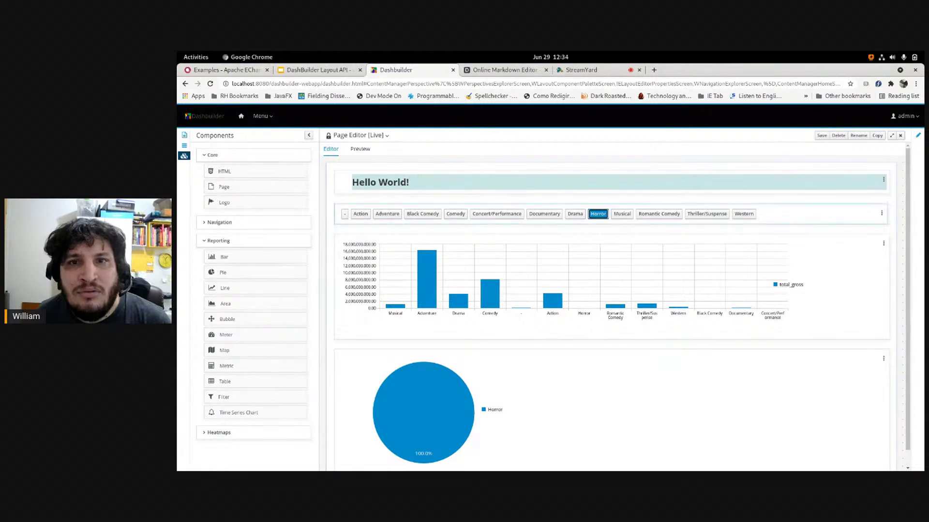
Turn on Listen to others and turn off Notify others in the bar chart's display Filter options, and confirm.
click(883, 243)
click(889, 260)
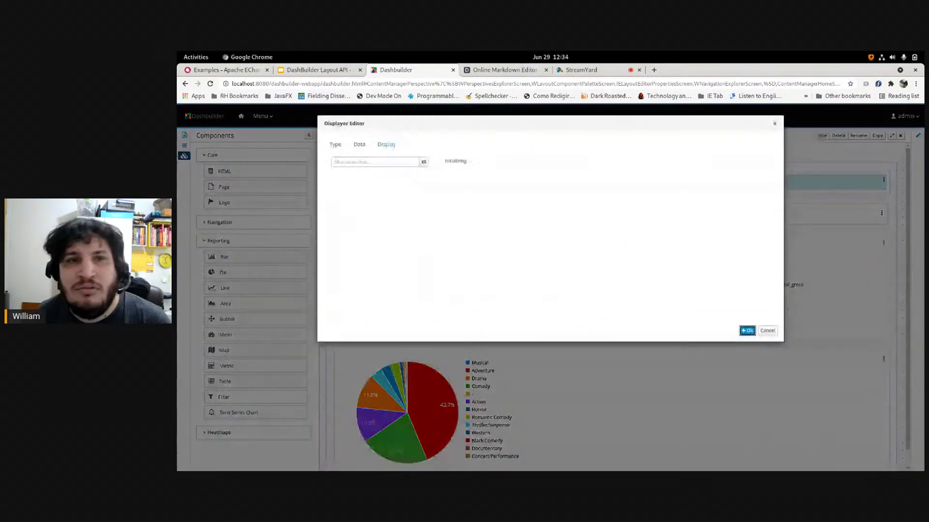
click(349, 200)
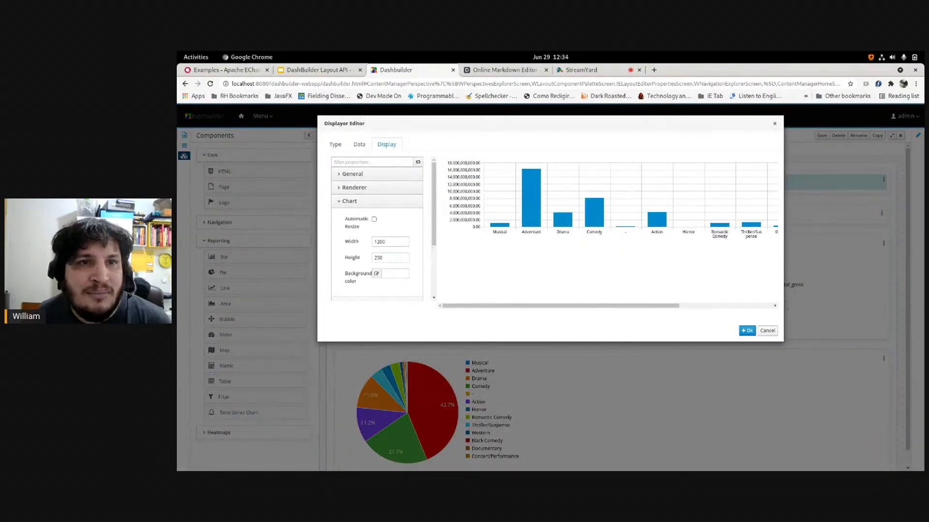
click(349, 201)
click(348, 255)
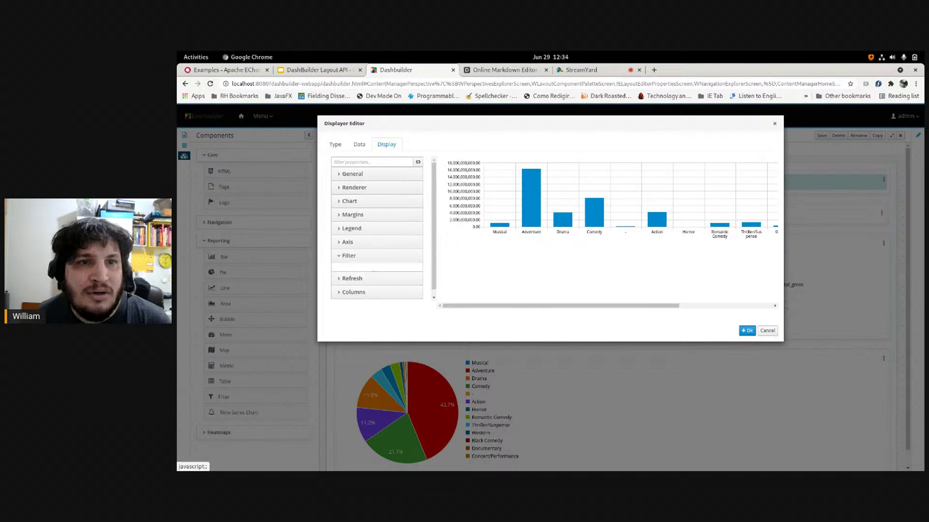
scroll(378, 232, down, 1)
scroll(378, 228, down, 1)
click(374, 253)
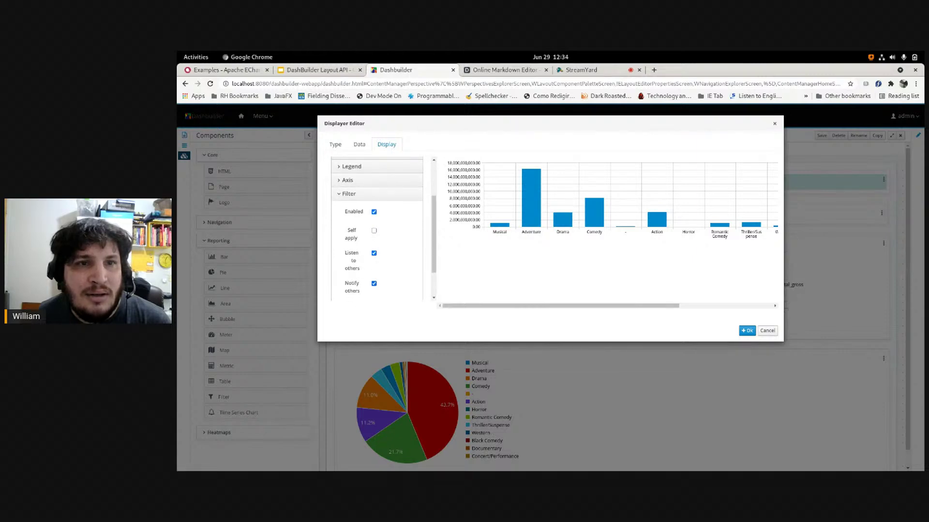
click(374, 283)
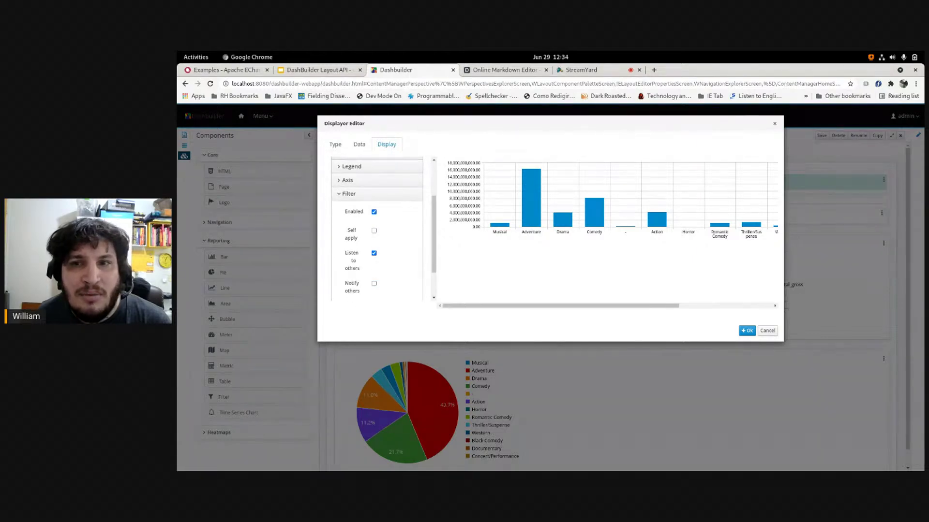
click(747, 330)
Turn off Notify others in the pie chart's display Filter options, keeping Listen to others on, and confirm.
click(885, 375)
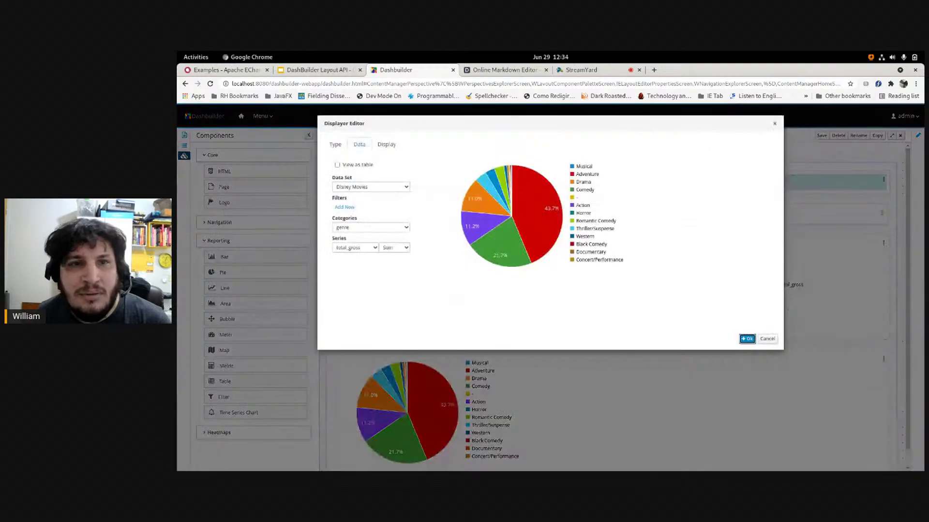
click(386, 144)
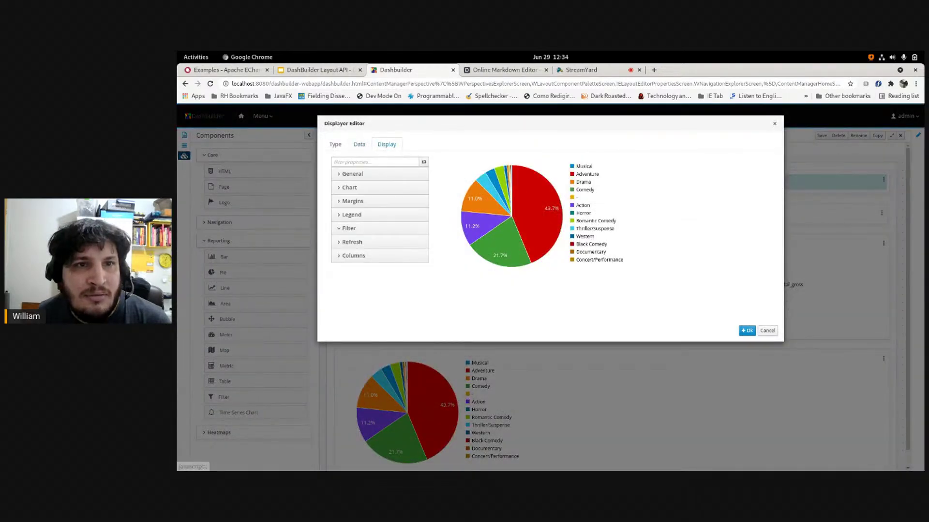
click(348, 228)
click(374, 242)
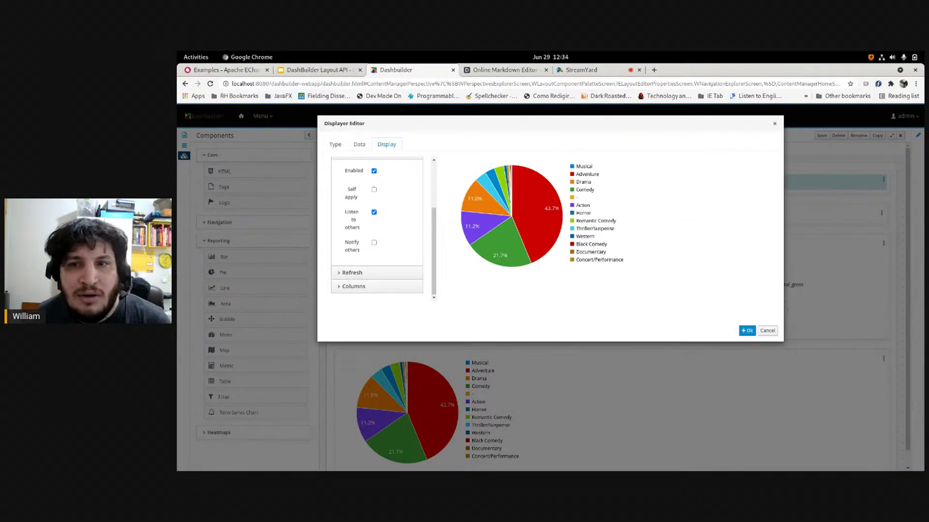
key(Return)
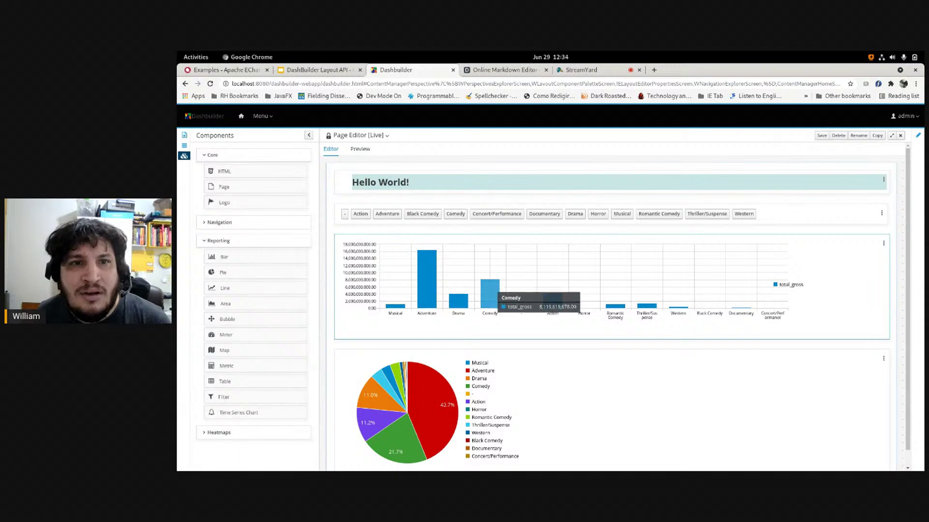
Filter both charts with the genre selector by choosing Concert/Performance, Documentary and Comedy.
mouse_move(444, 415)
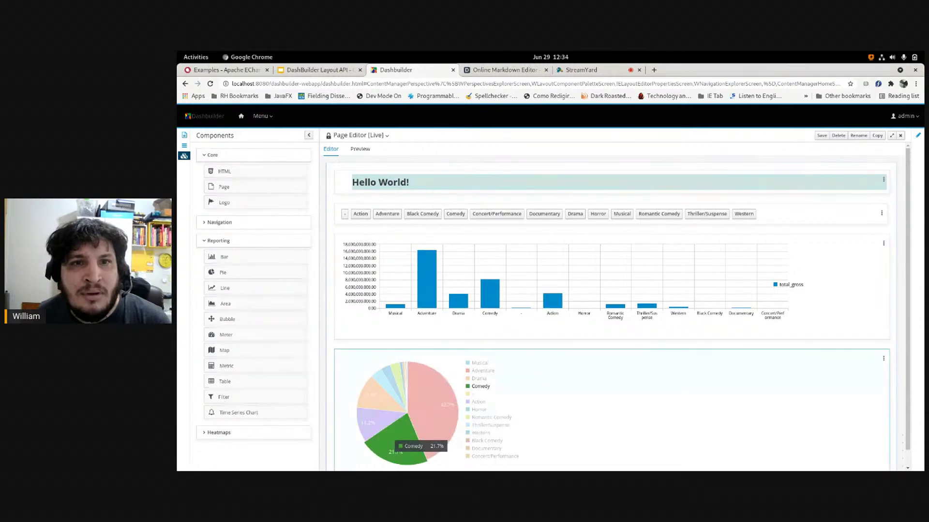
click(496, 214)
click(544, 214)
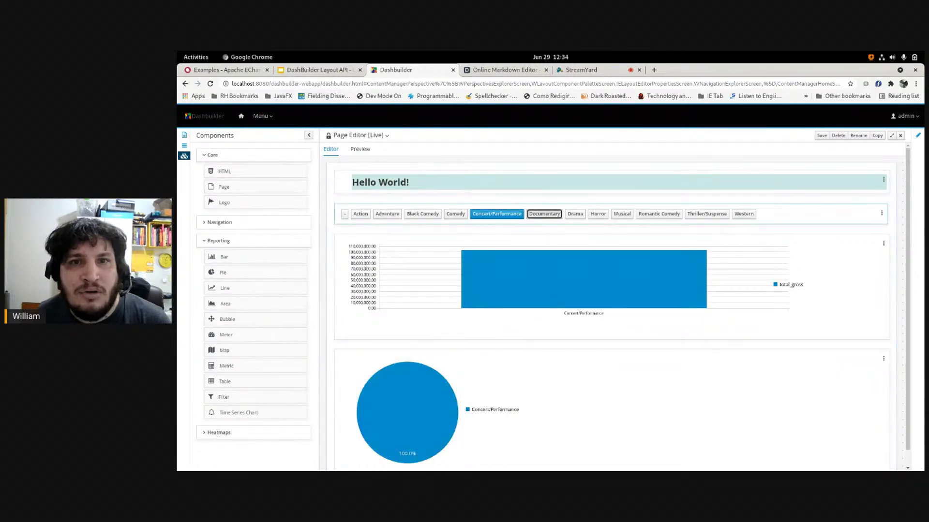
click(455, 214)
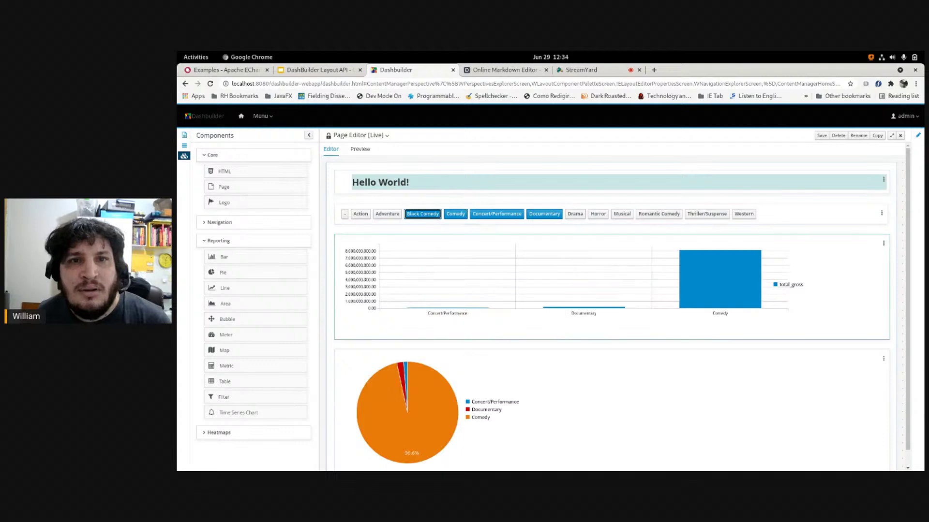
Add Black Comedy to the genre filter on the Live page, and clear all selected genres.
click(422, 213)
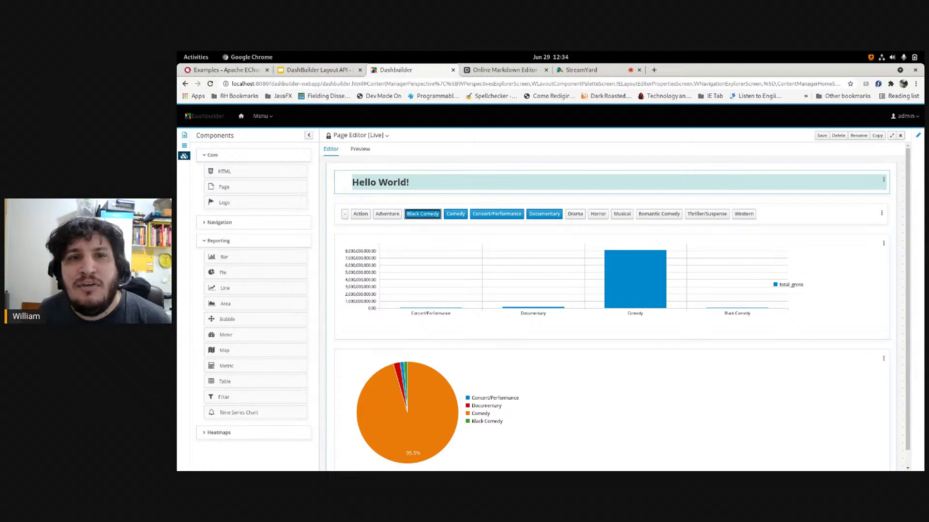
click(422, 214)
click(455, 214)
click(497, 214)
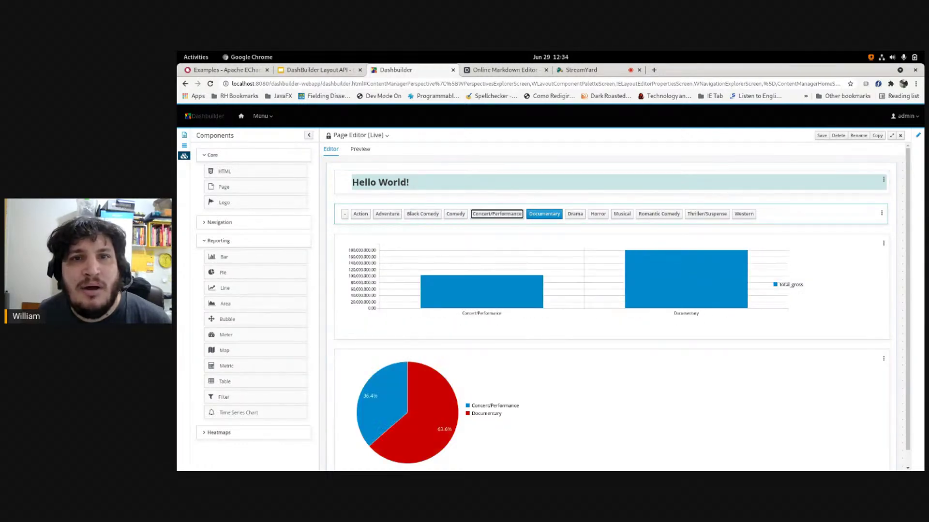
click(544, 214)
click(545, 214)
Save the Live page.
click(360, 135)
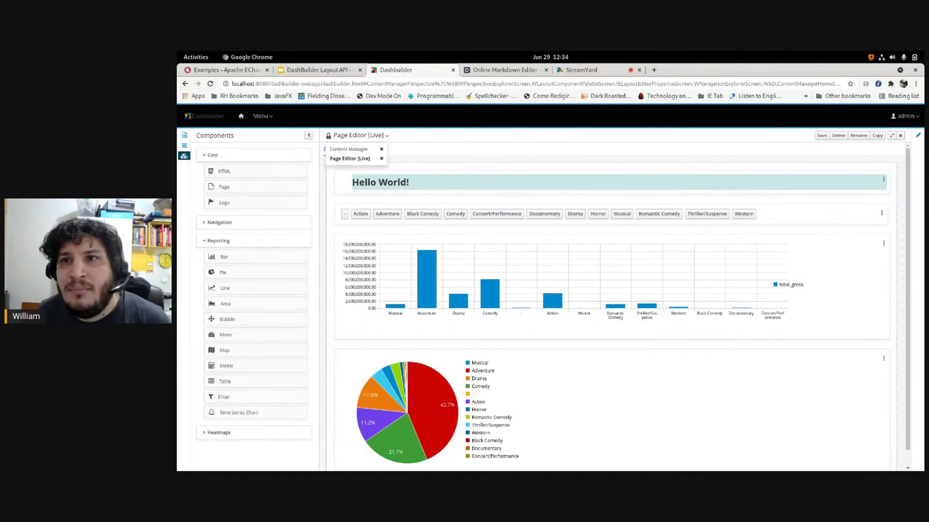
click(822, 135)
click(647, 157)
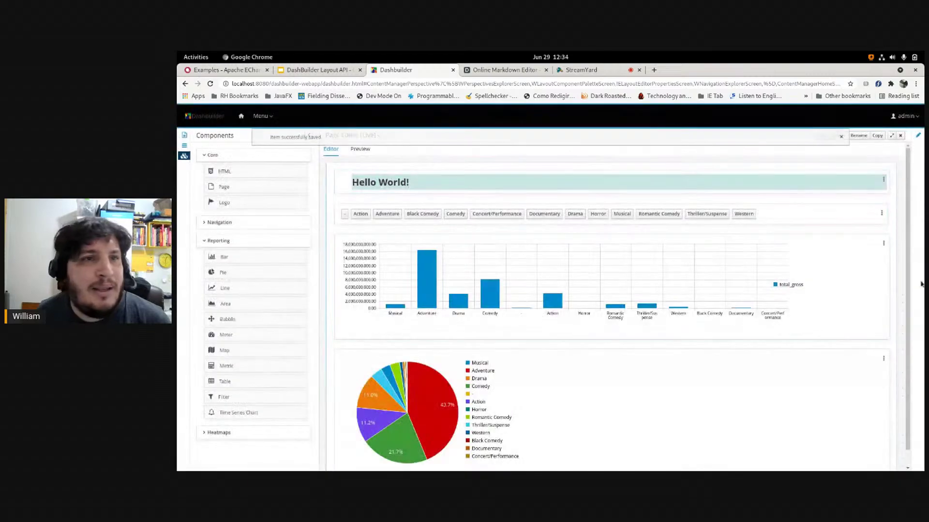
Open the Netflix Titles Summary page and bring up the HTML template of its Movies metric for editing.
click(184, 135)
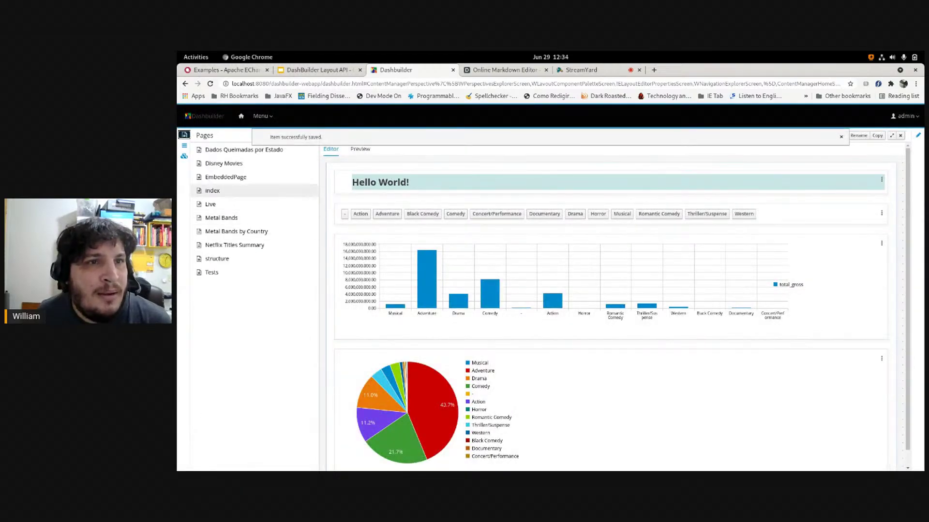
click(234, 245)
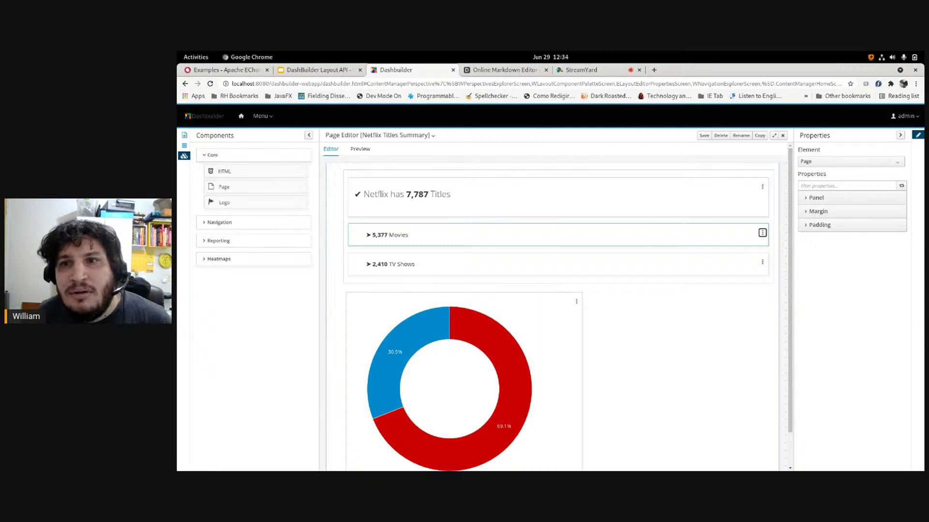
click(762, 233)
click(768, 249)
click(482, 163)
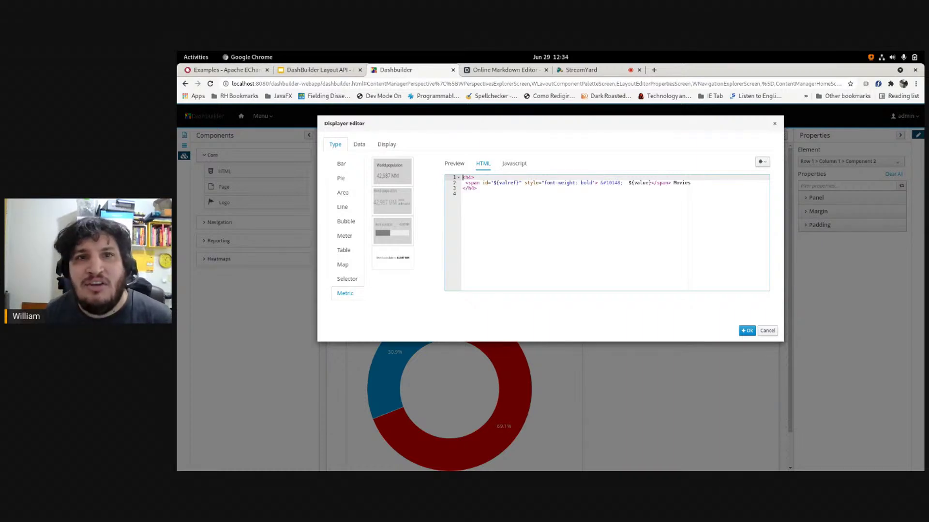
Change the opening and closing heading tags in the Movies metric's HTML to h1, preview it and confirm.
click(454, 164)
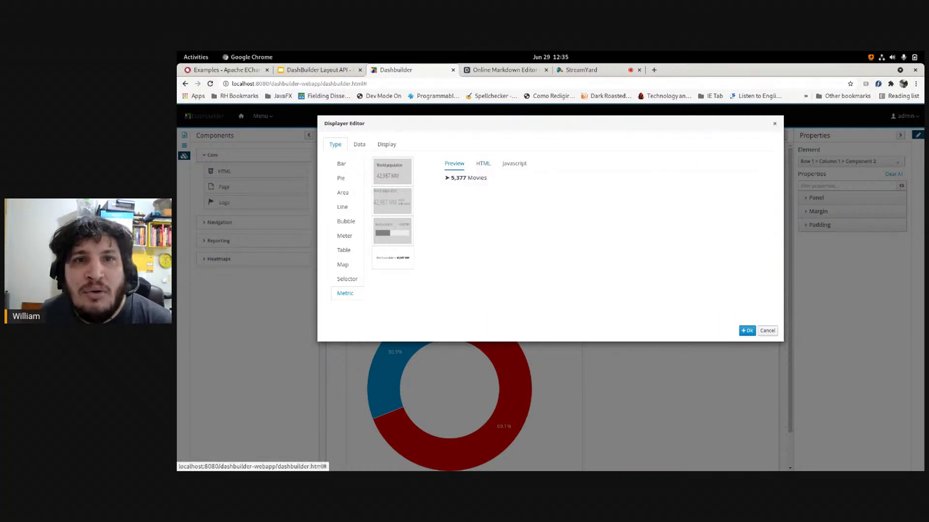
click(482, 164)
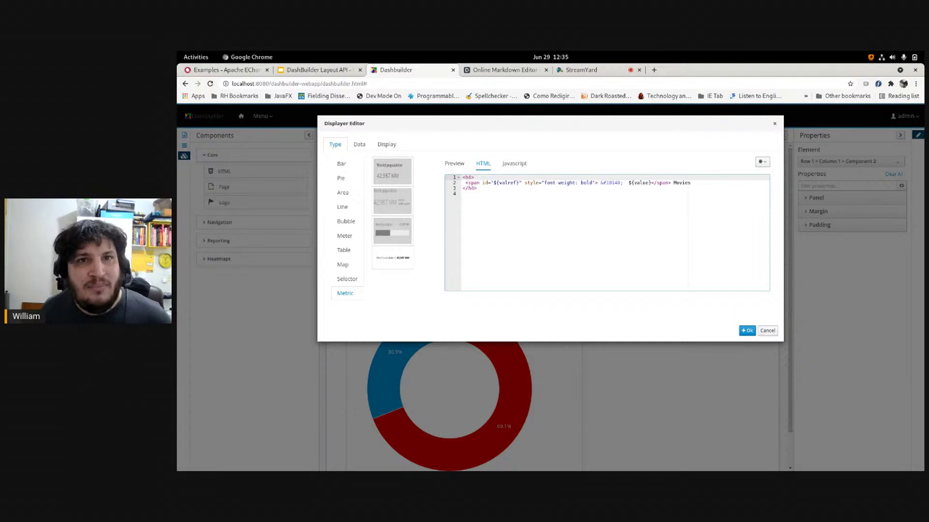
click(490, 183)
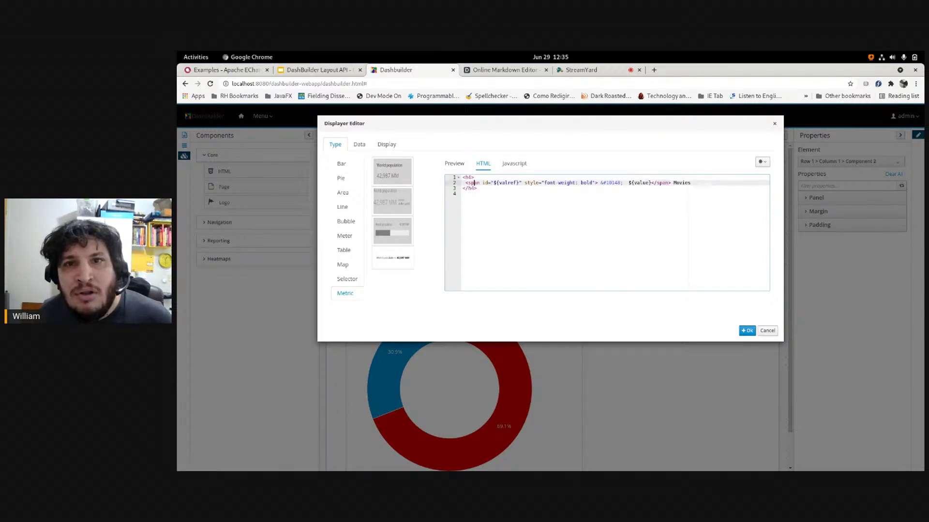
click(468, 178)
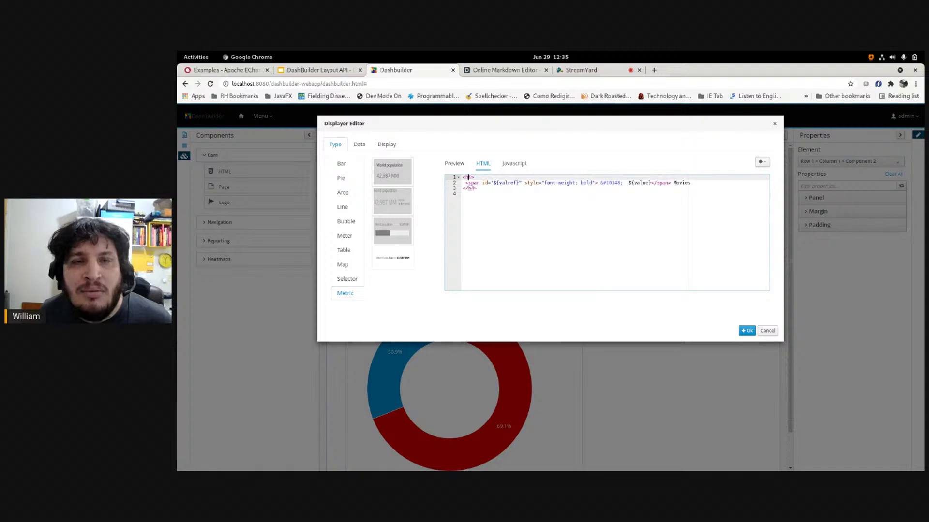
key(Delete)
text(1)
click(470, 188)
key(Delete)
text(1)
click(454, 163)
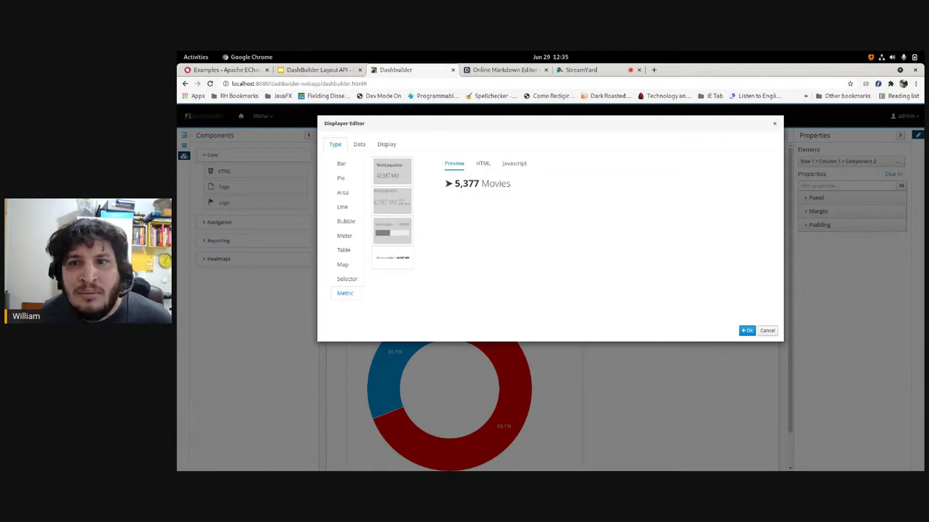
click(747, 330)
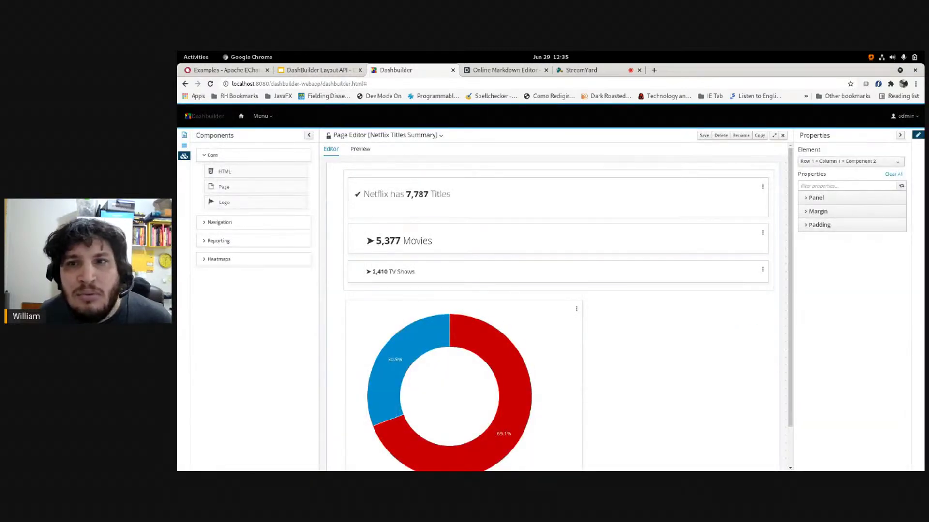
Reopen the Movies metric's settings and examine its data set, filter and metric column, and the ${value} placeholder in its HTML.
click(763, 232)
click(765, 246)
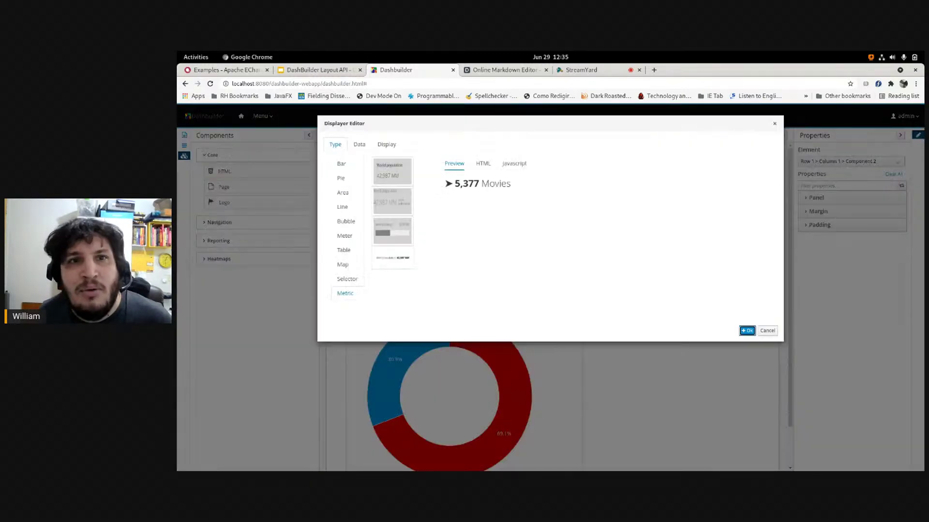
click(359, 145)
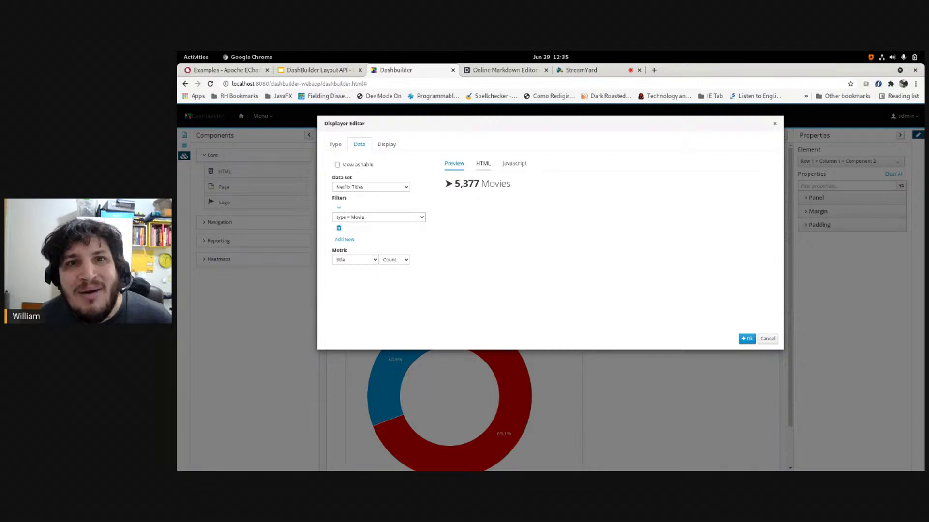
click(483, 163)
click(477, 188)
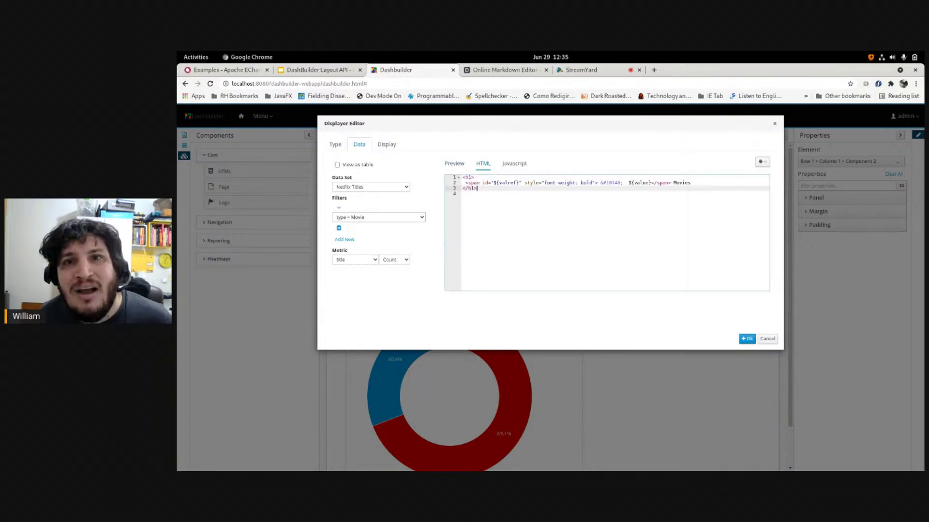
drag(629, 183, 653, 183)
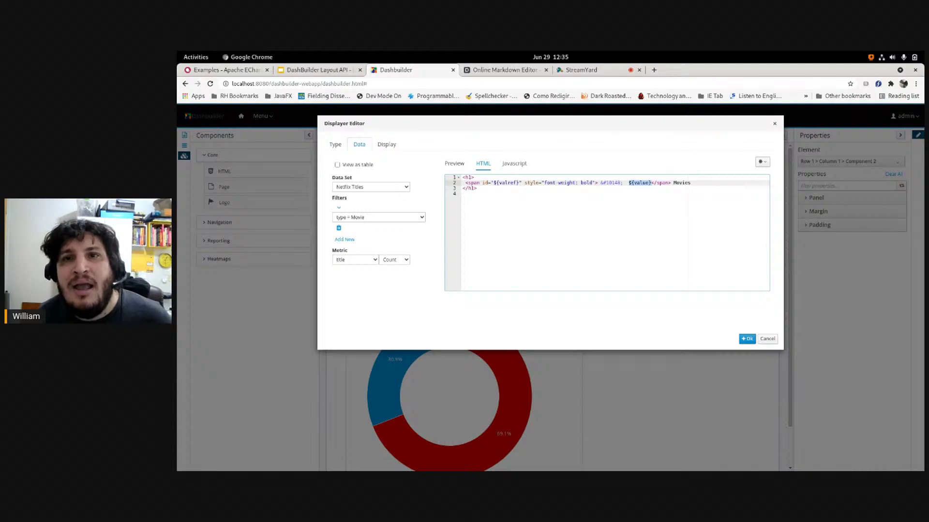
click(463, 194)
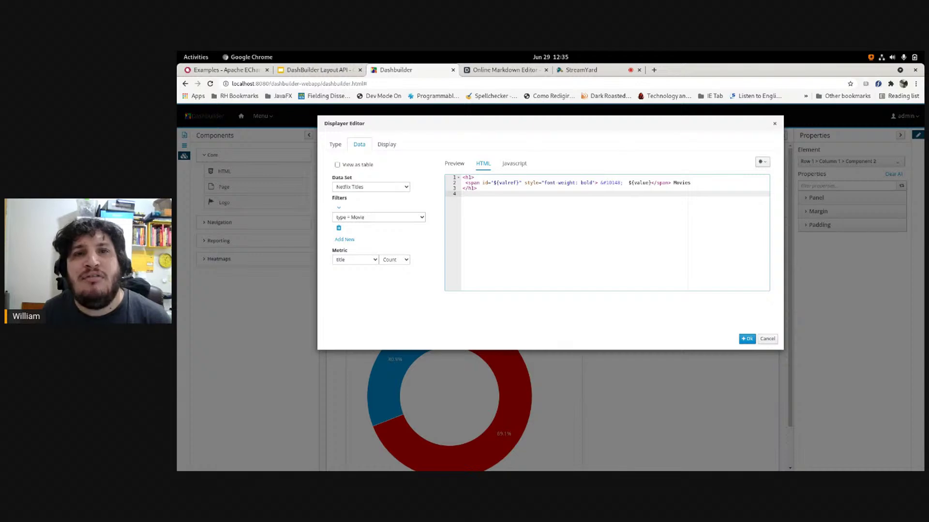
Review the Movies metric's JavaScript and HTML code, and close its settings with confirmation.
click(515, 164)
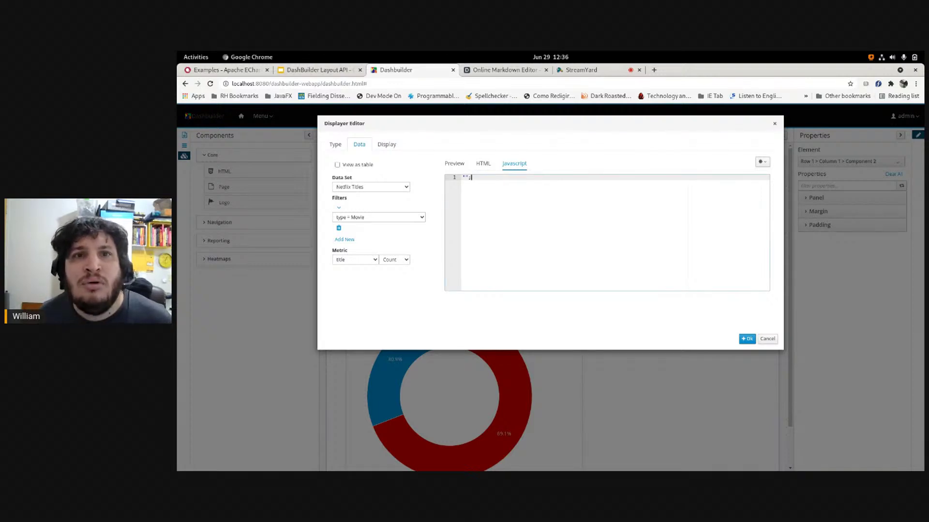
click(484, 163)
click(465, 194)
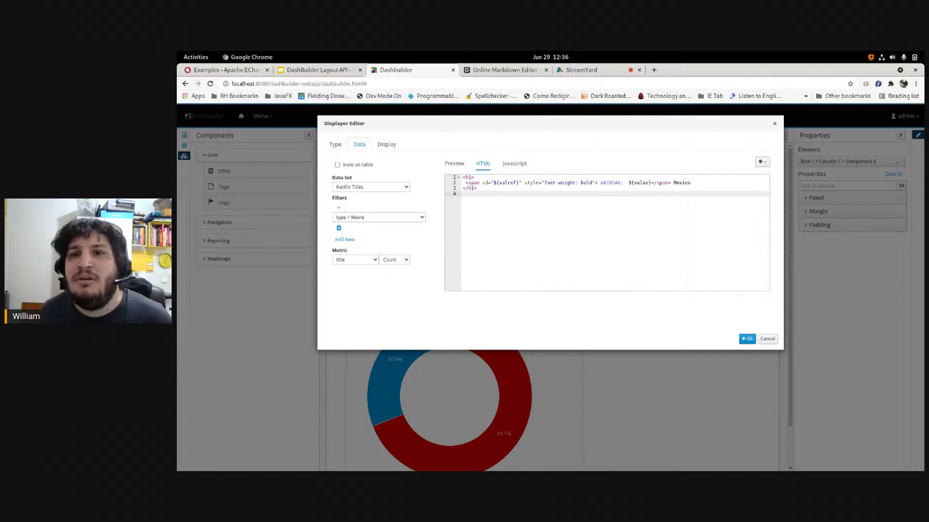
click(746, 339)
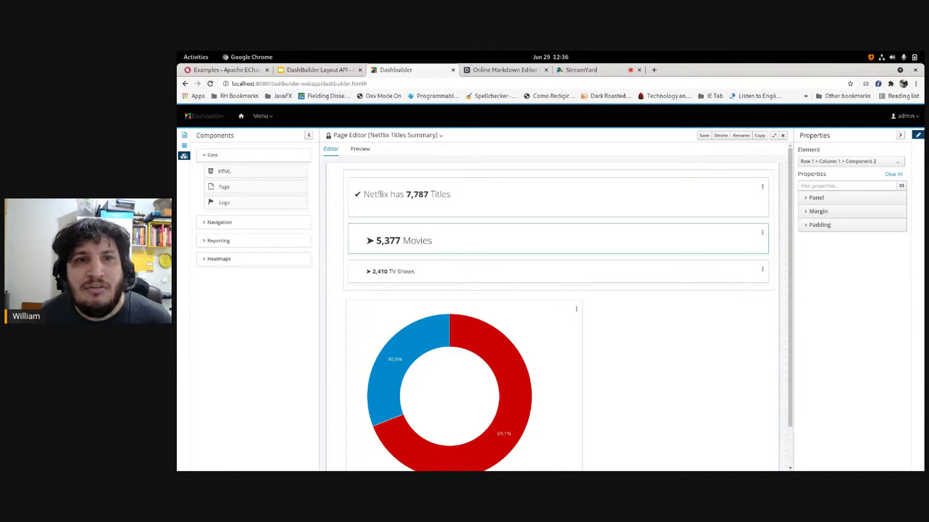
Open the Movies metric's settings again, compare its JavaScript, HTML and preview views, and confirm.
click(762, 233)
click(769, 246)
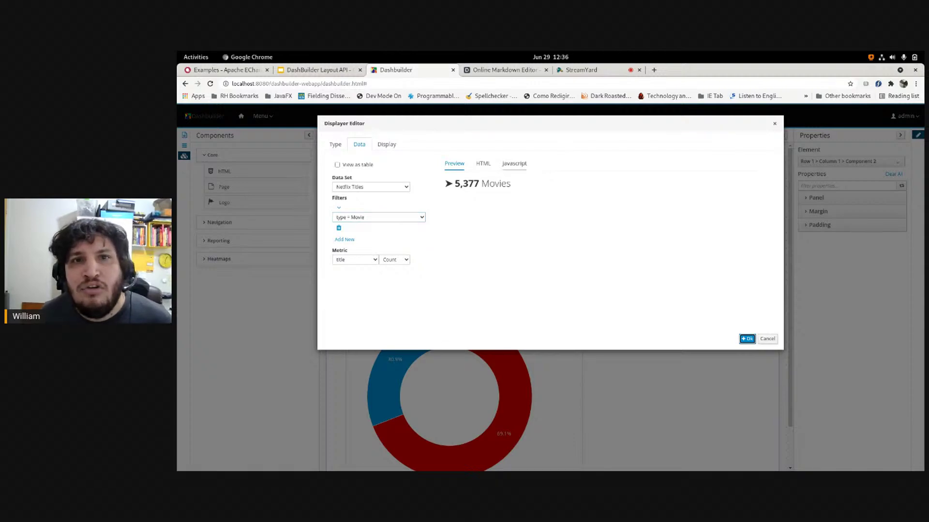
click(514, 164)
click(484, 164)
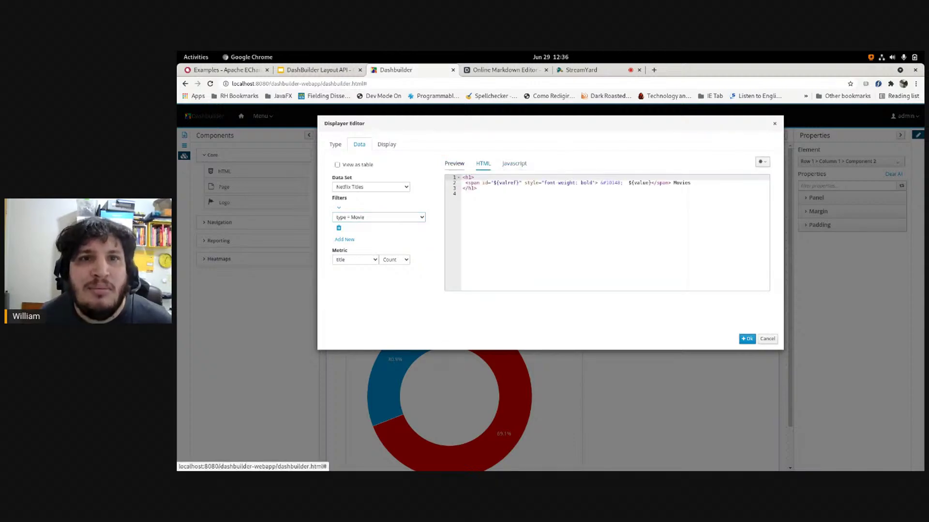
click(454, 163)
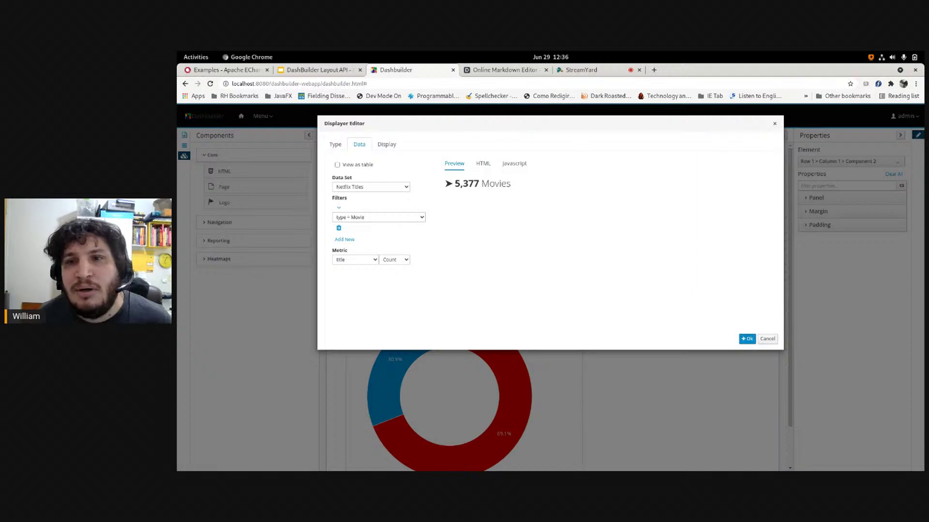
click(747, 339)
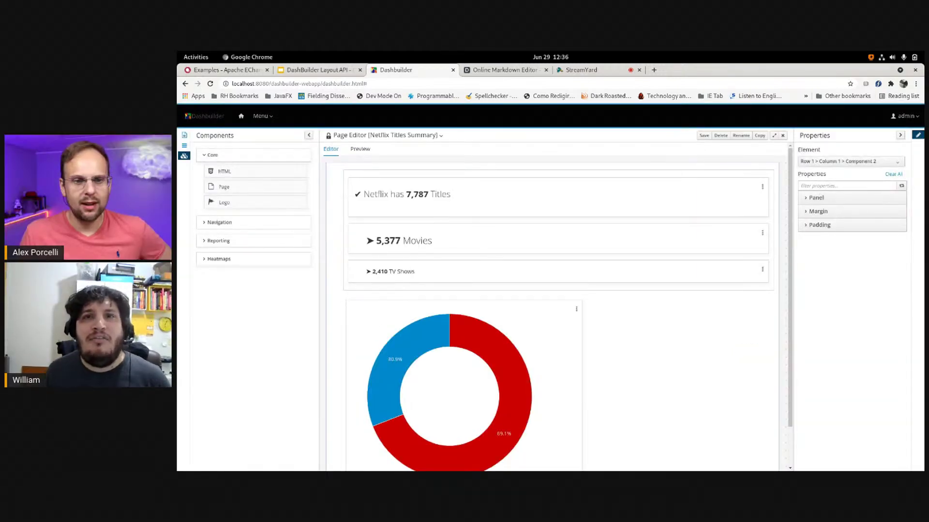